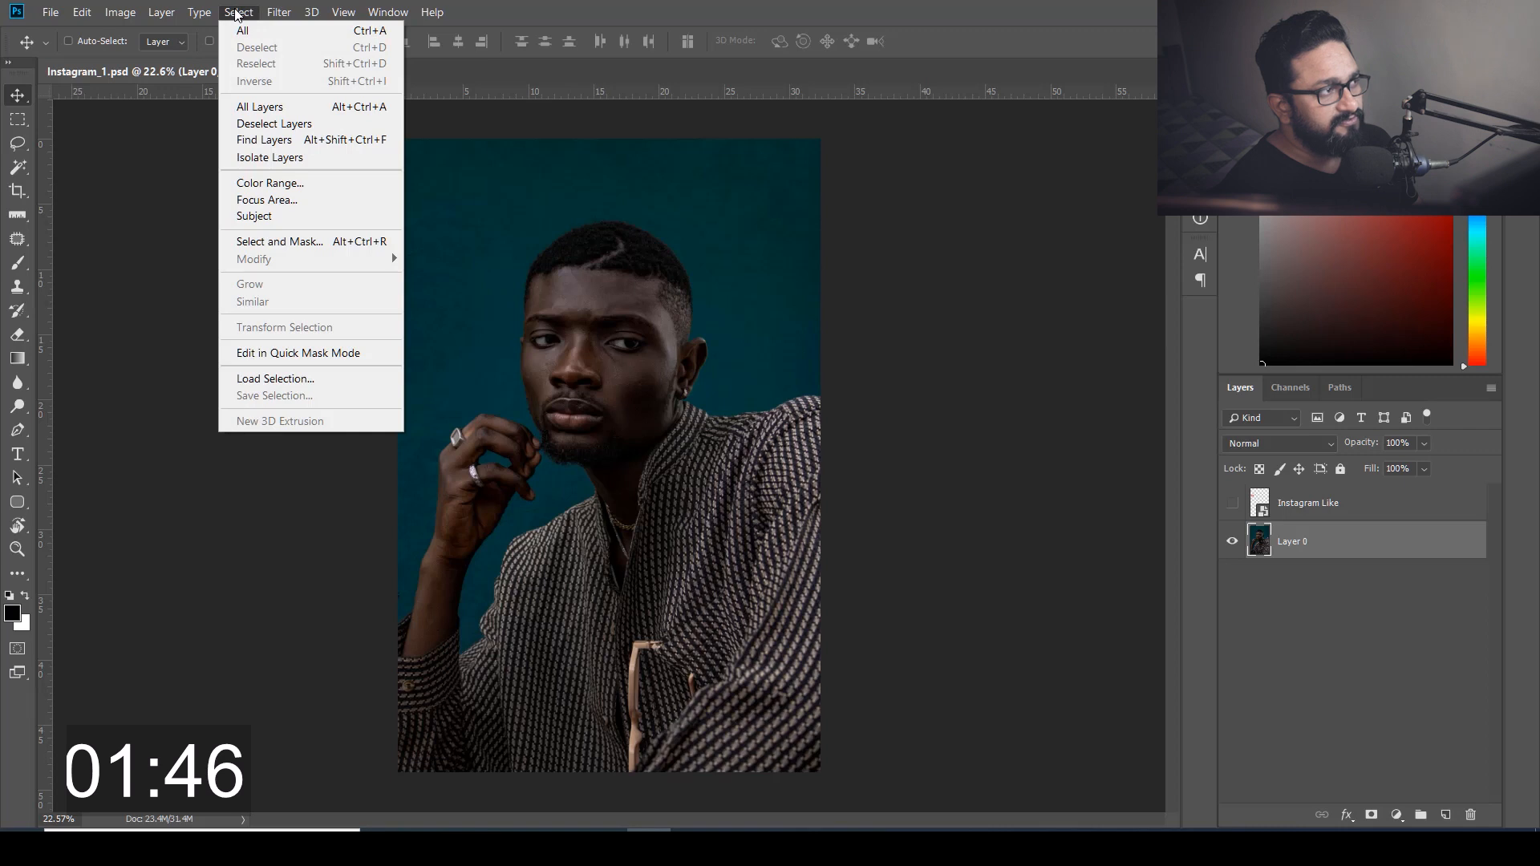
# Select the man in Layer 0 with the automatic Subject selection
pyautogui.click(263, 219)
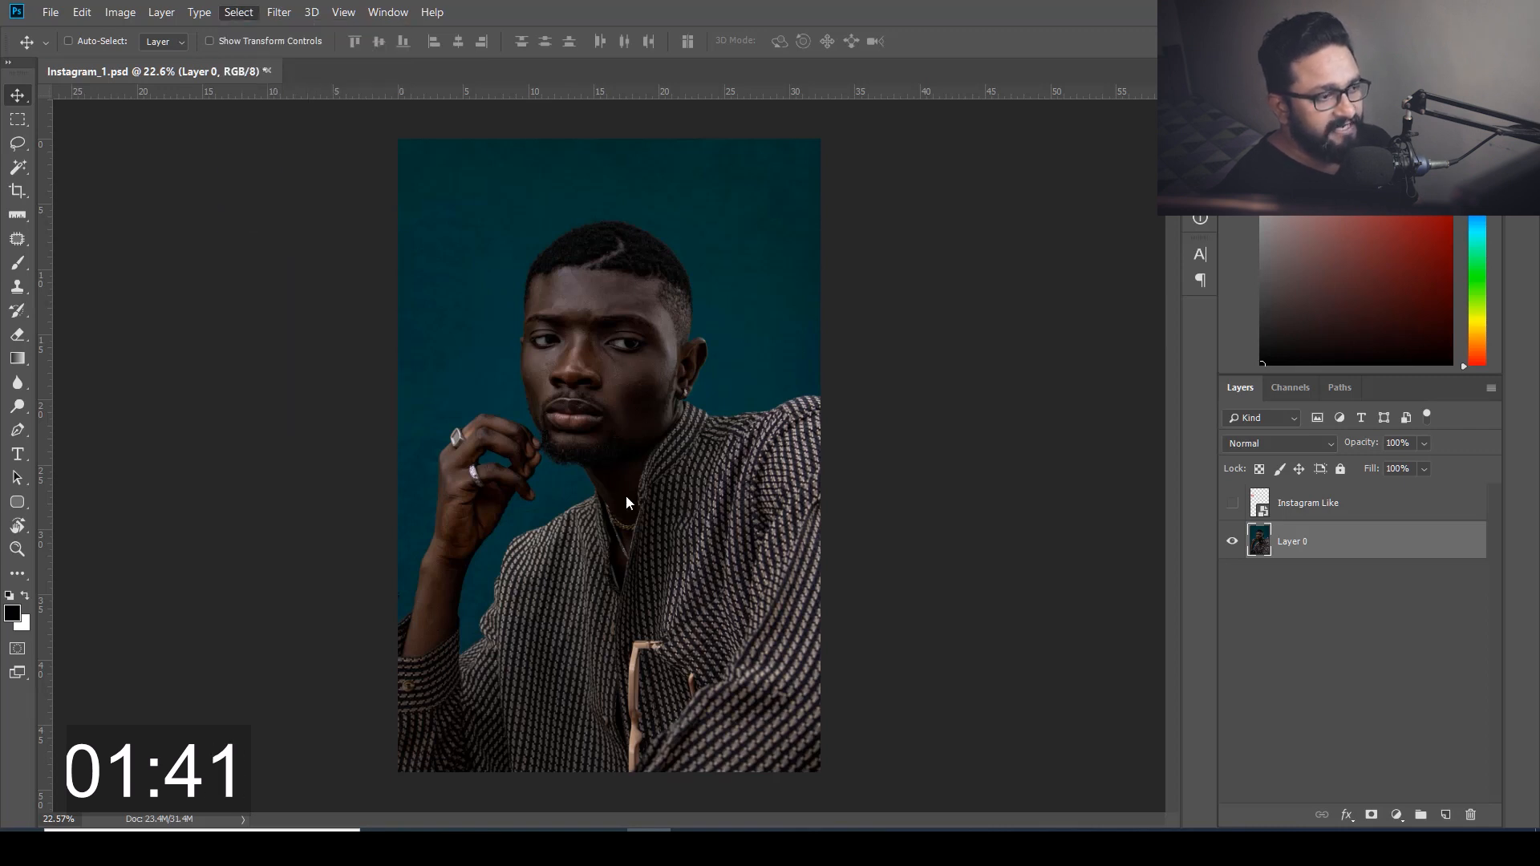
pyautogui.scroll(3, 534, 543)
pyautogui.scroll(2, 535, 542)
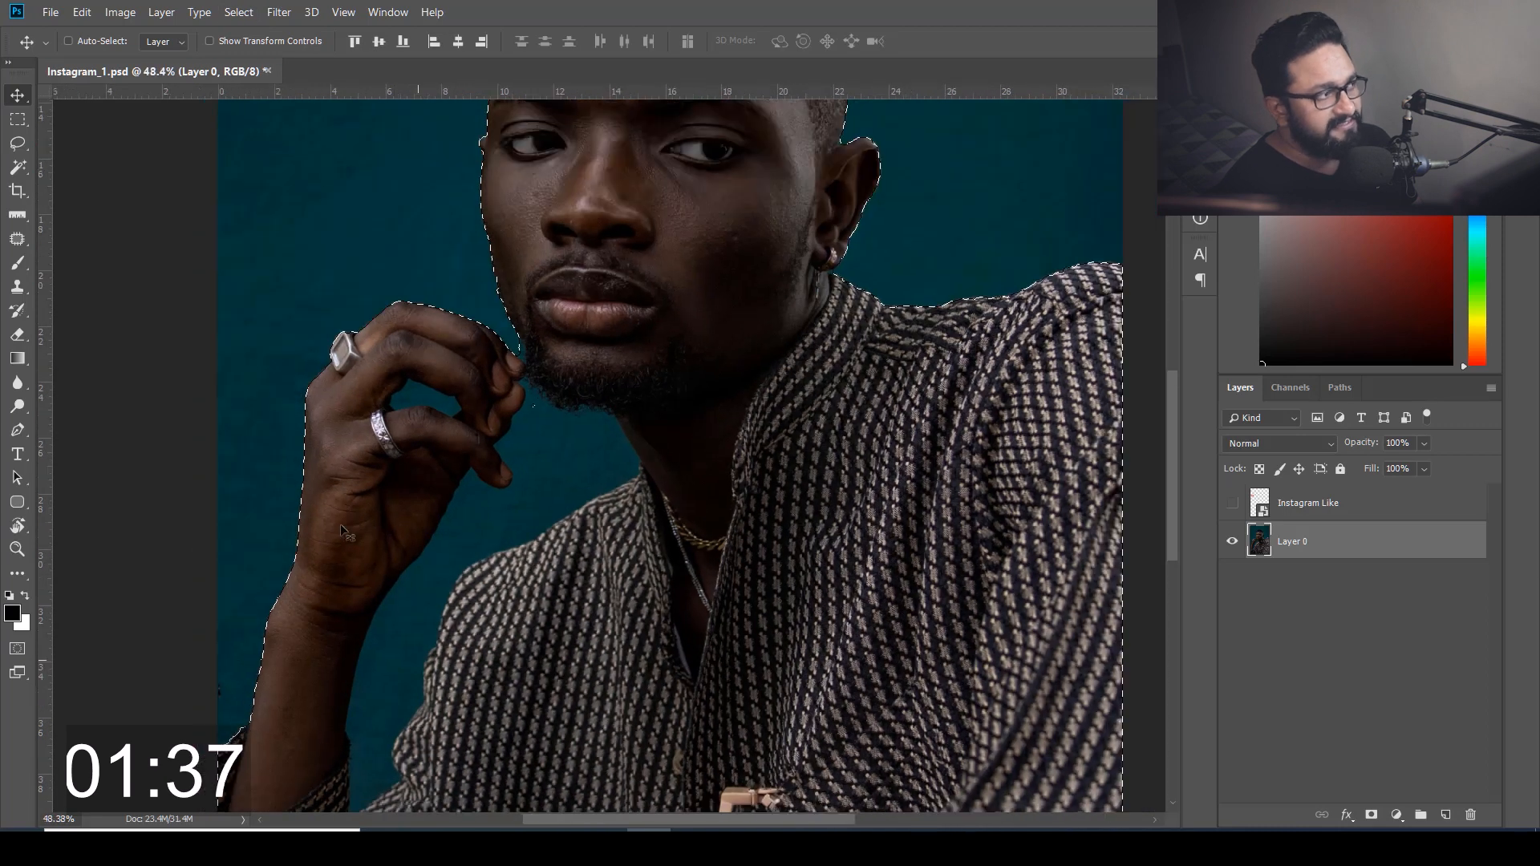
# Subtract the background gap between the raised arm, chin and jacket from the selection with the Lasso tool
pyautogui.click(17, 142)
pyautogui.click(100, 142)
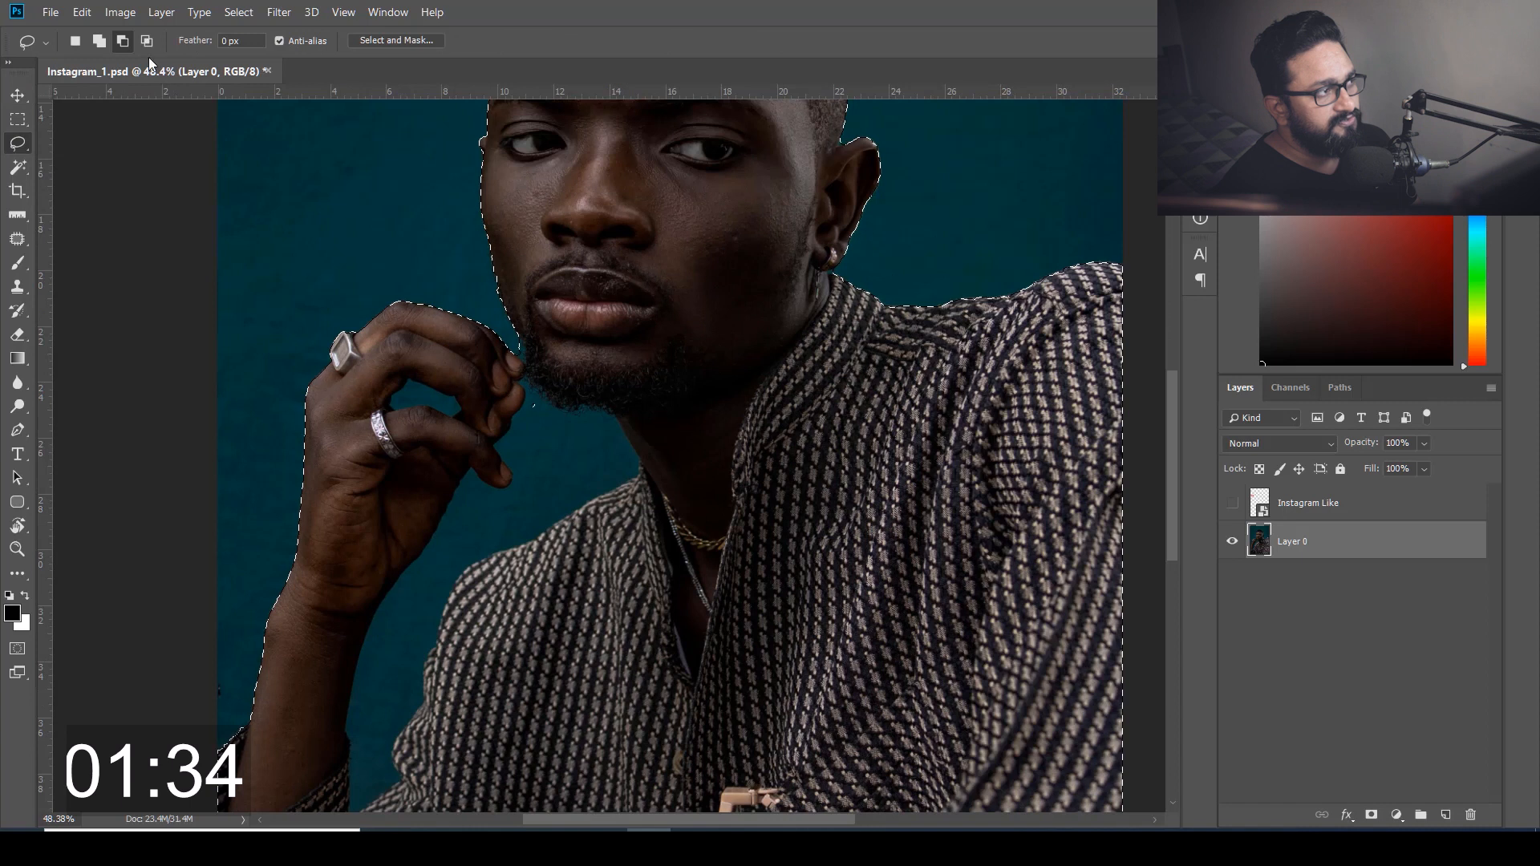
pyautogui.click(122, 41)
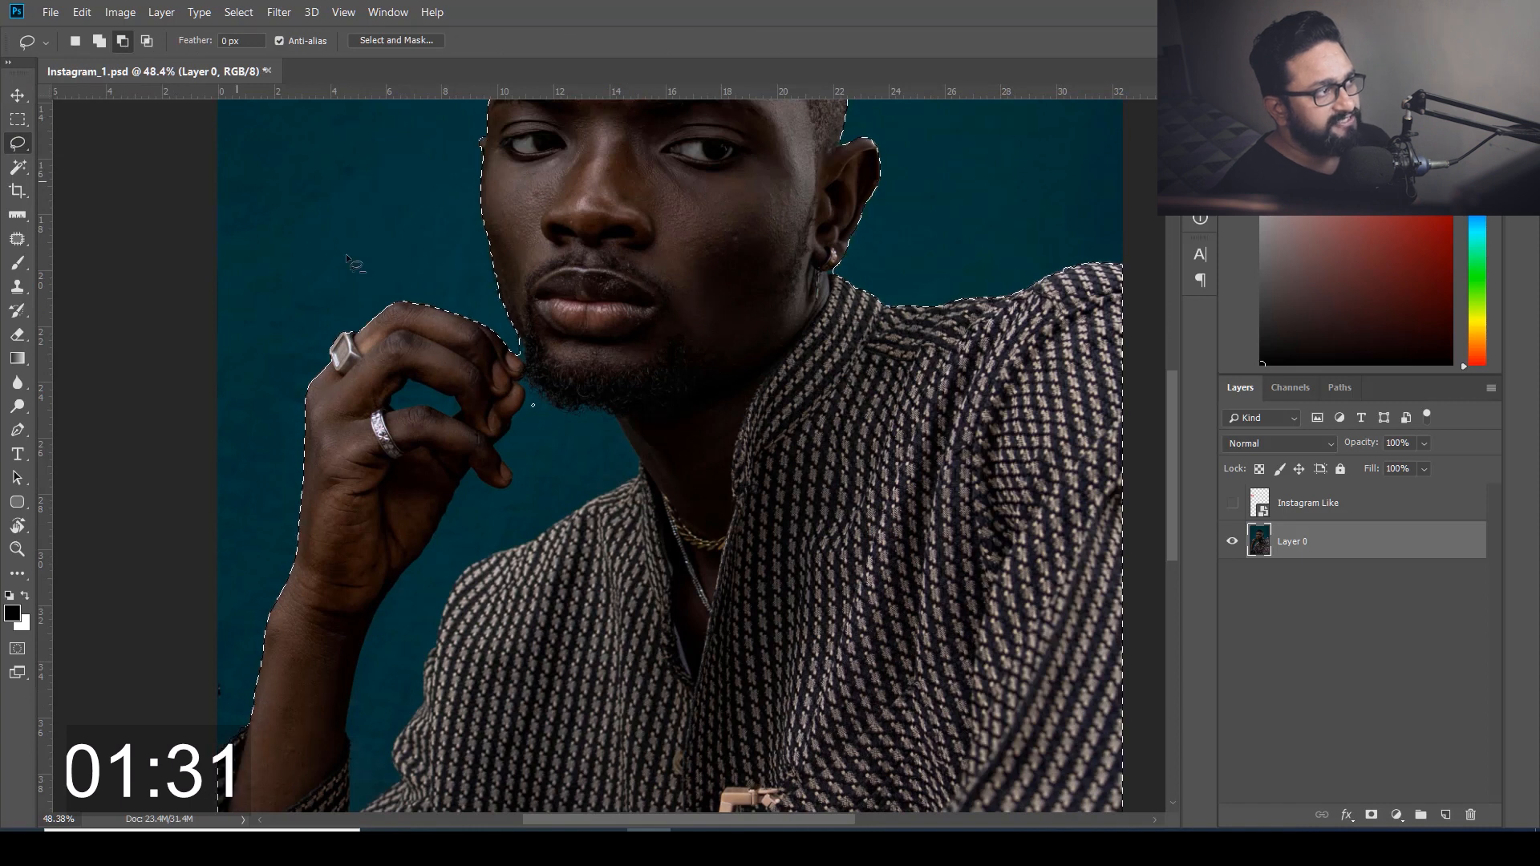
pyautogui.moveTo(525, 539); pyautogui.dragTo(605, 367)
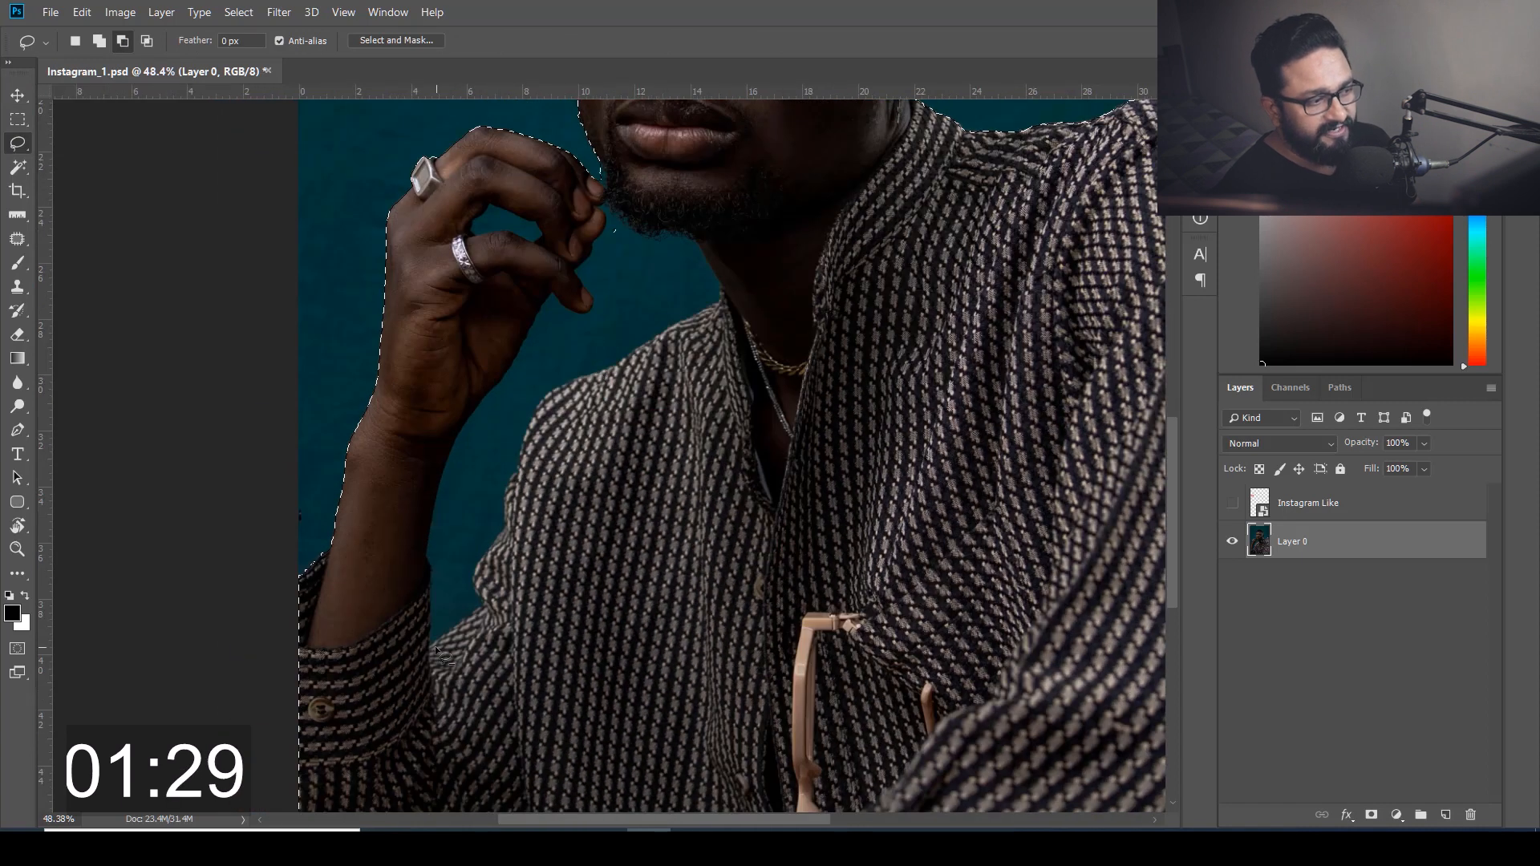
pyautogui.moveTo(433, 654); pyautogui.dragTo(430, 646)
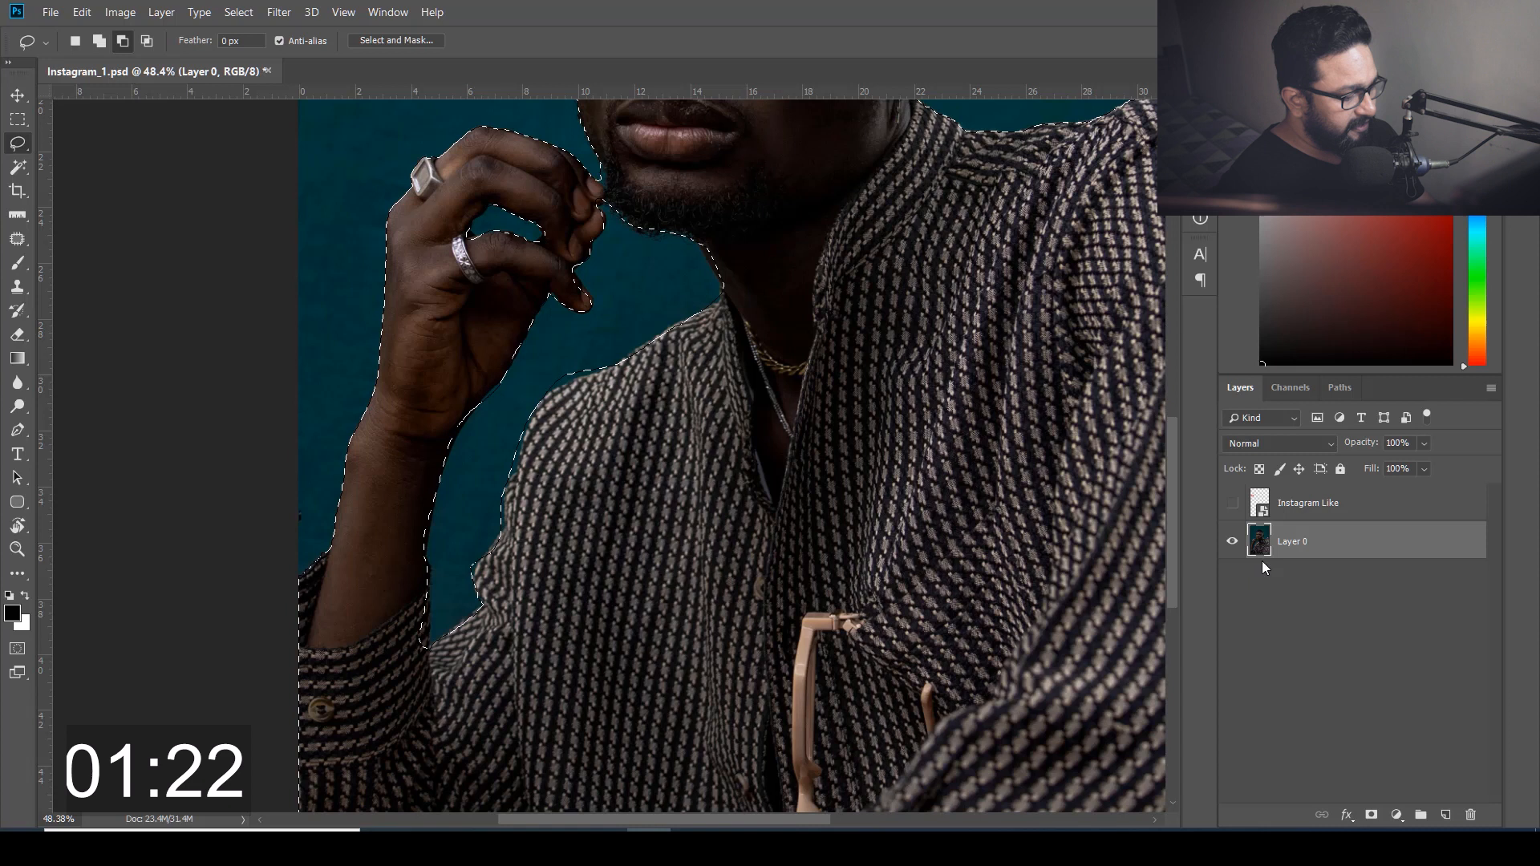
# Copy the selected man onto a new layer above Layer 0 and check the cutout by toggling the original's visibility
pyautogui.hotkey('ctrl', 'j')
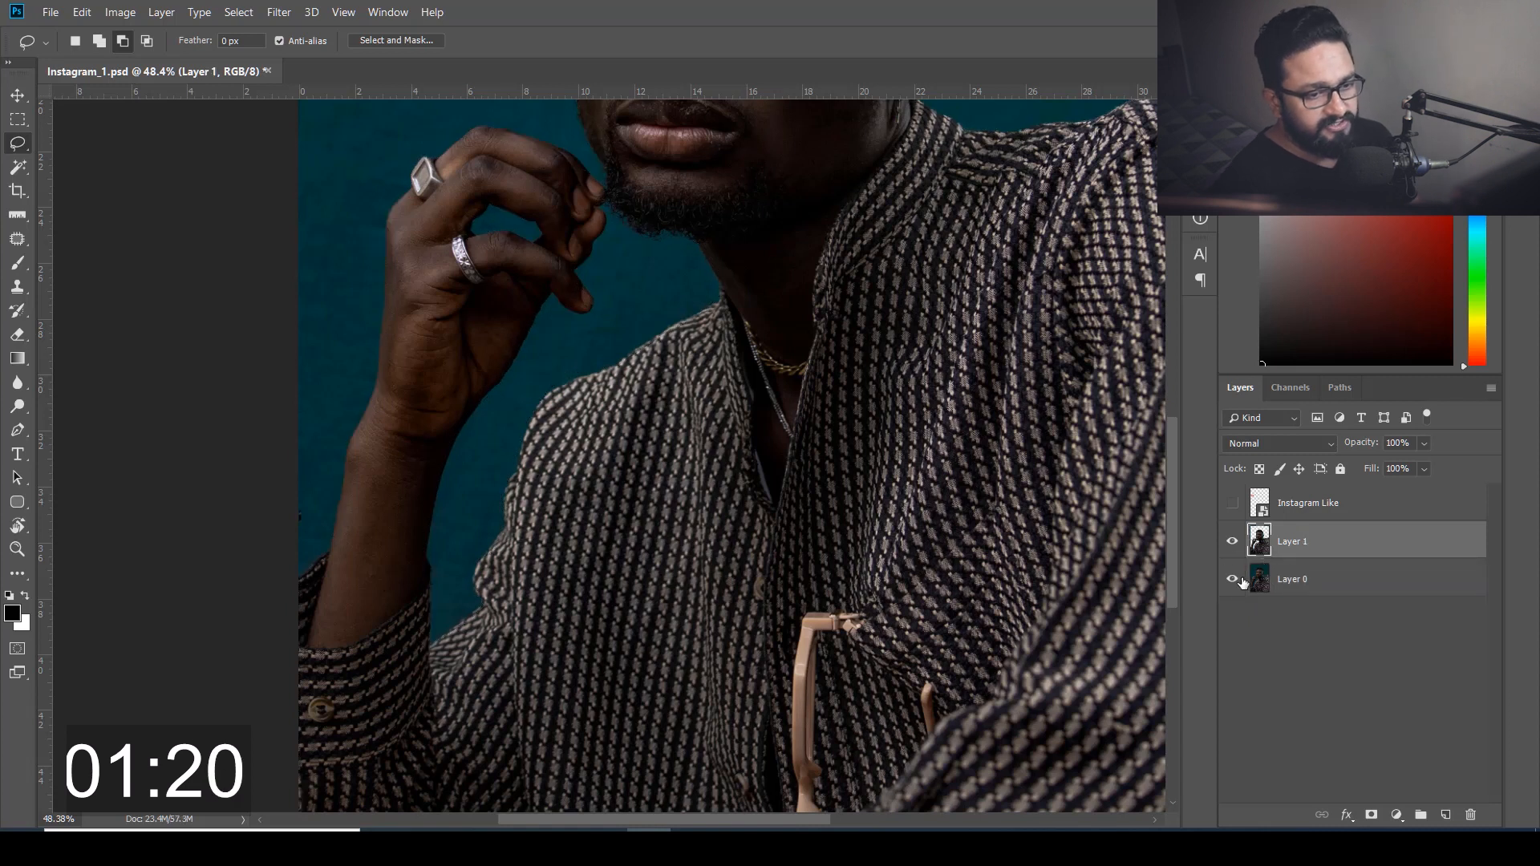
pyautogui.click(1235, 579)
pyautogui.click(1231, 579)
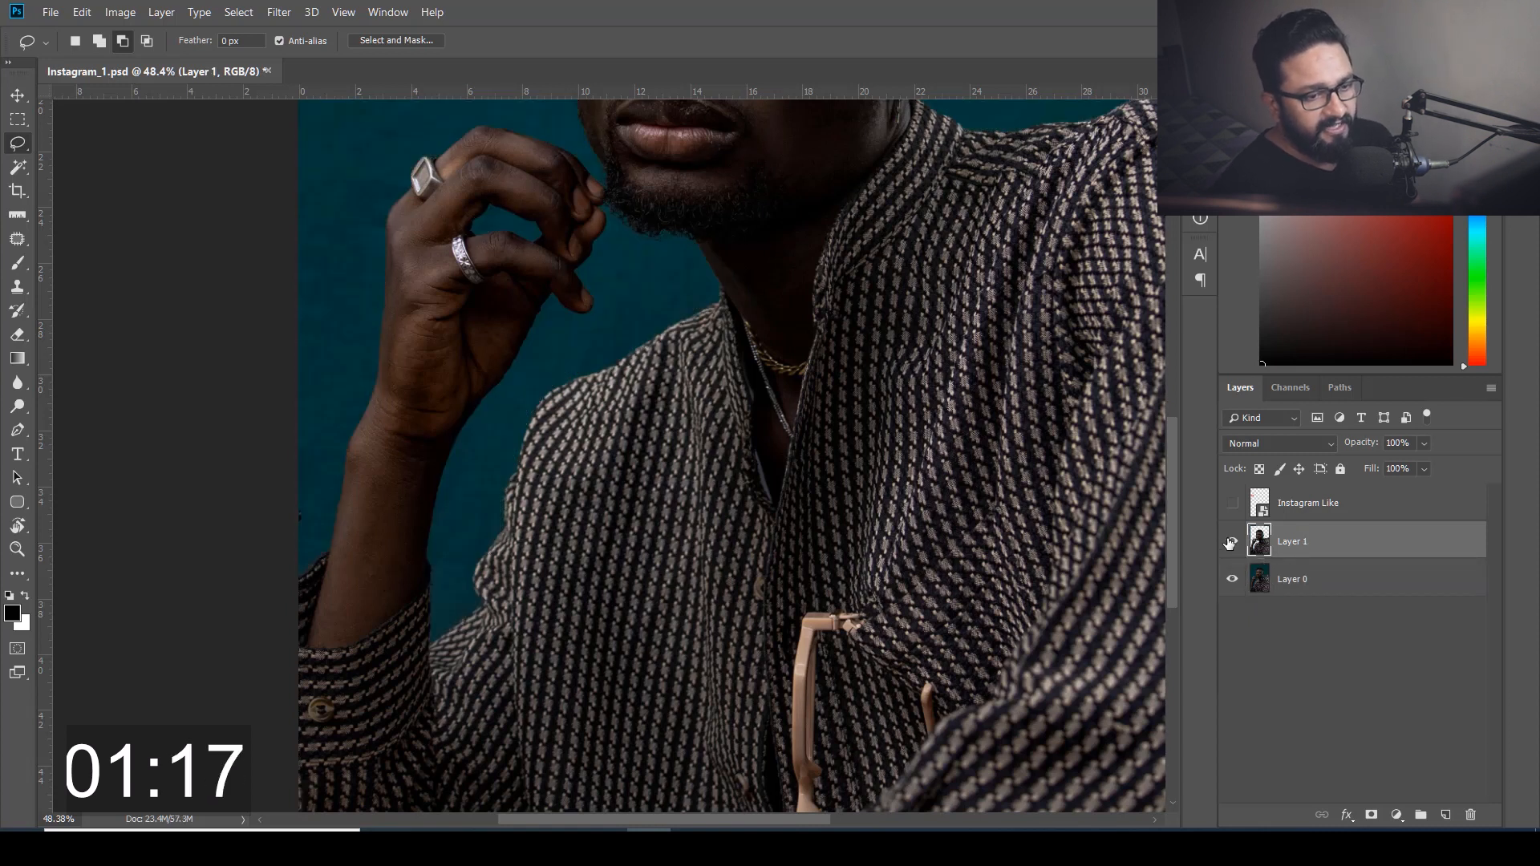
pyautogui.scroll(-3, 671, 434)
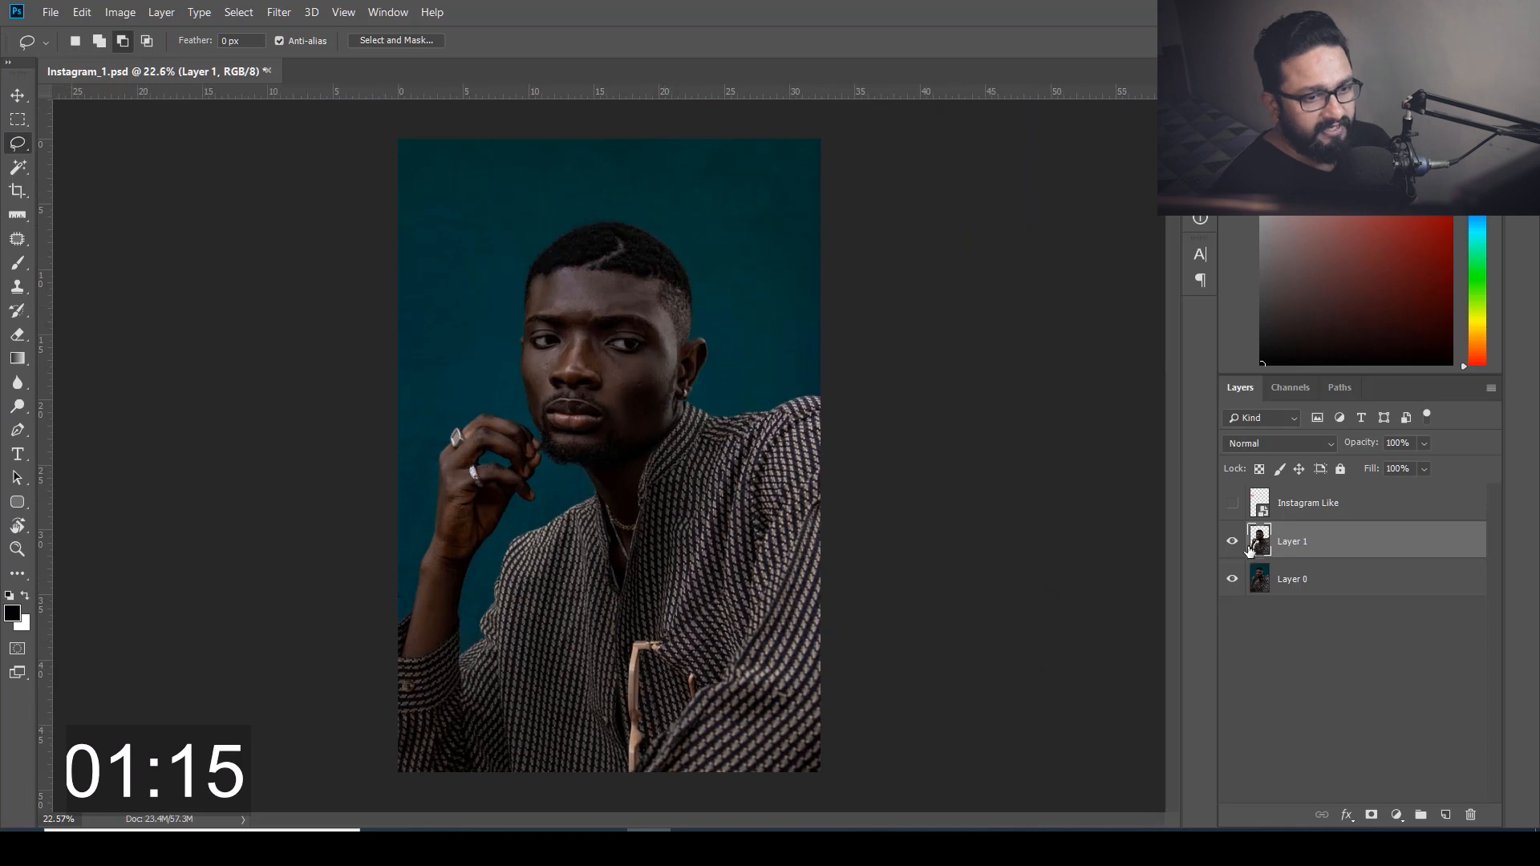
# Darken the background with a Levels adjustment layer directly above Layer 0, lowering the output white level to 100
pyautogui.click(1319, 579)
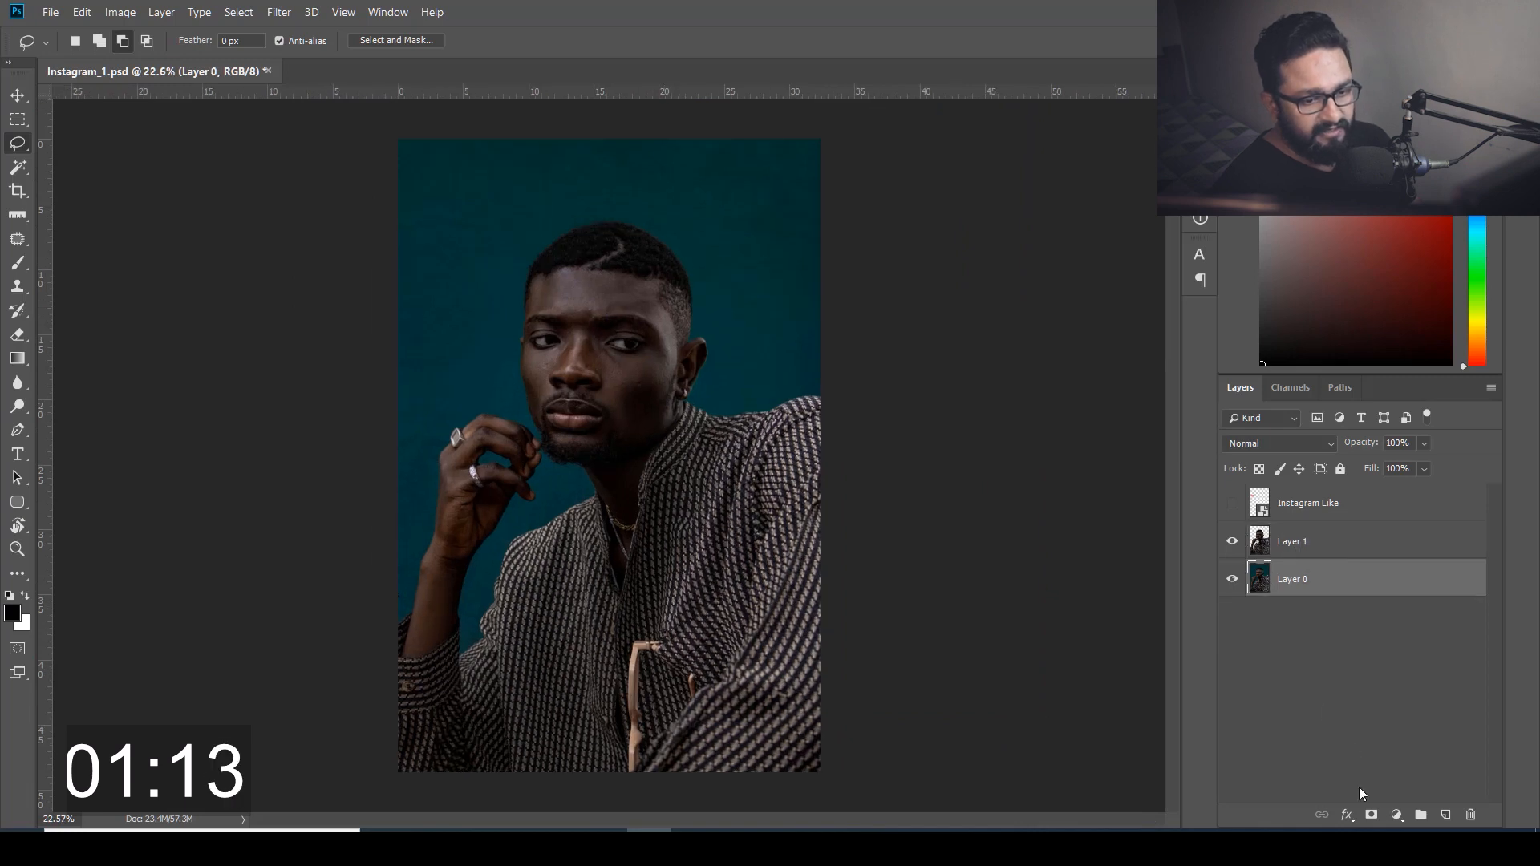
pyautogui.click(1396, 814)
pyautogui.click(1429, 571)
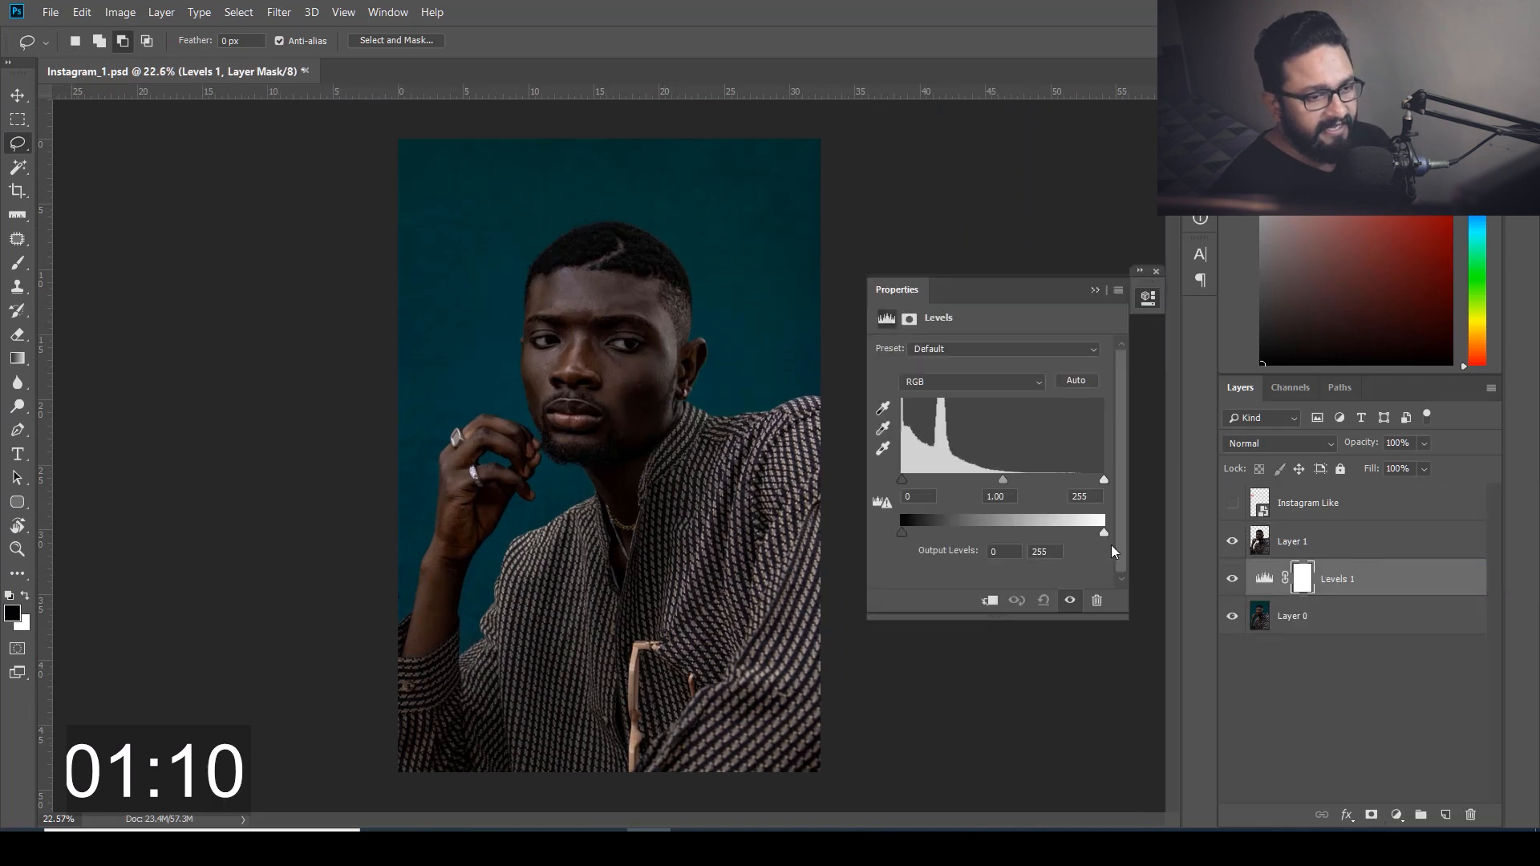
pyautogui.moveTo(1104, 532); pyautogui.dragTo(981, 546)
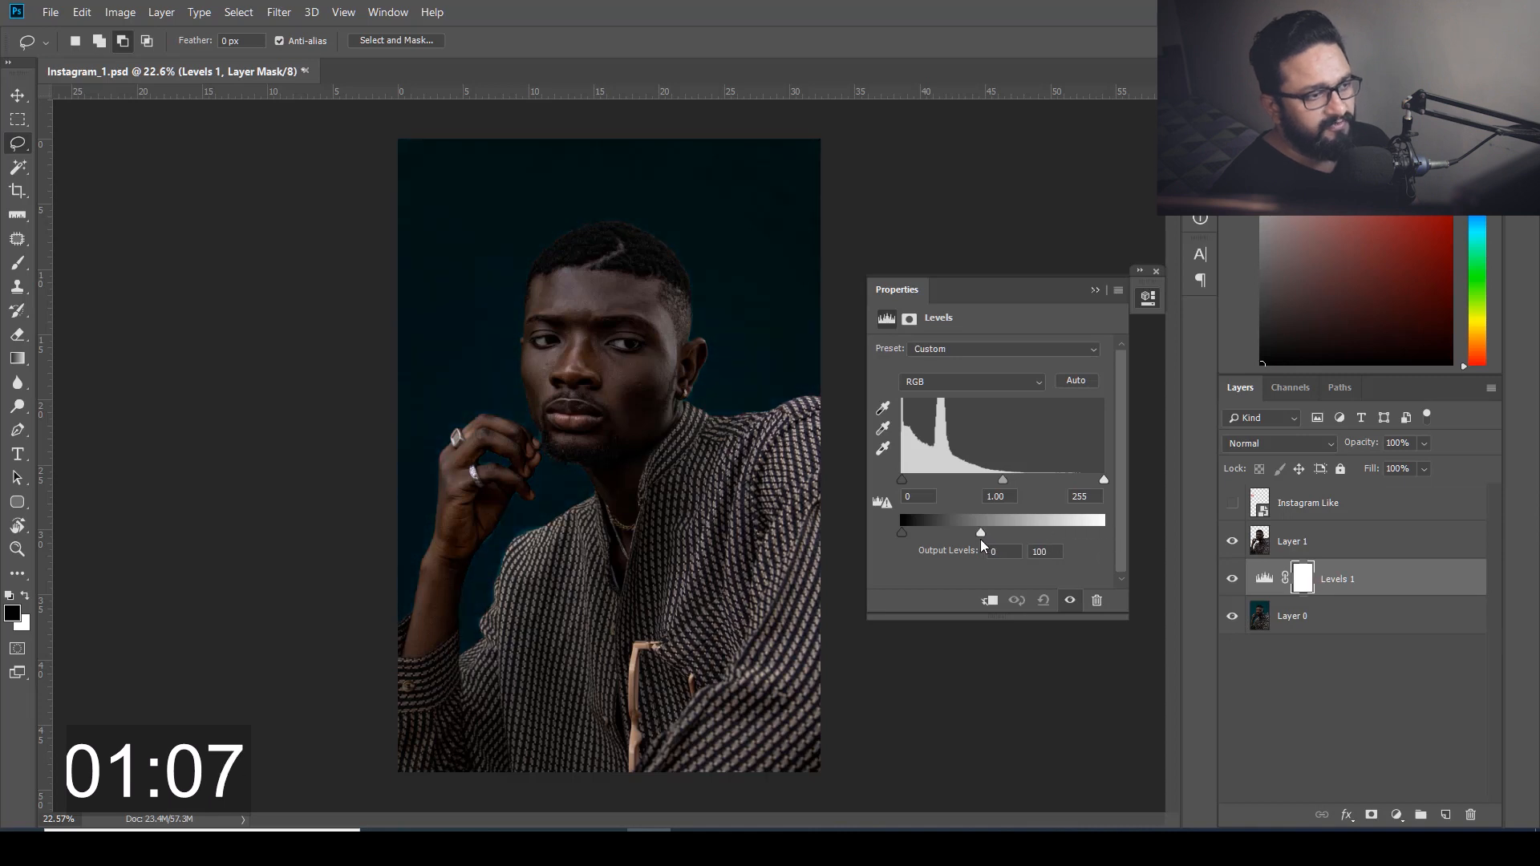
pyautogui.click(1095, 290)
# Add a Levels adjustment layer above the cutout on Layer 1 and lower its output white level to about half
pyautogui.click(1259, 537)
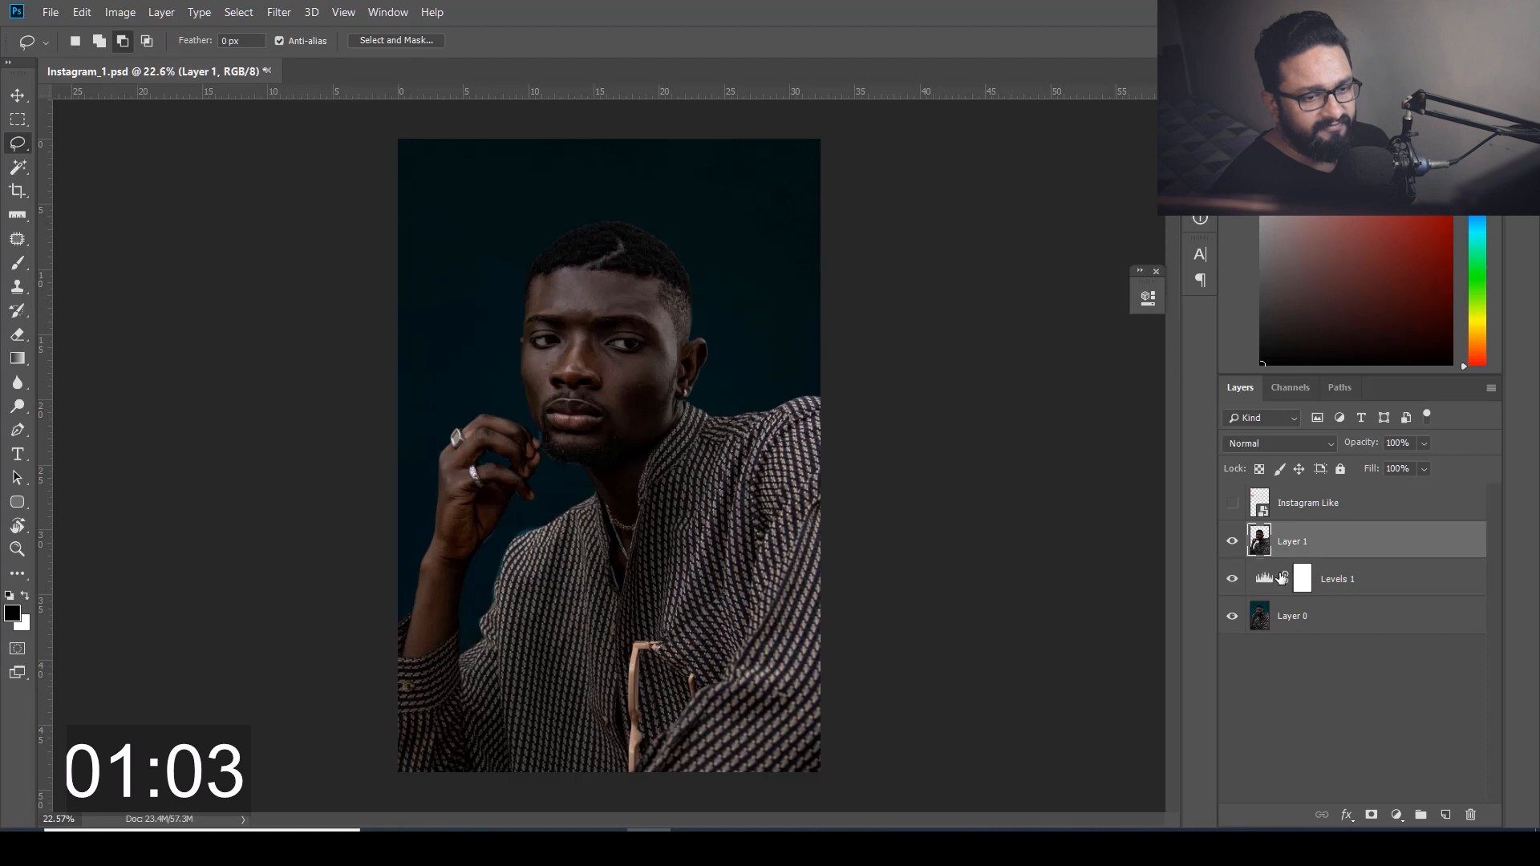
pyautogui.click(1396, 815)
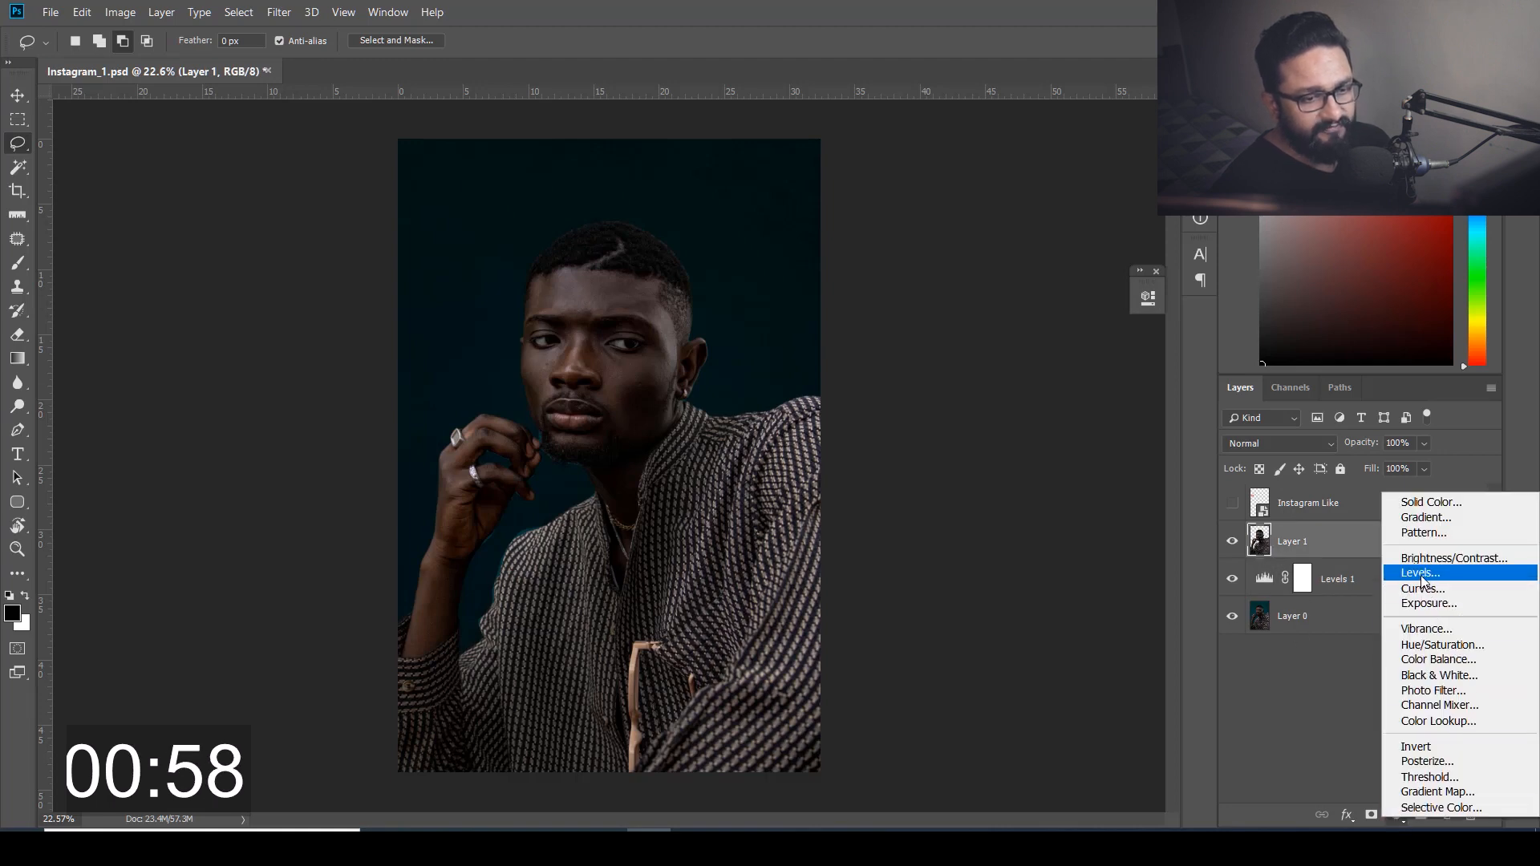
pyautogui.click(1420, 573)
pyautogui.moveTo(1103, 533); pyautogui.dragTo(1005, 535)
pyautogui.click(1094, 290)
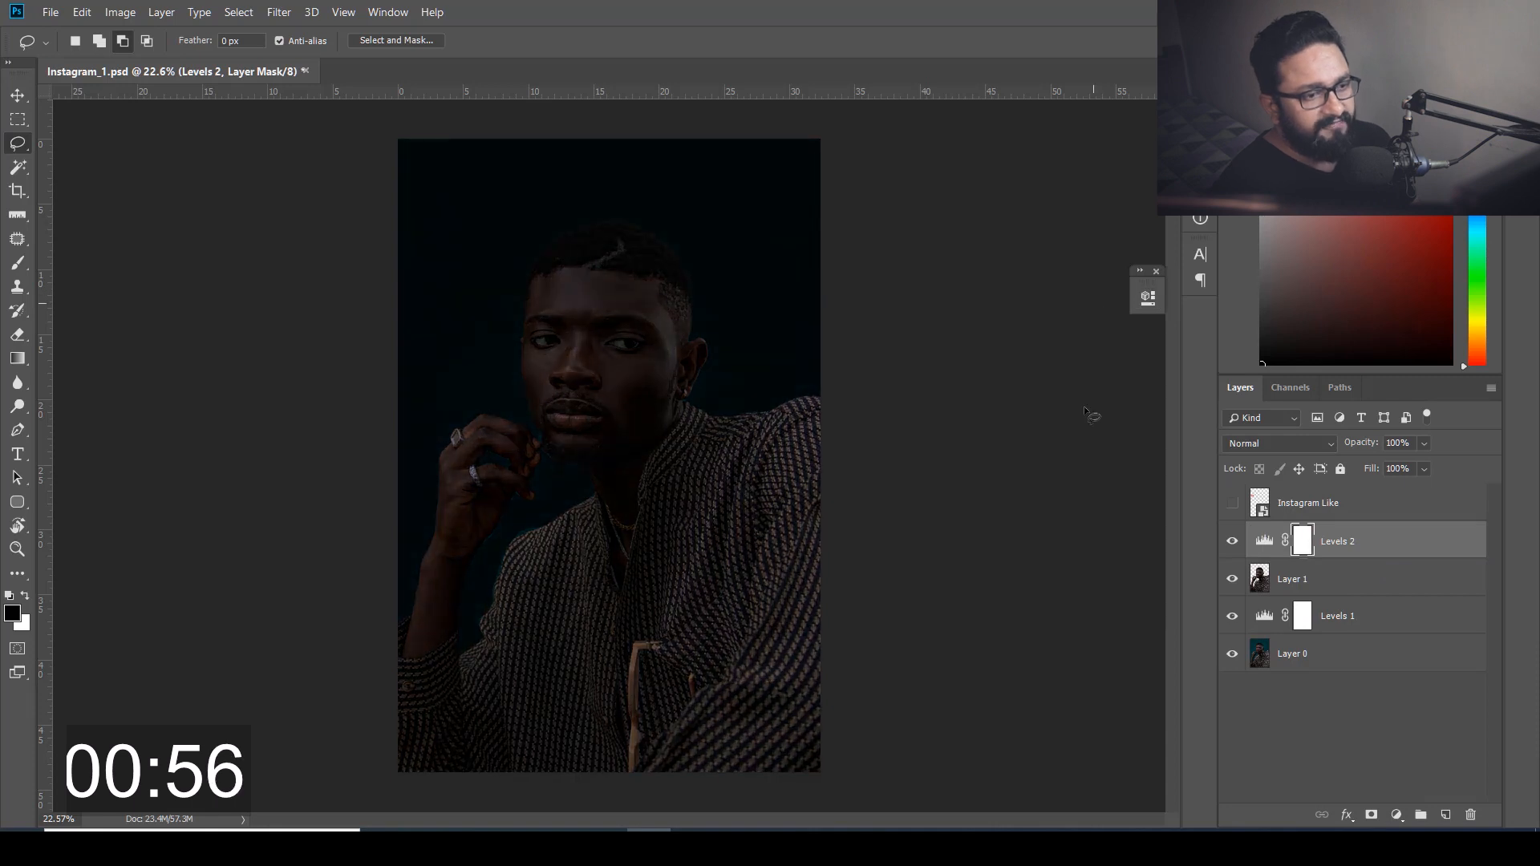
# Show the Instagram Like layer and set its blend mode to Screen
pyautogui.click(1232, 503)
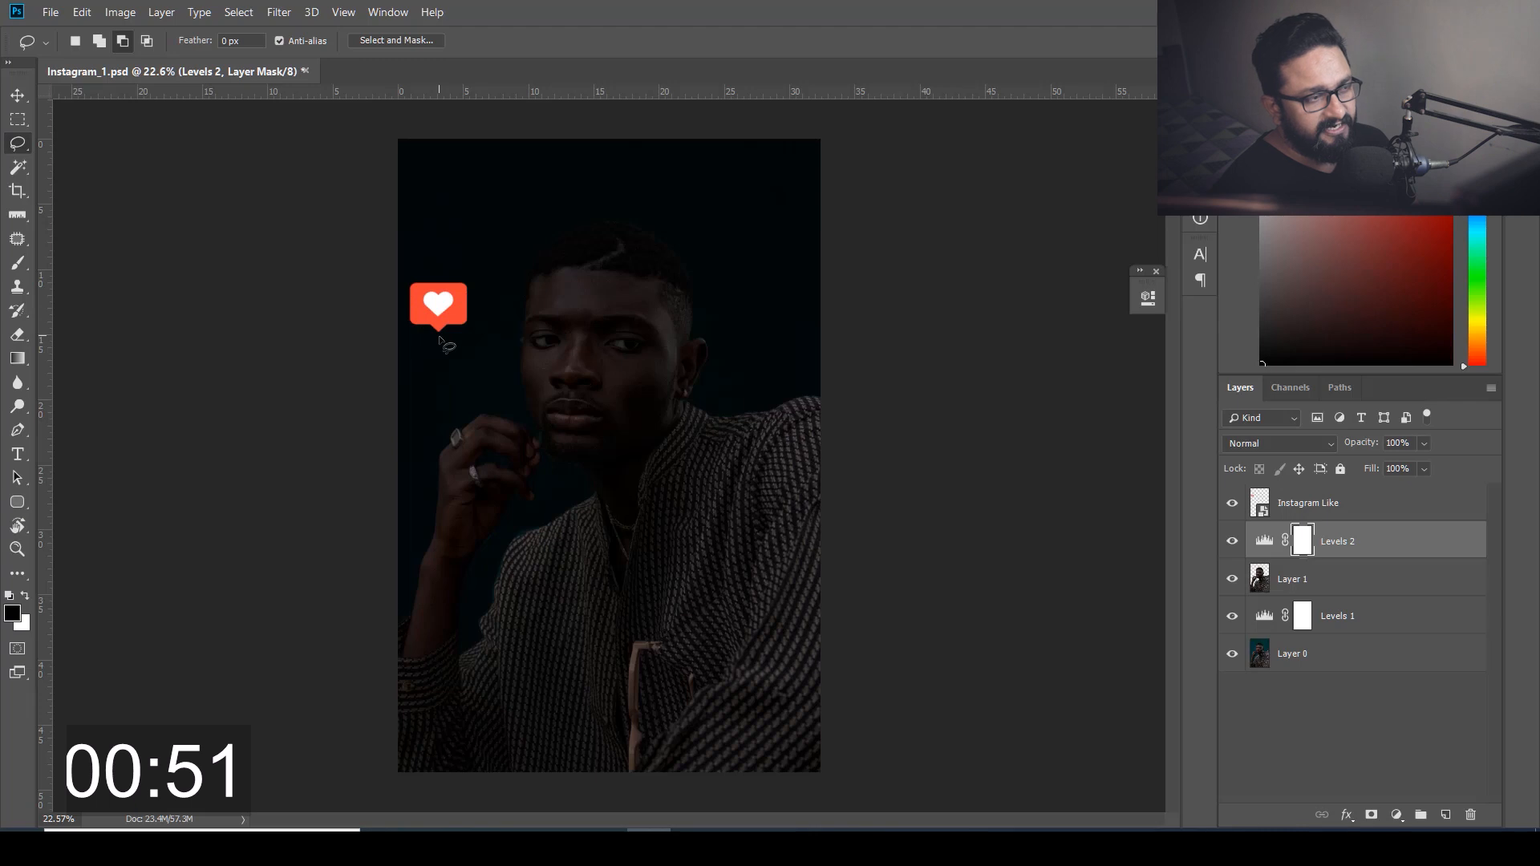
pyautogui.click(1266, 505)
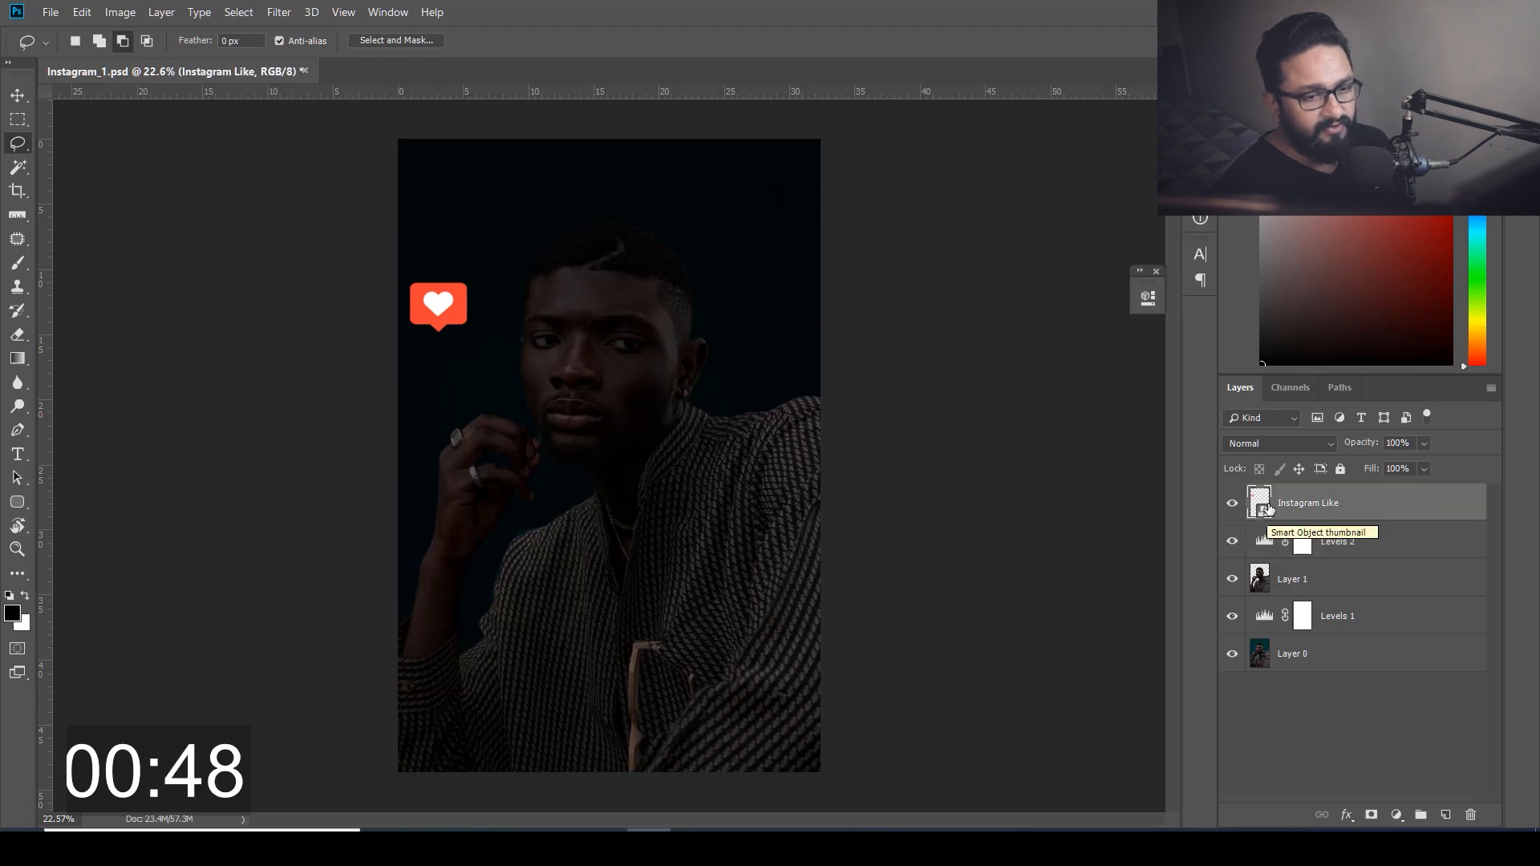
pyautogui.click(1267, 445)
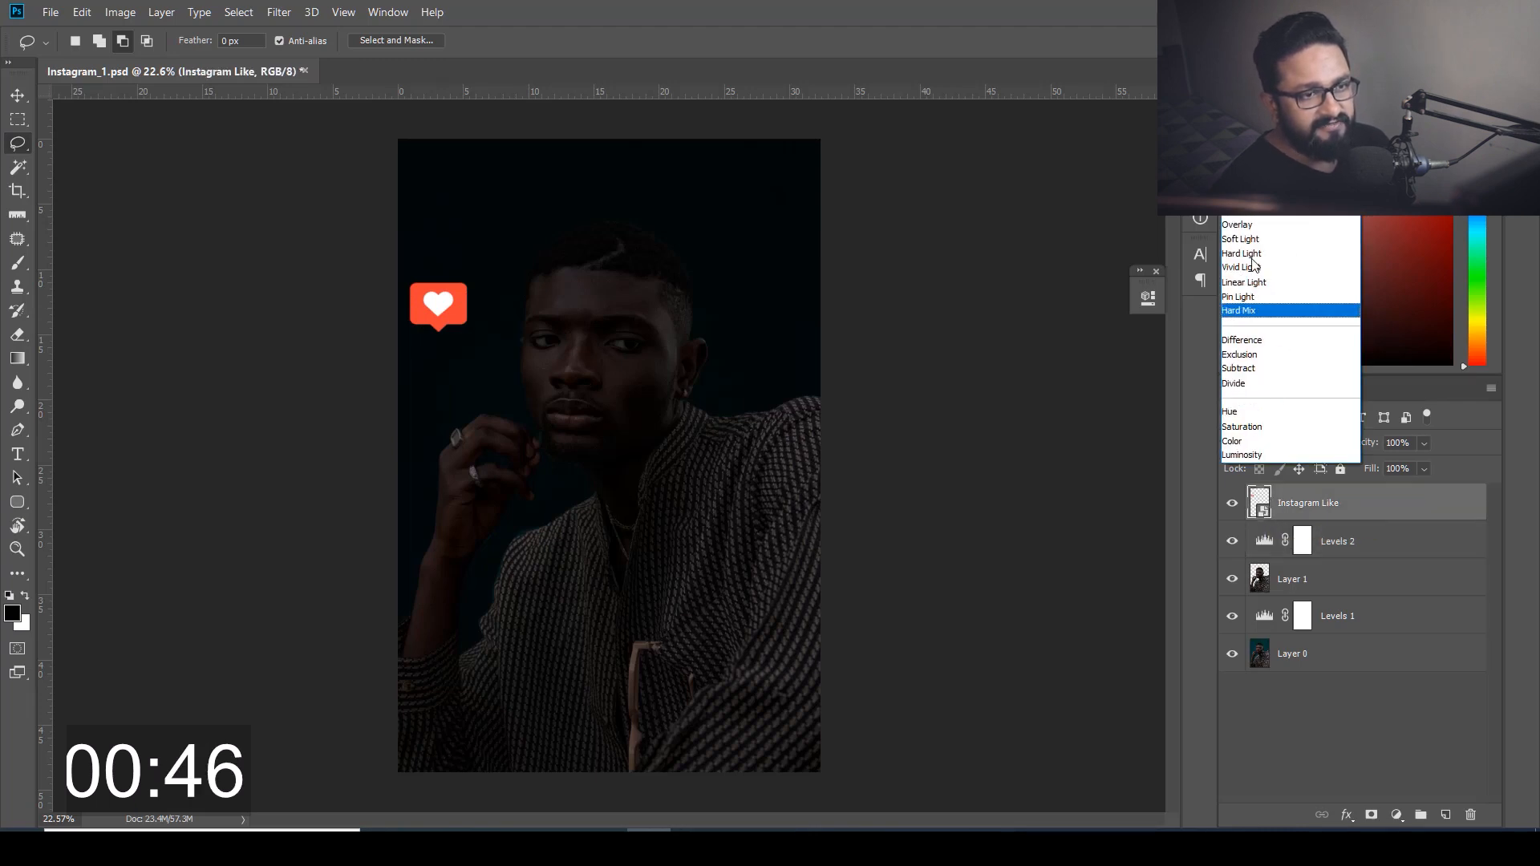
pyautogui.click(1243, 152)
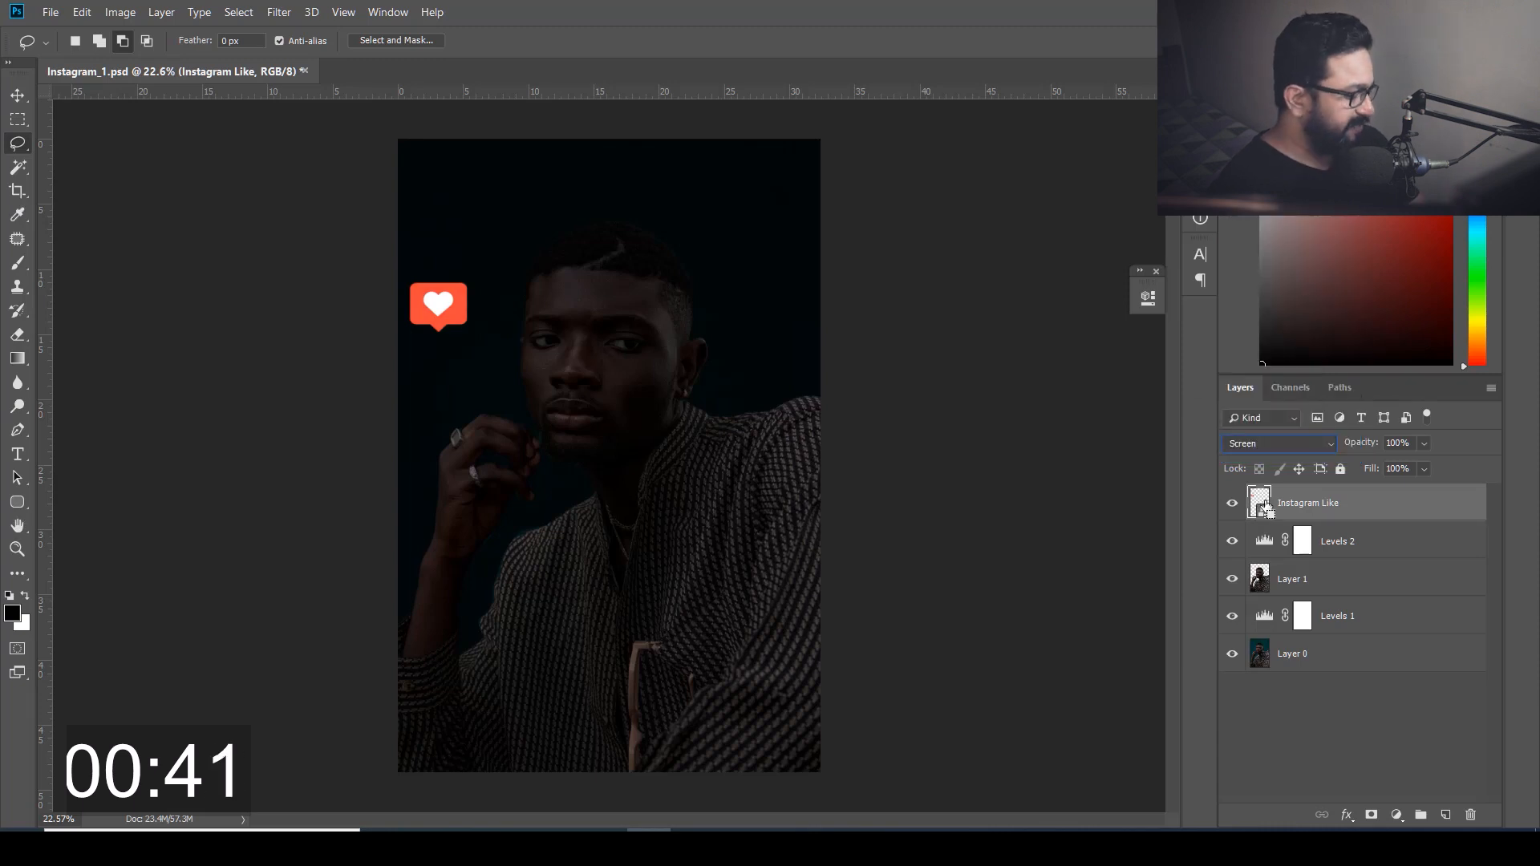
# Duplicate the Instagram Like layer and apply a Gaussian Blur with a radius of 10 pixels to the copy
pyautogui.hotkey('ctrl', 'j')
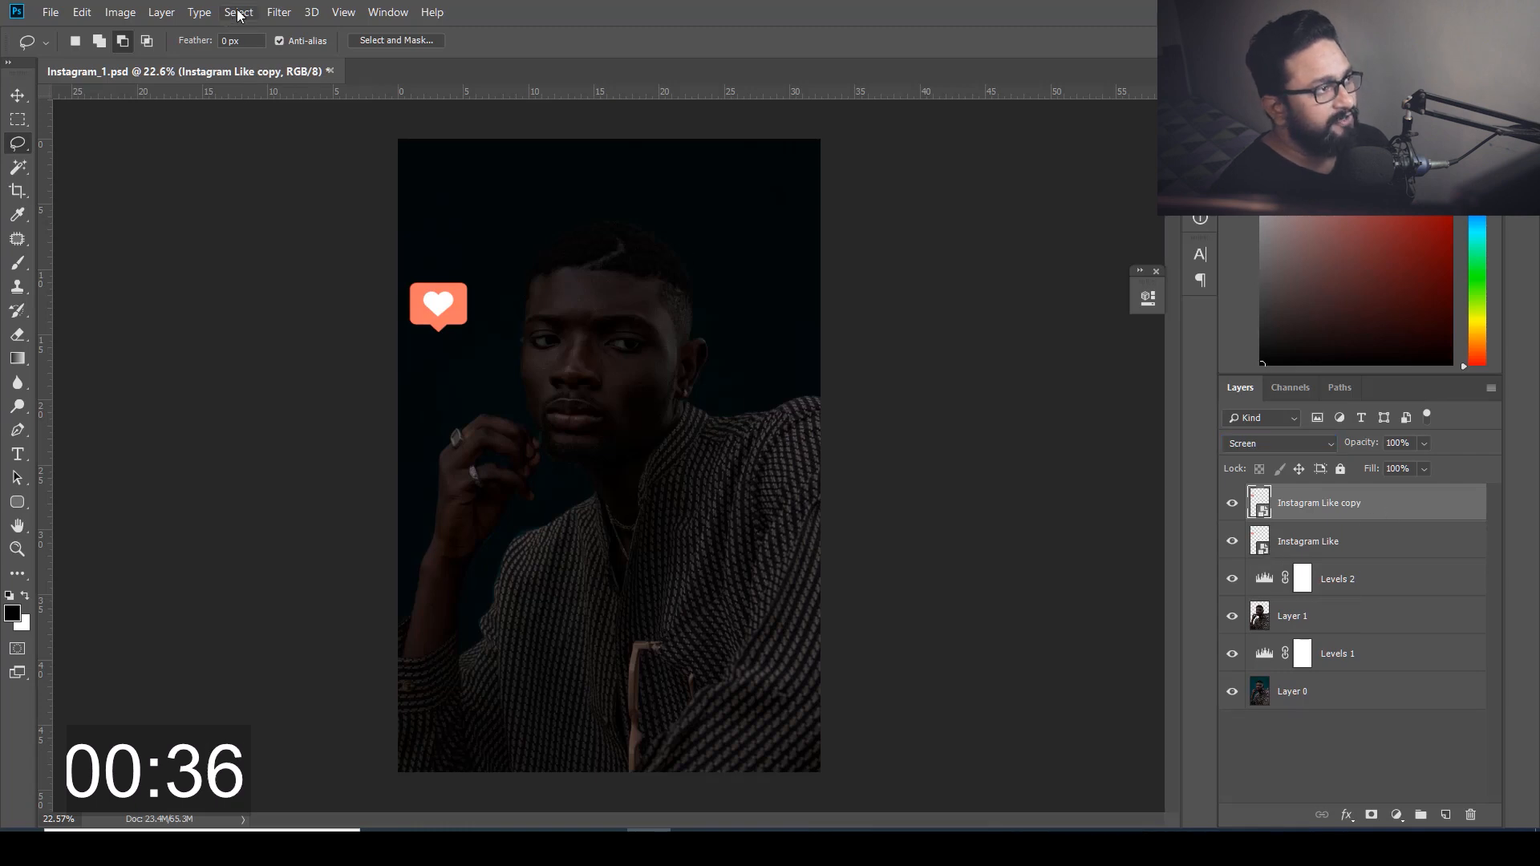
pyautogui.click(278, 12)
pyautogui.moveTo(312, 208)
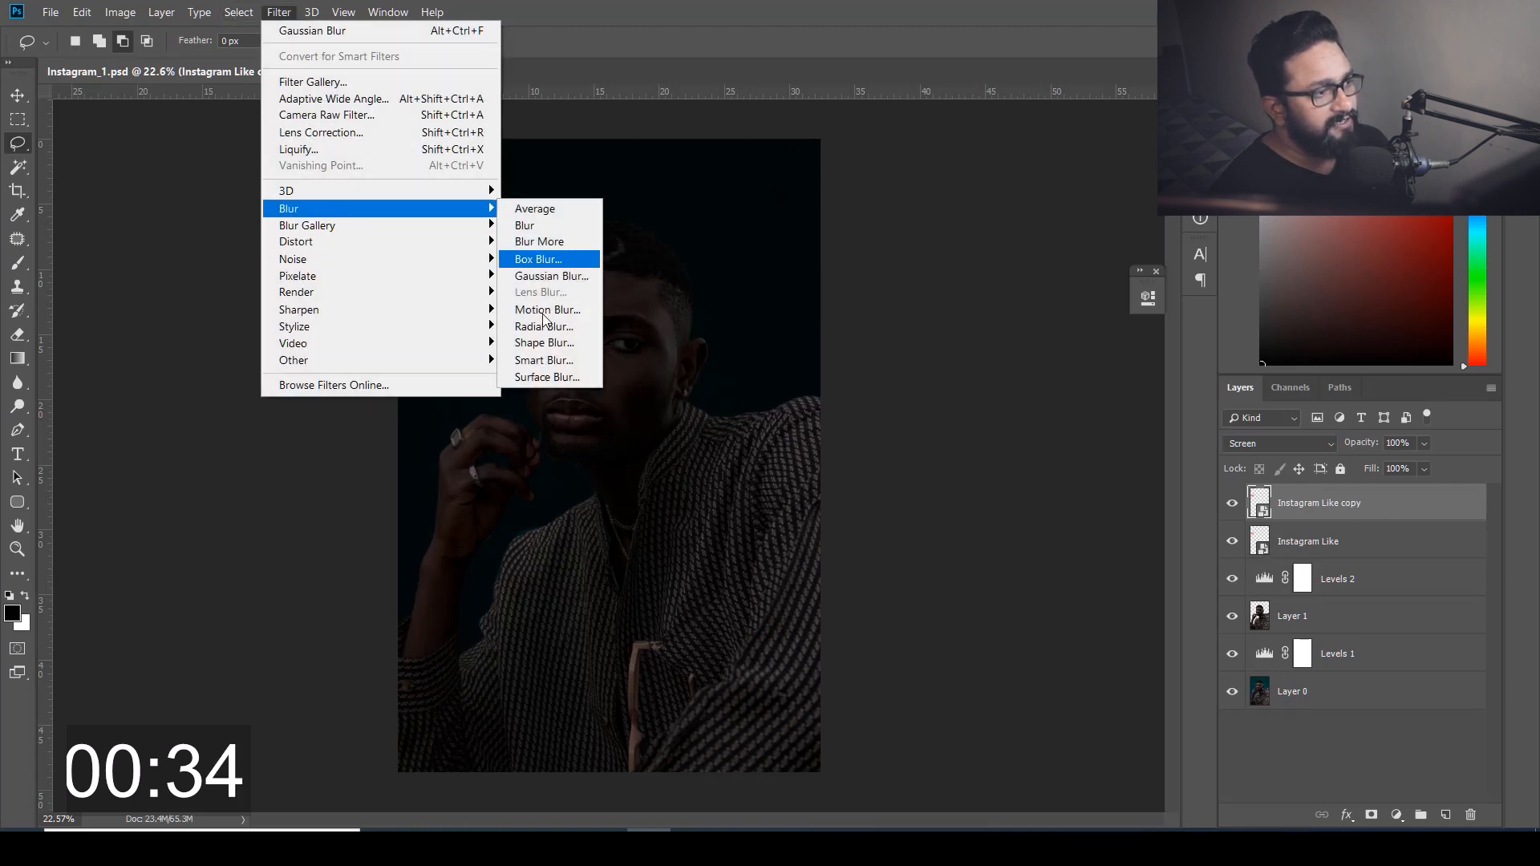
pyautogui.click(542, 280)
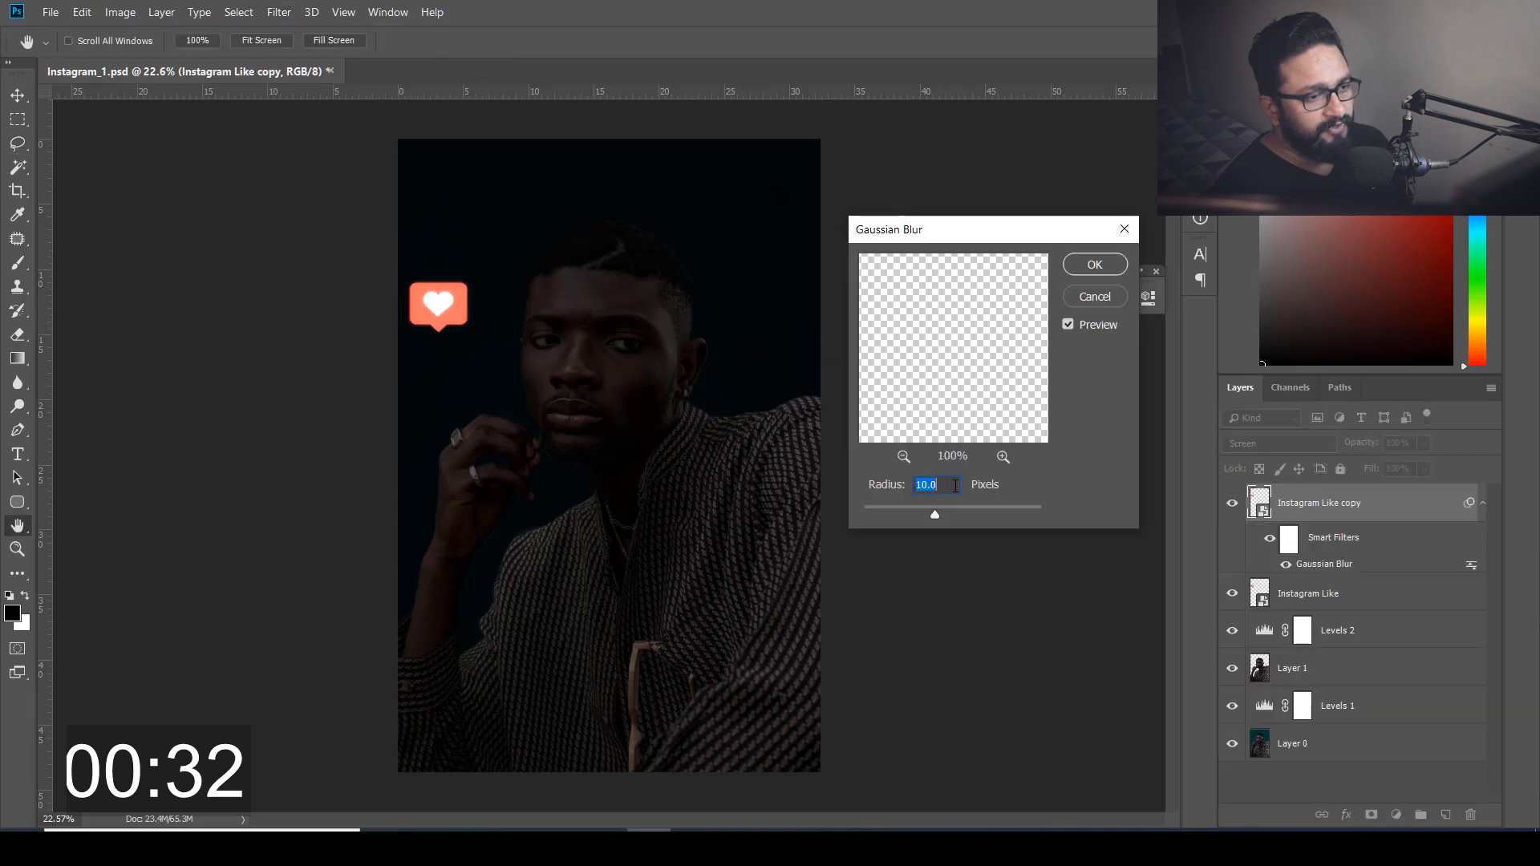
pyautogui.write('10')
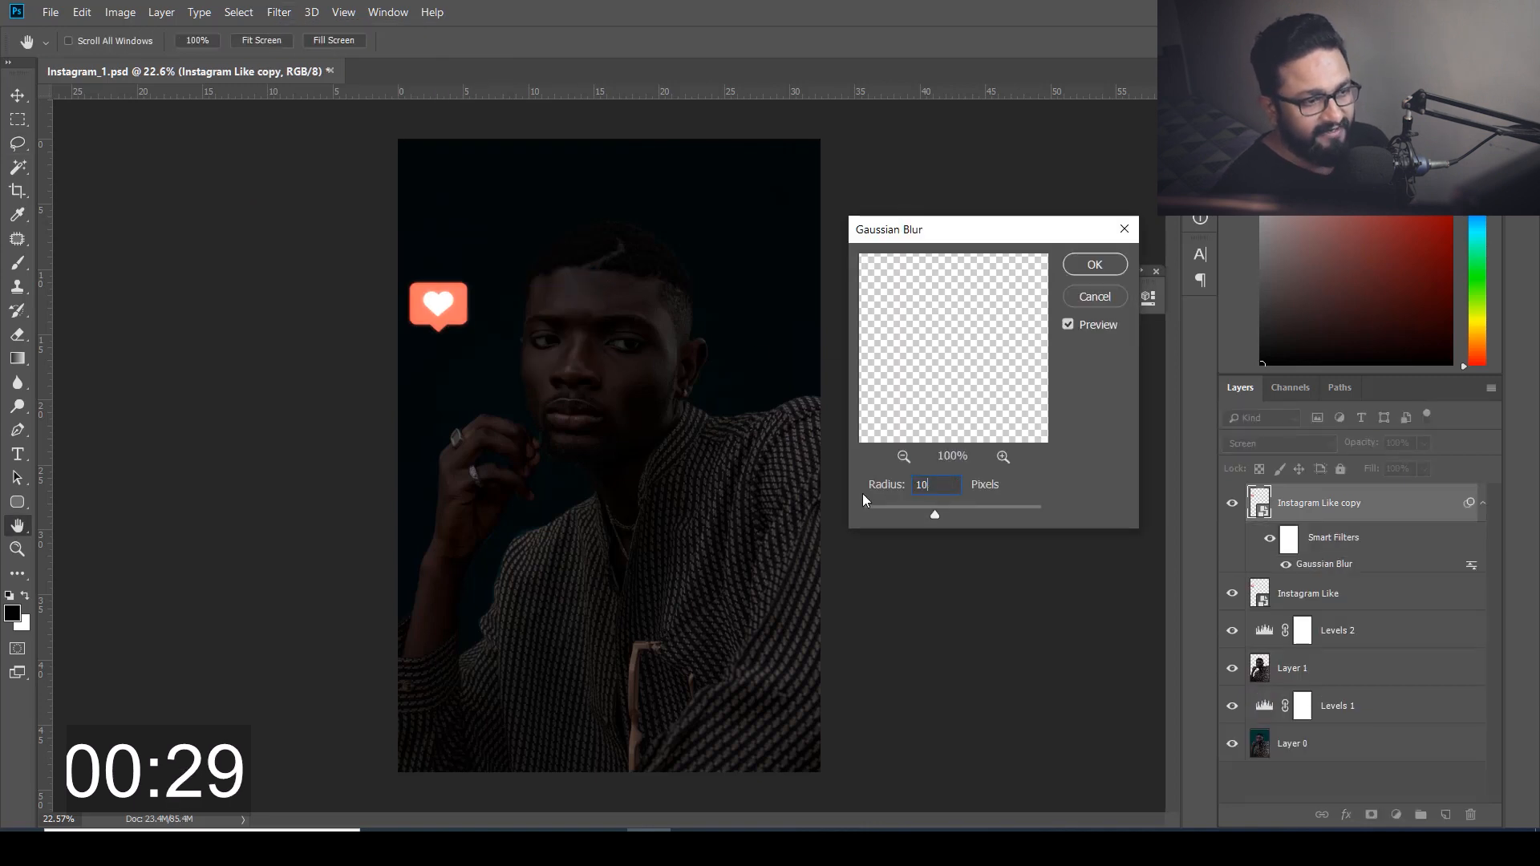
pyautogui.click(1093, 265)
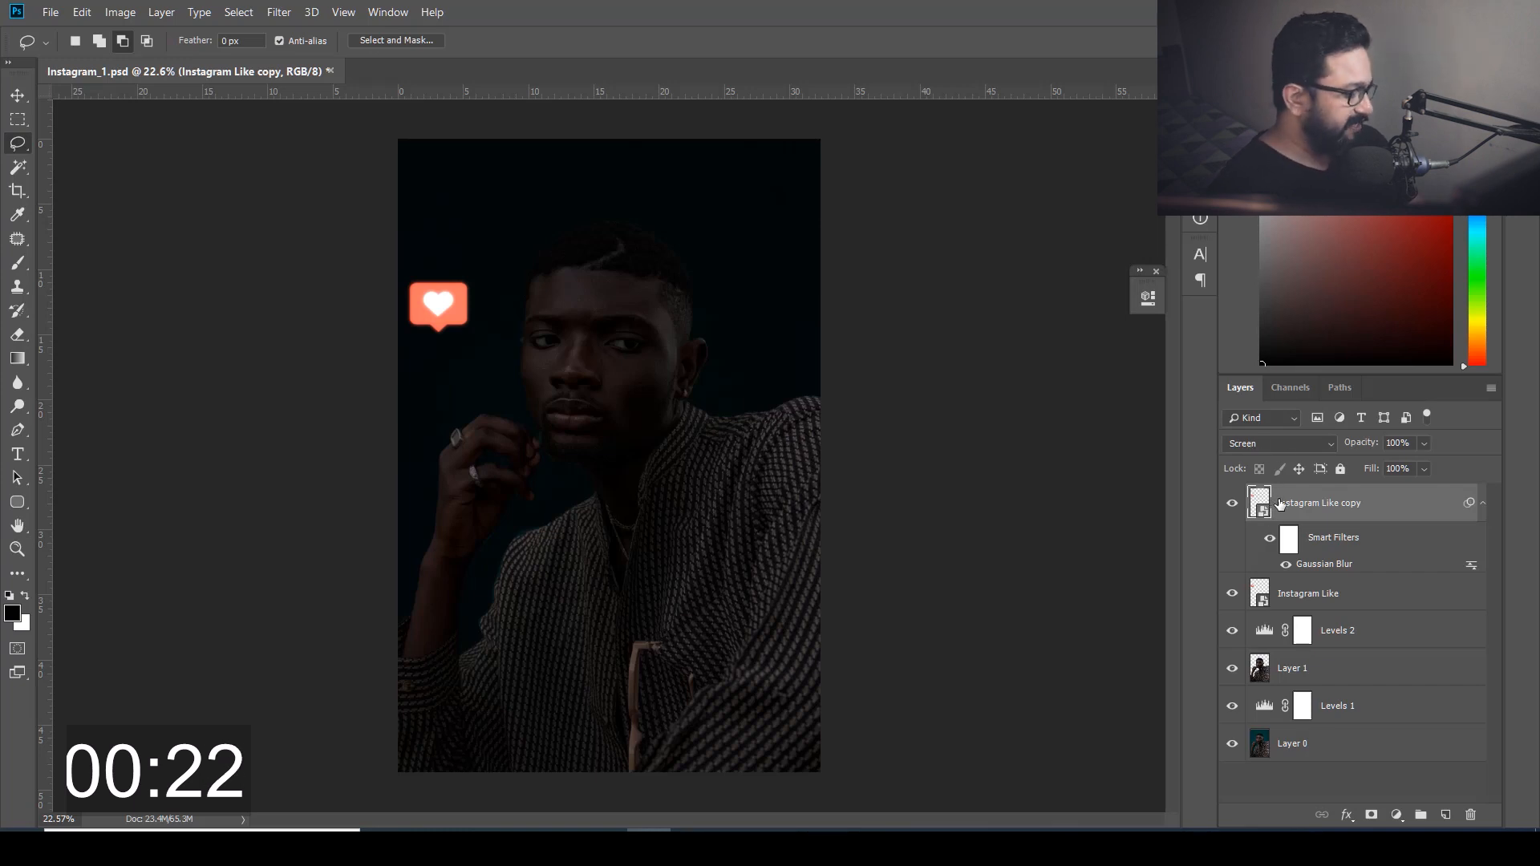
# Duplicate the blurred Instagram Like copy and add a Gaussian Blur with a radius of 40 pixels to the new copy
pyautogui.hotkey('ctrl', 'j')
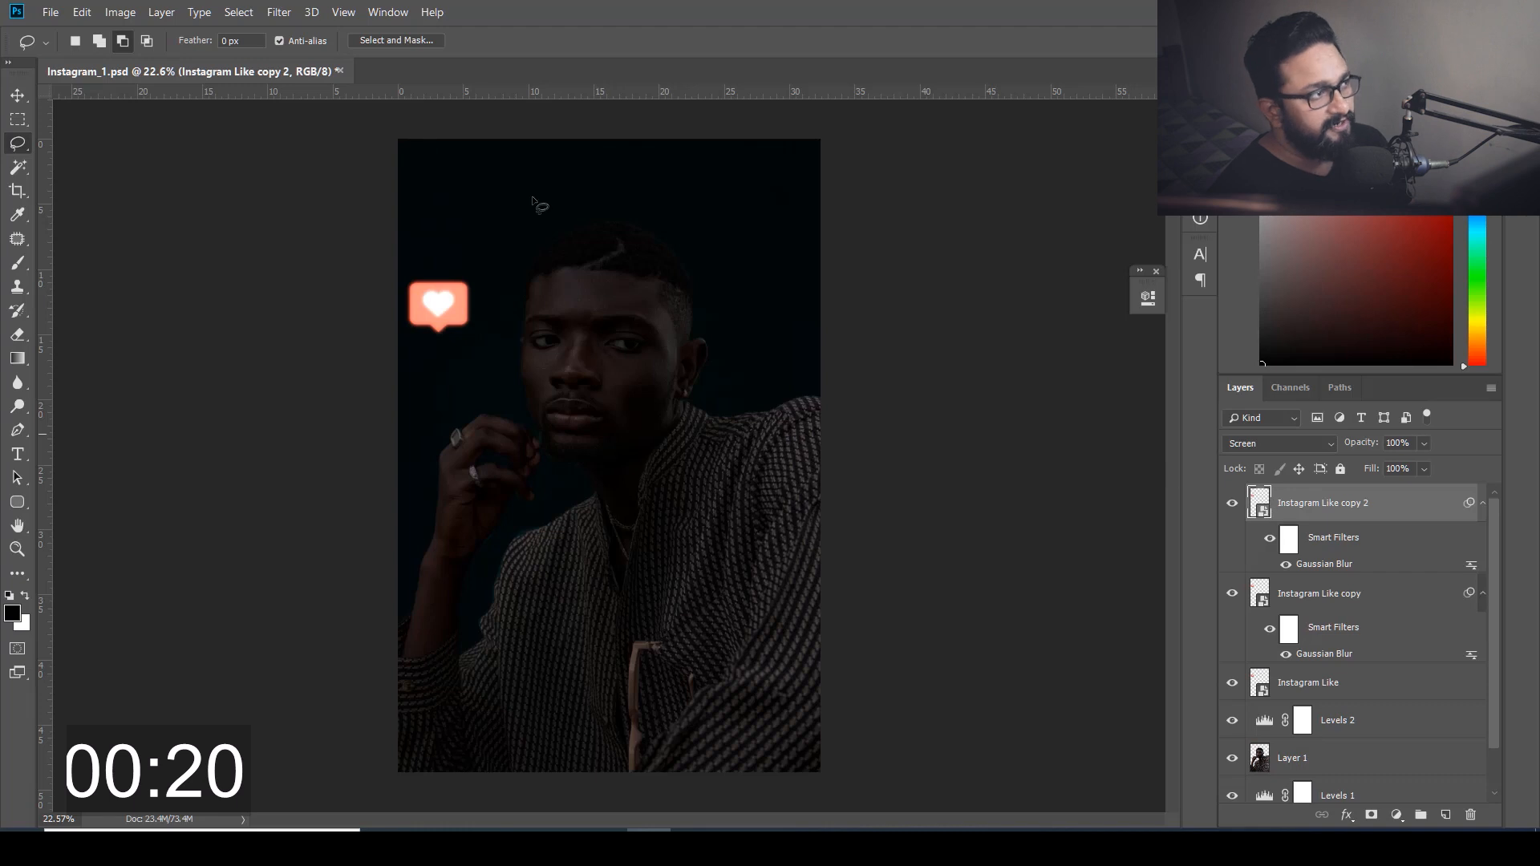
pyautogui.click(278, 12)
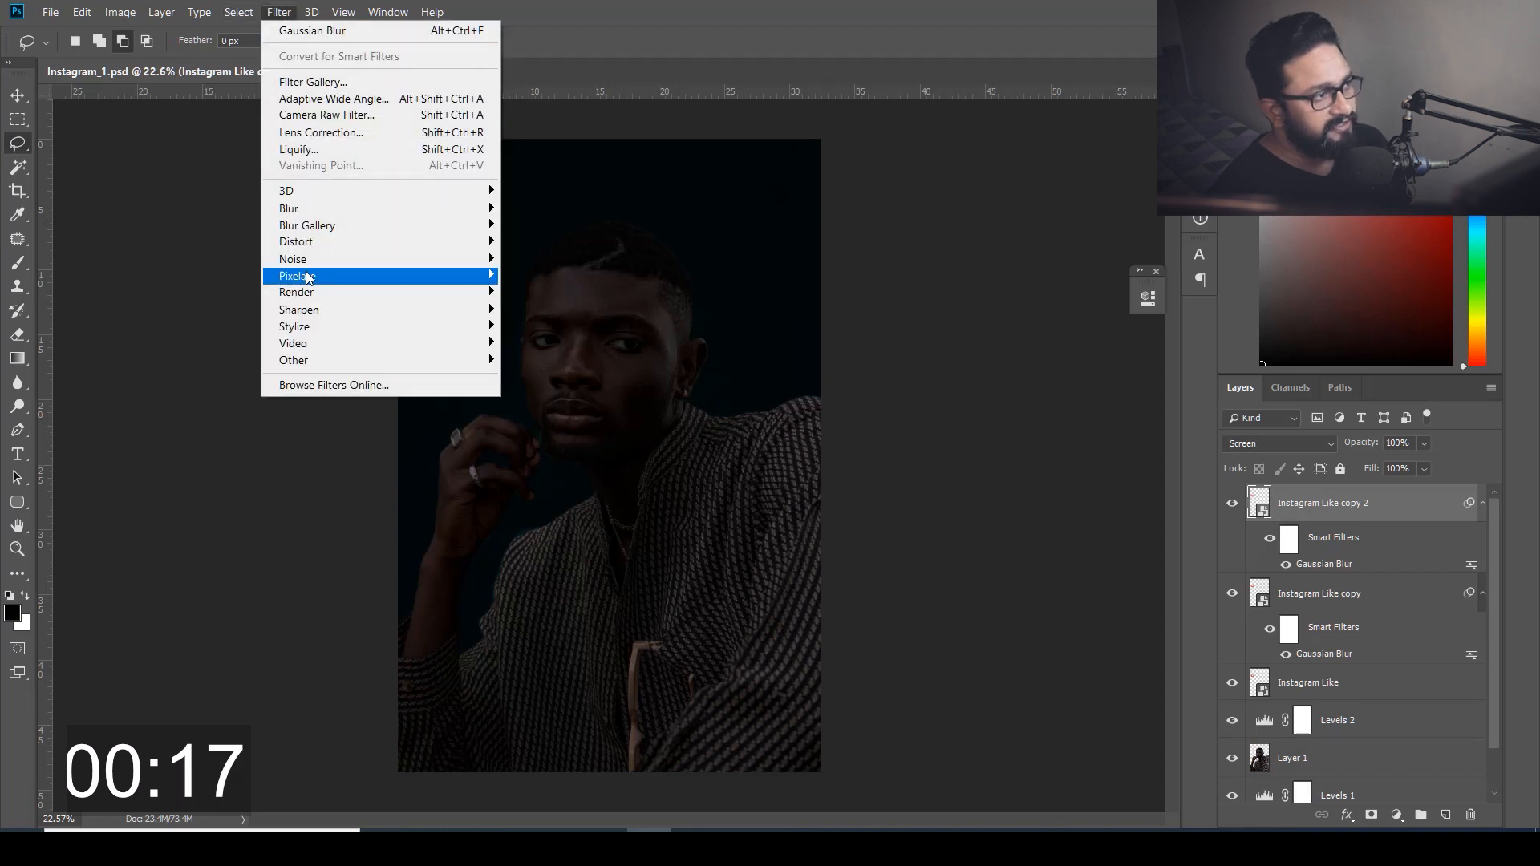
pyautogui.moveTo(303, 210)
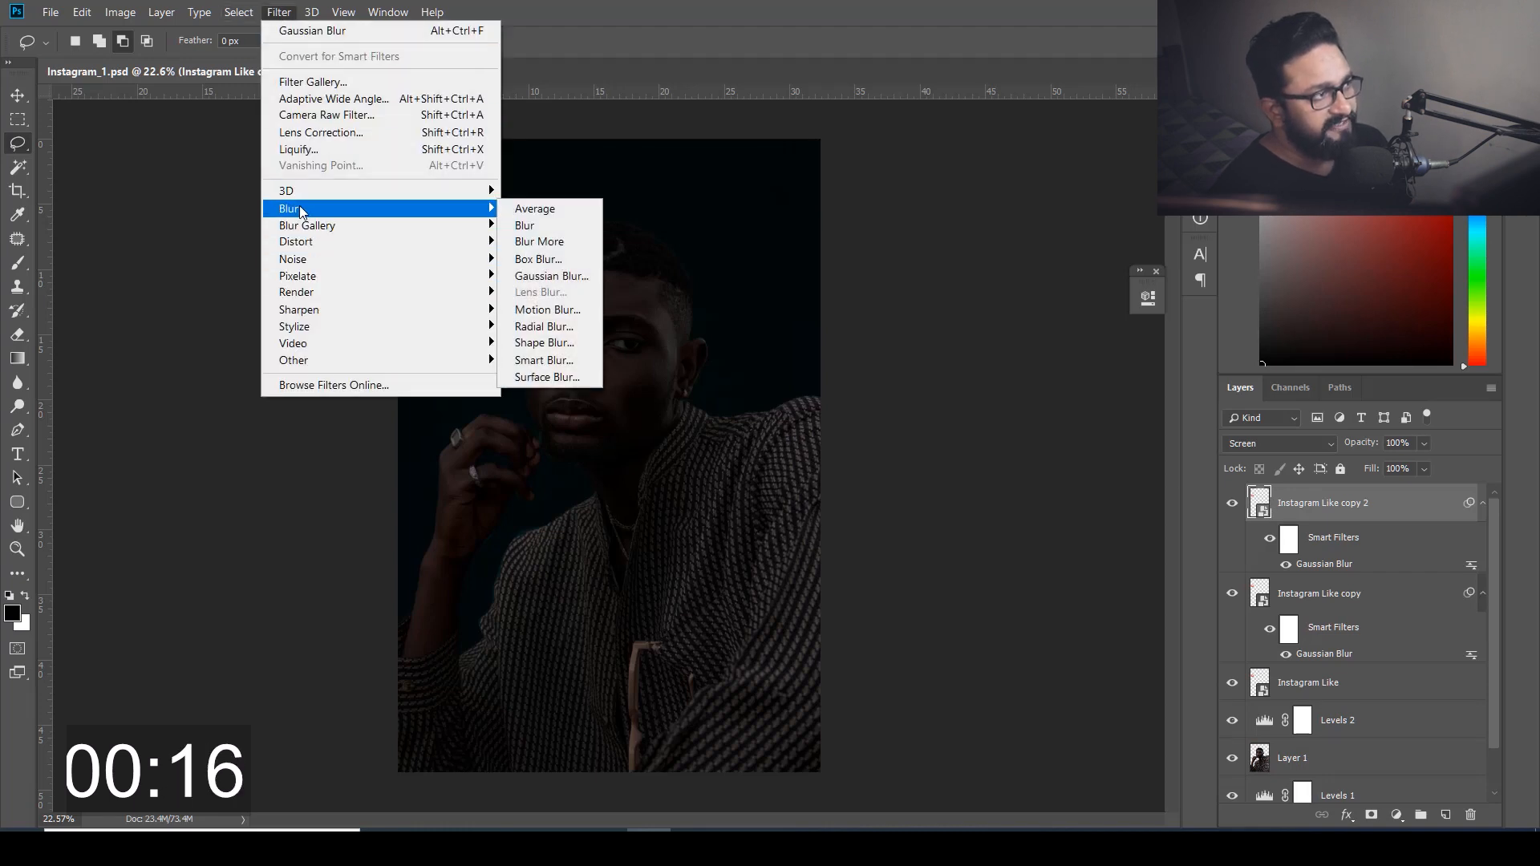
pyautogui.click(573, 277)
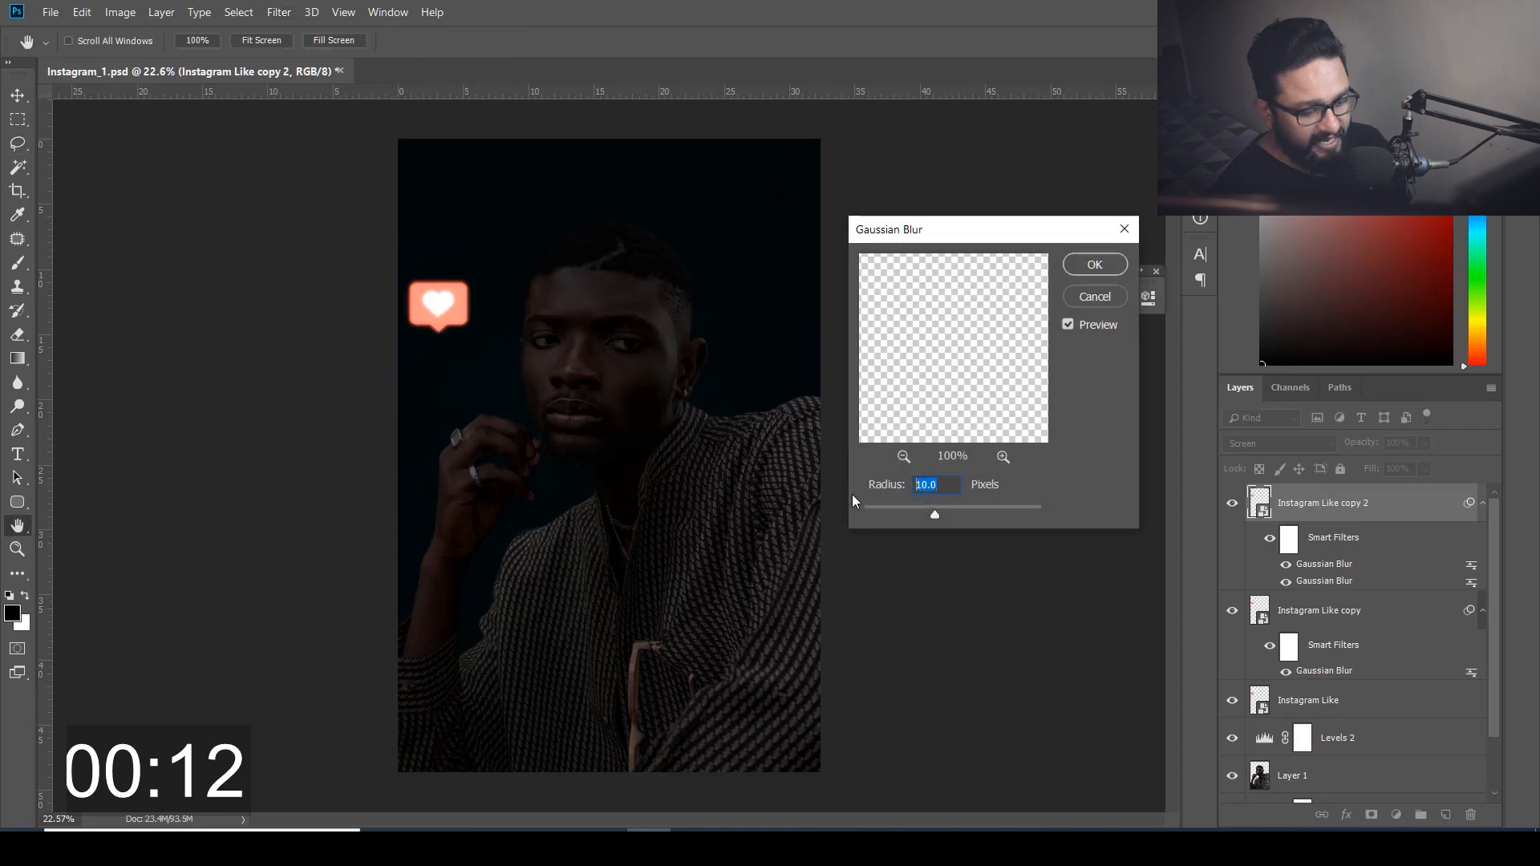
pyautogui.write('40')
pyautogui.press('Return')
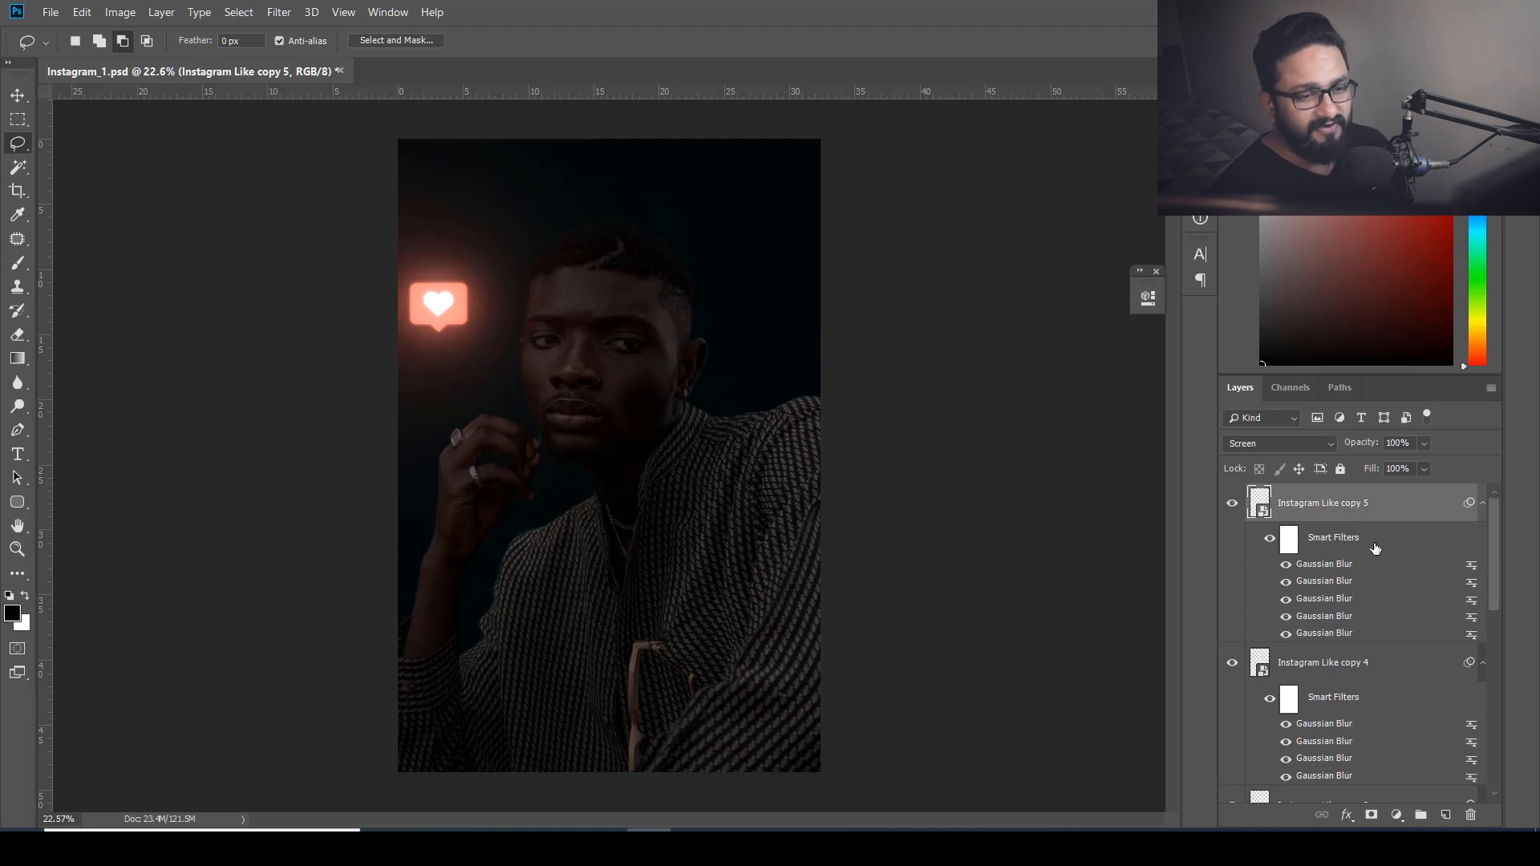
# Group the Instagram Like layer with all its blurred copies and rename the group Glow
pyautogui.scroll(-5, 1352, 650)
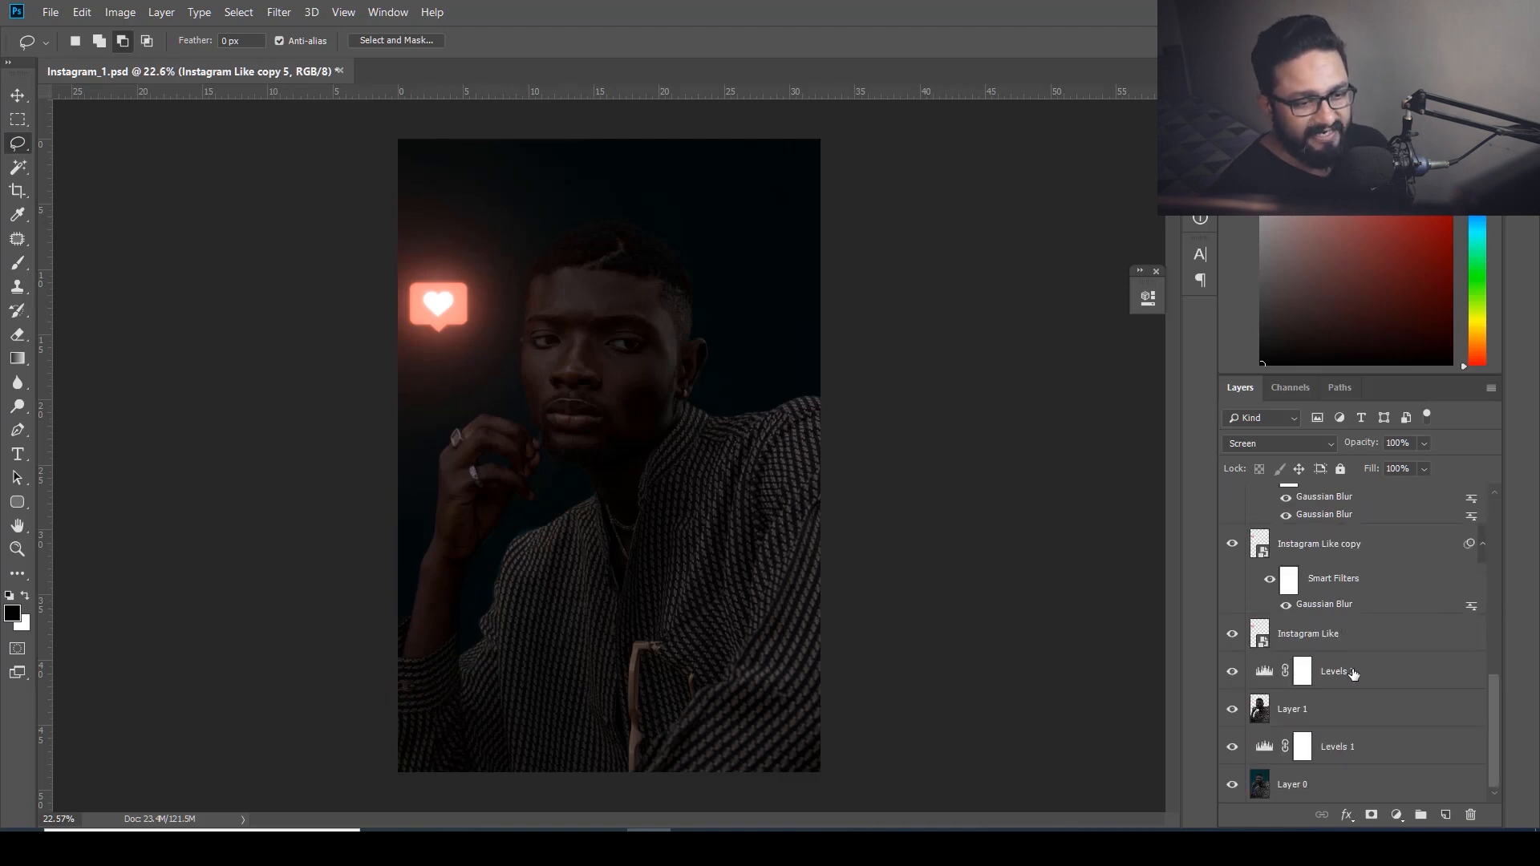
pyautogui.keyDown('shift'); pyautogui.click(1325, 635); pyautogui.keyUp('shift')
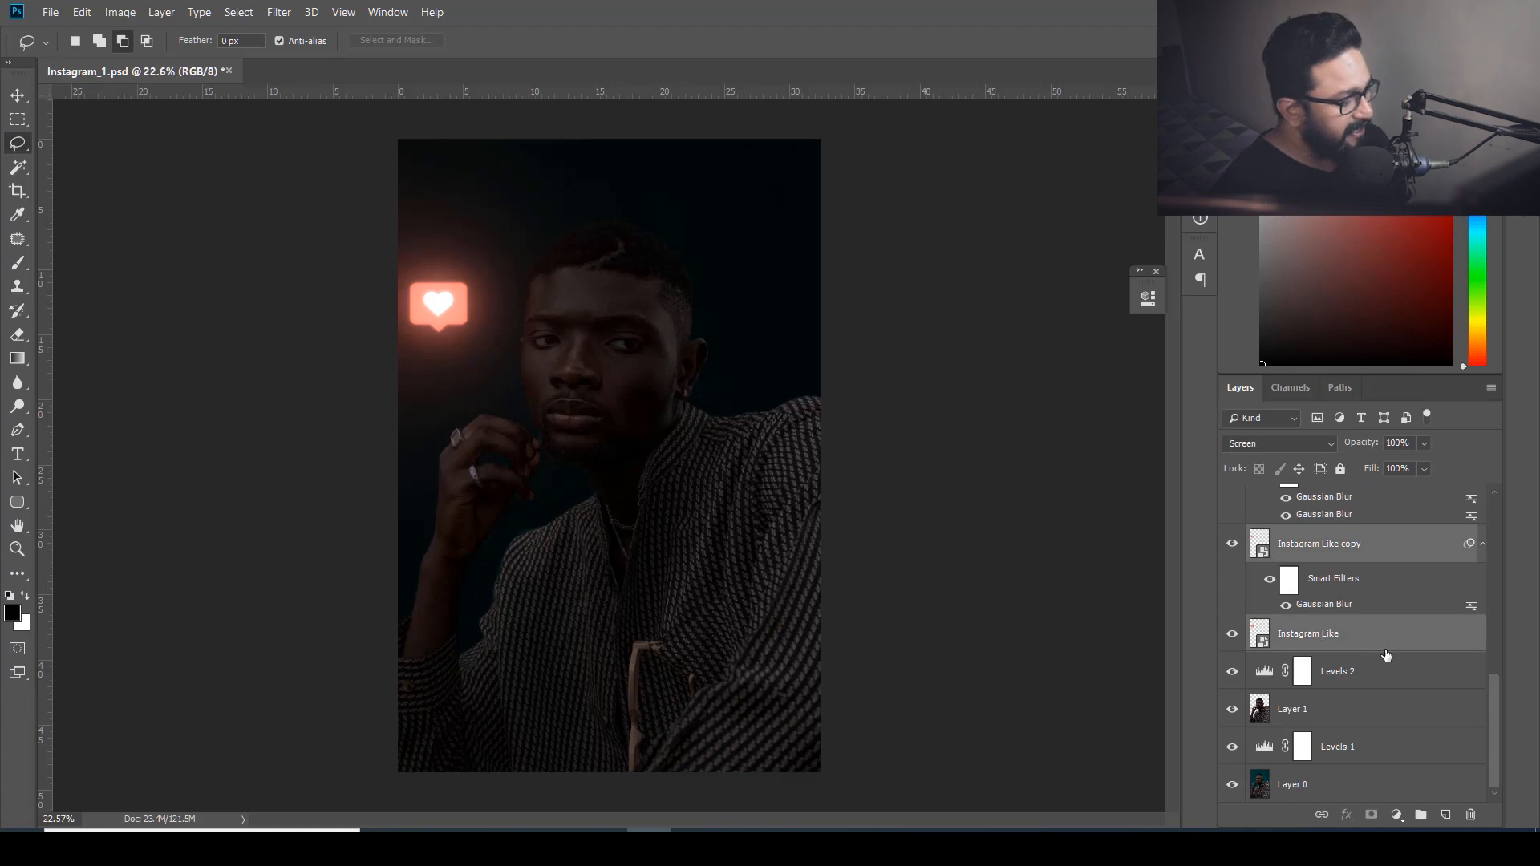
pyautogui.hotkey('ctrl', 'g')
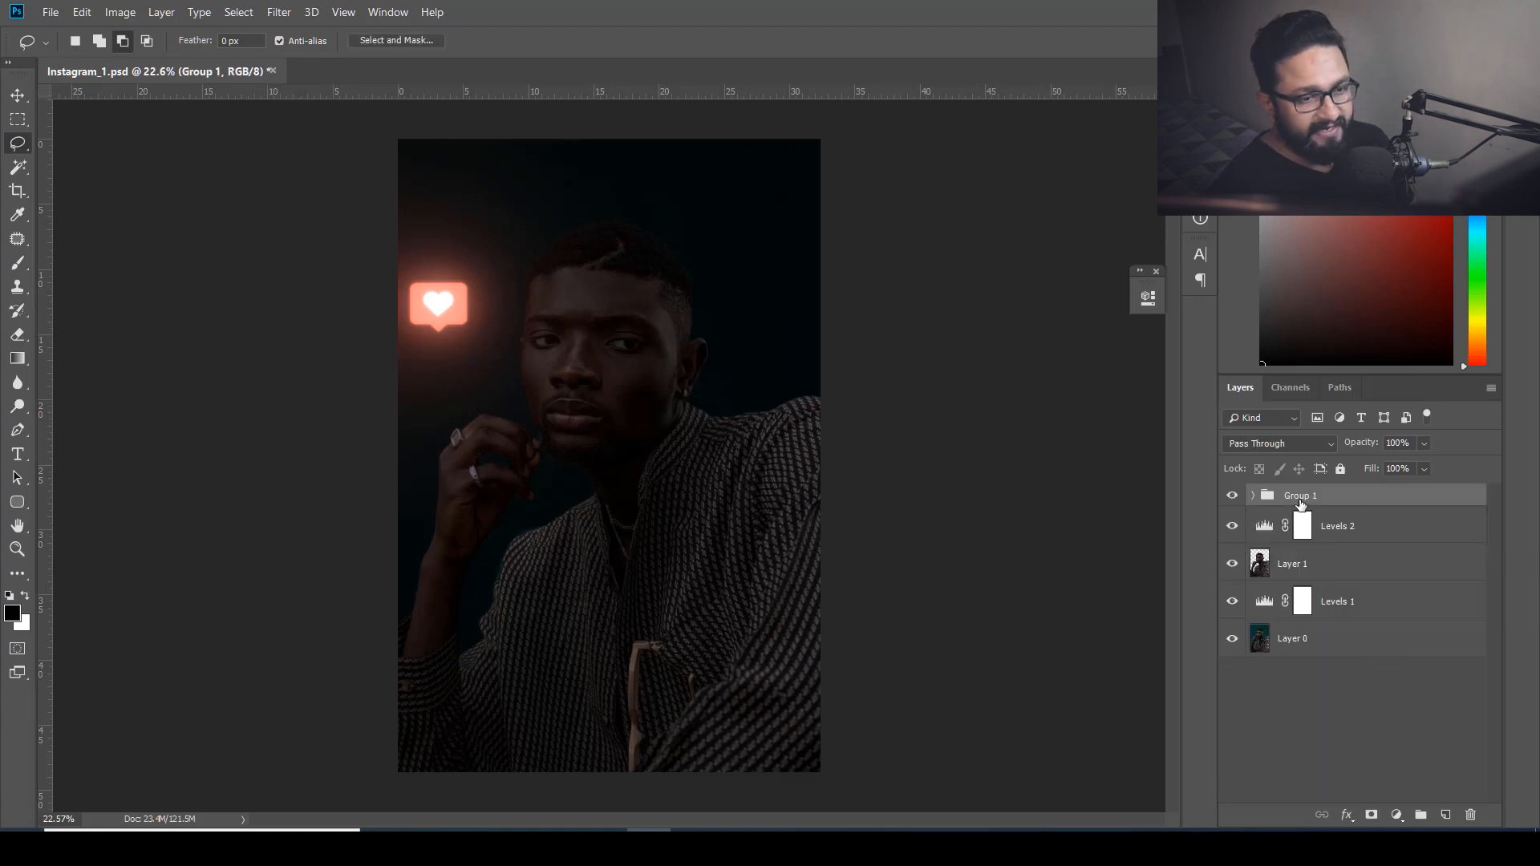
pyautogui.doubleClick(1299, 497)
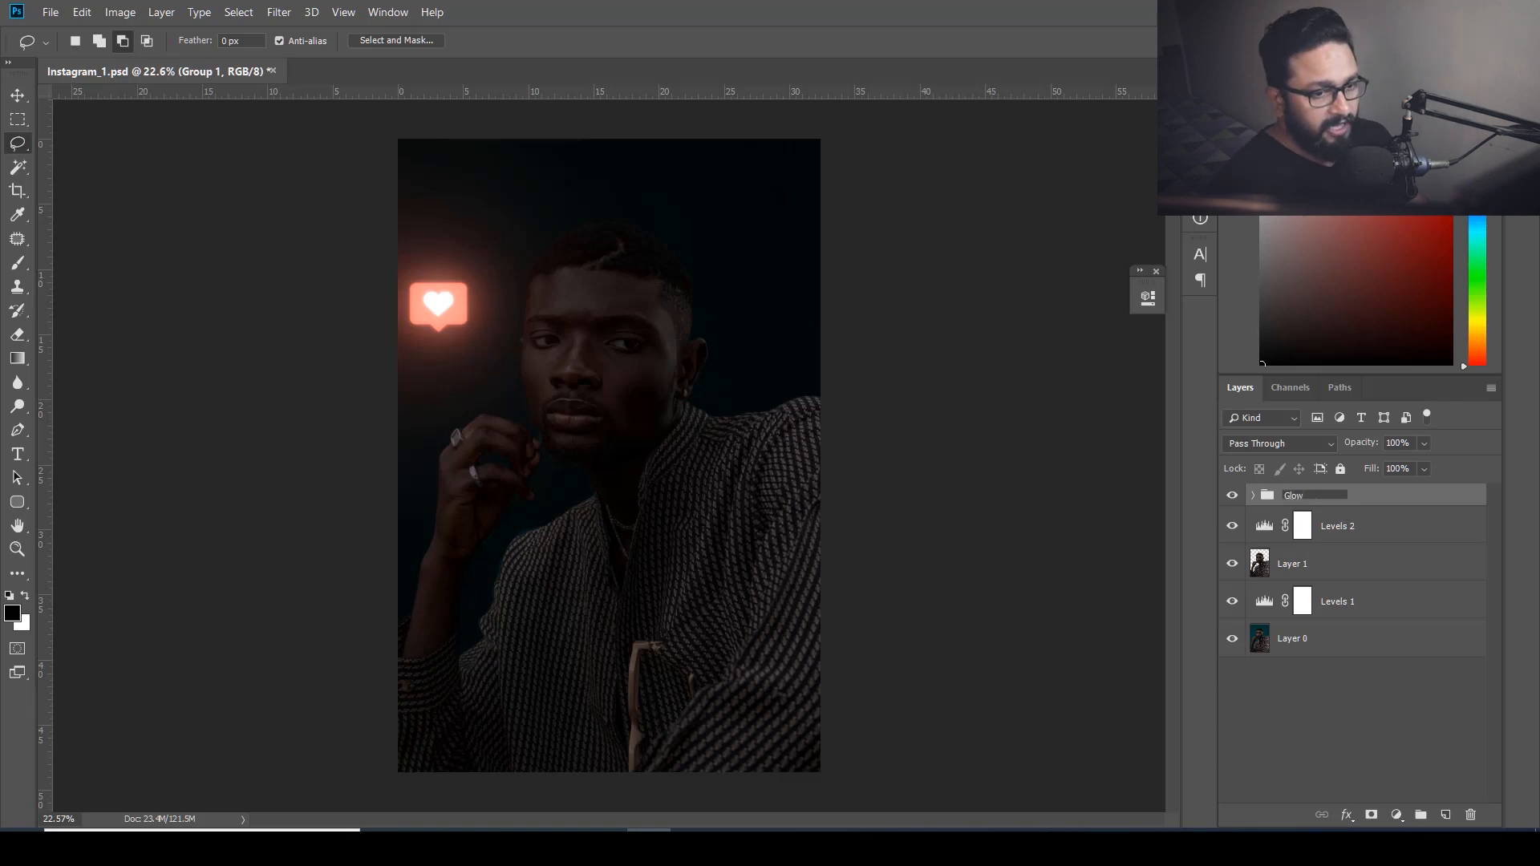
pyautogui.click(1314, 736)
# Select the Levels 2 mask, try painting over the icon-facing side of the face with a 400 px black brush, and undo the stroke
pyautogui.scroll(8, 537, 353)
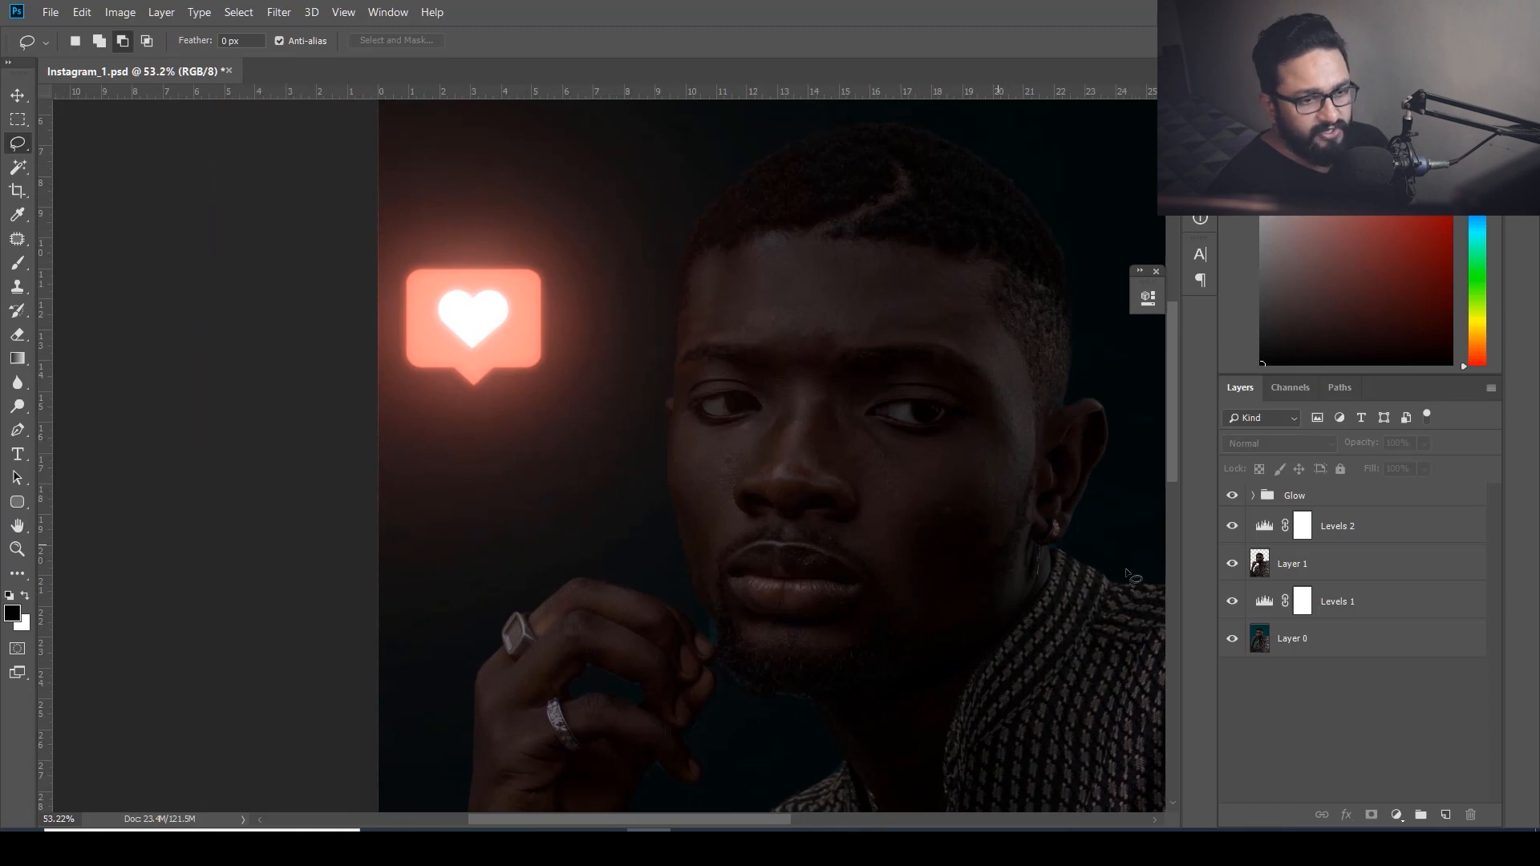
pyautogui.click(1302, 531)
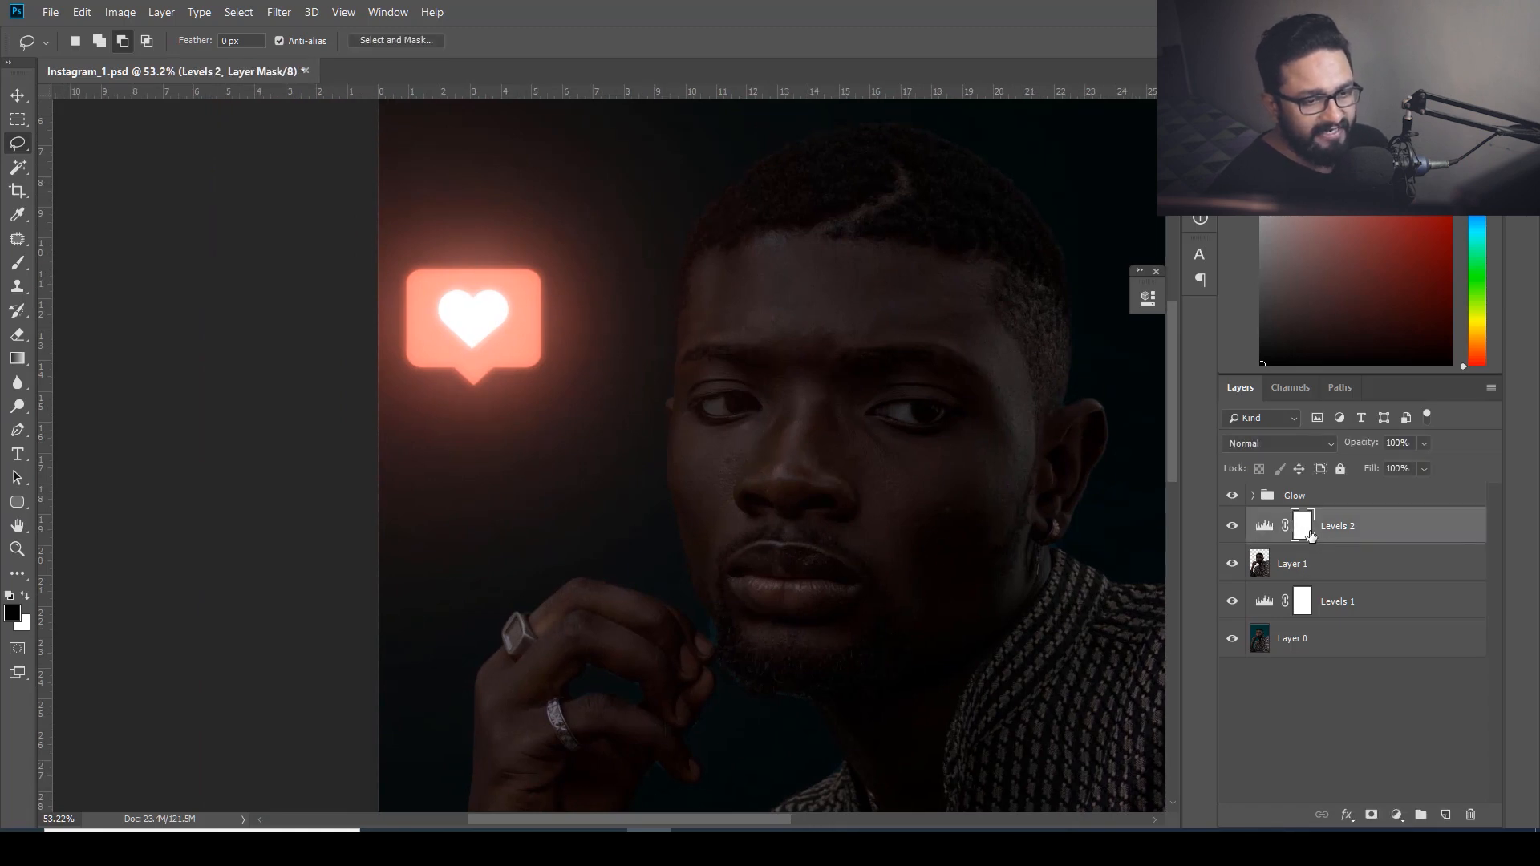
pyautogui.press('b')
pyautogui.press('[')
pyautogui.press('[')
pyautogui.press('[')
pyautogui.press('[')
pyautogui.press('[')
pyautogui.press('[')
pyautogui.press('[')
pyautogui.press('[')
pyautogui.press('[')
pyautogui.press('[')
pyautogui.press('[')
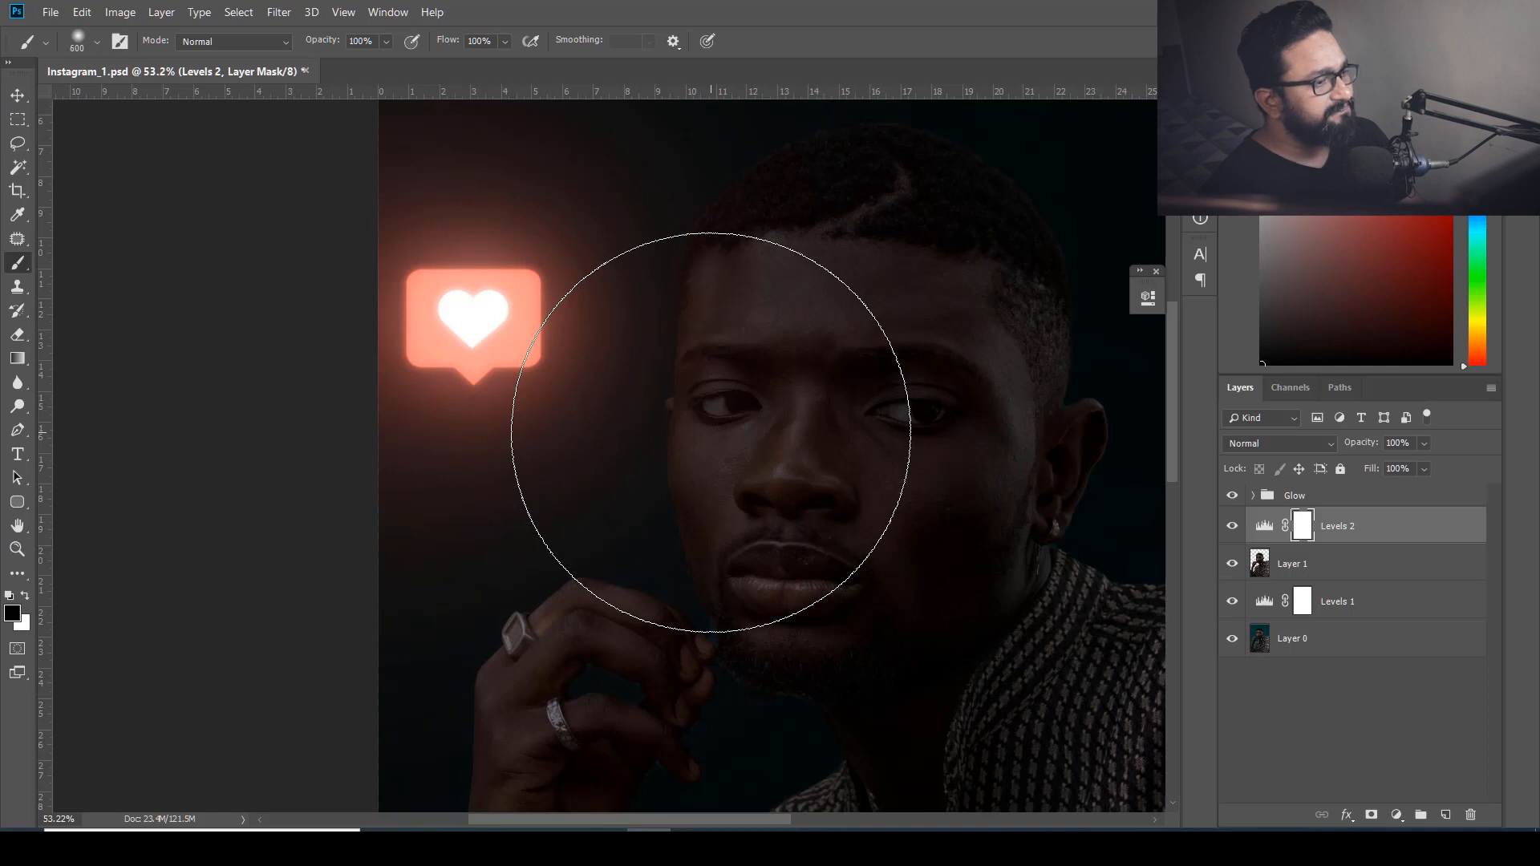
pyautogui.press('[')
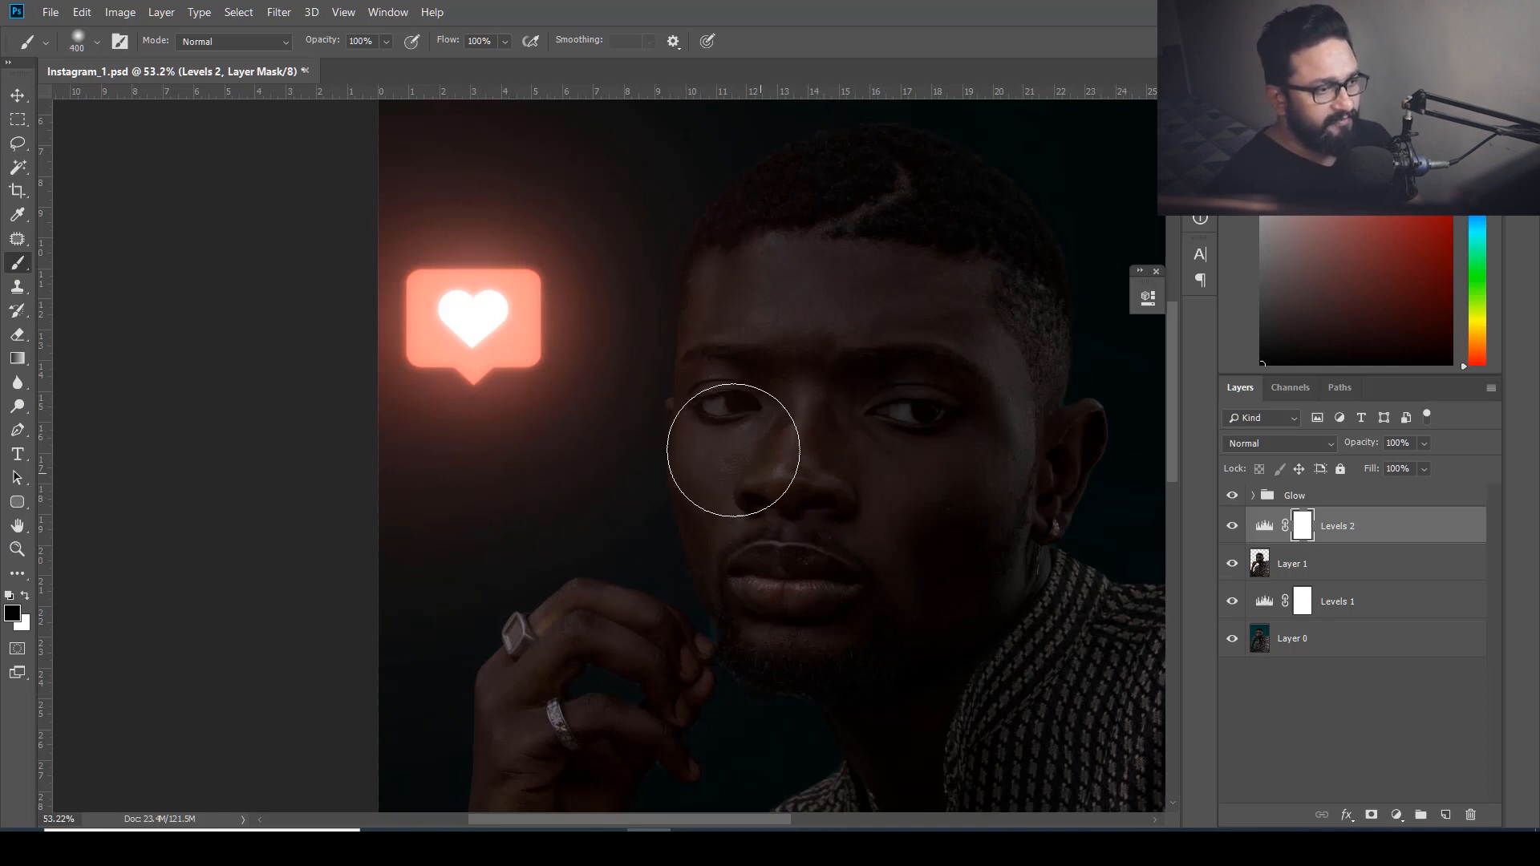
pyautogui.moveTo(709, 347)
pyautogui.mouseDown()
pyautogui.moveTo(693, 467)
pyautogui.moveTo(721, 361)
pyautogui.moveTo(652, 618)
pyautogui.moveTo(662, 636)
pyautogui.mouseUp()
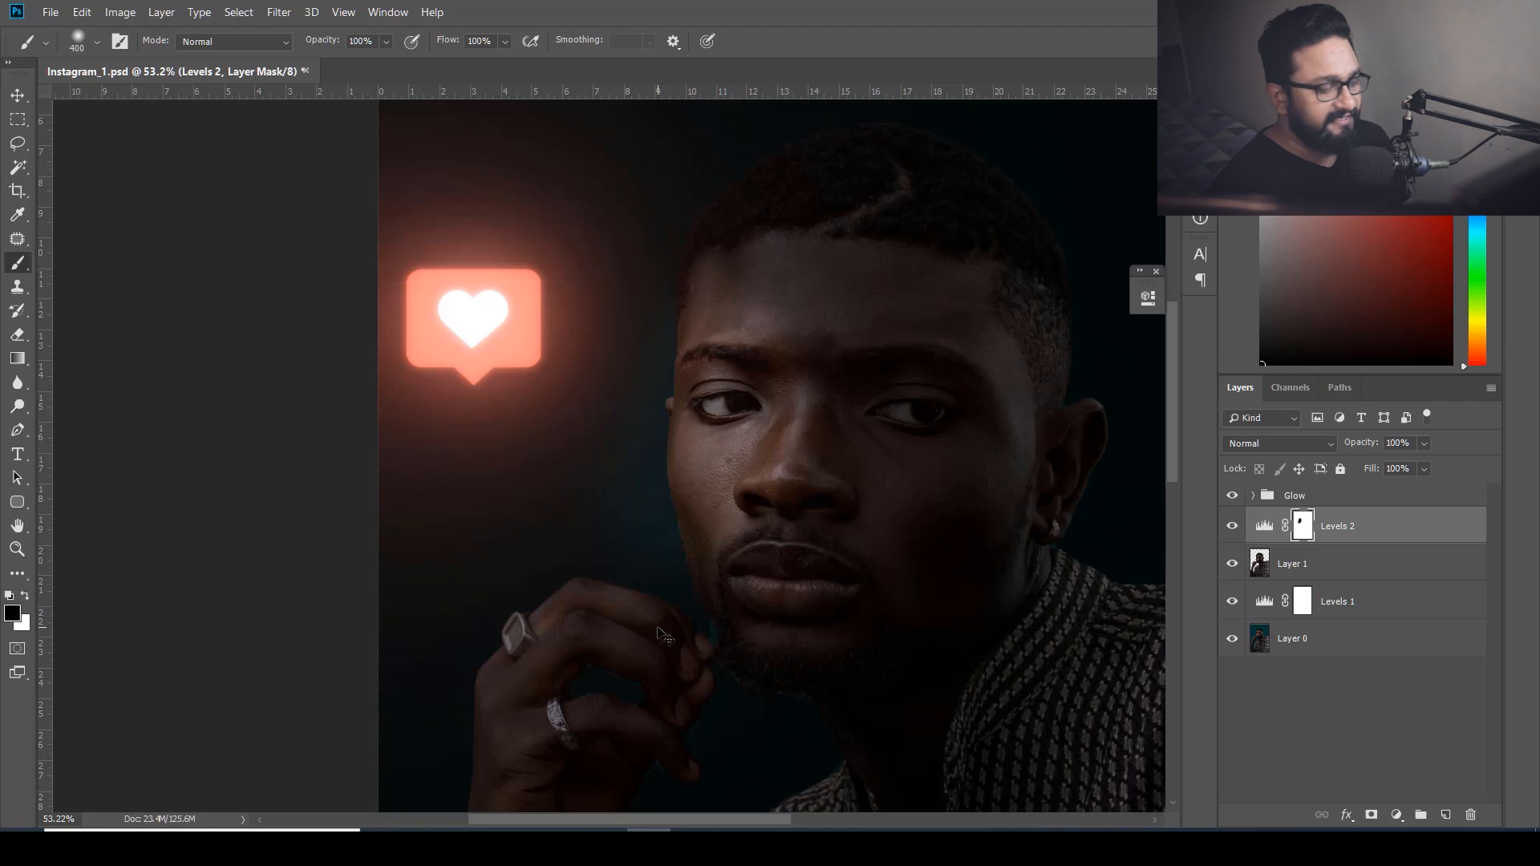
pyautogui.hotkey('ctrl', 'z')
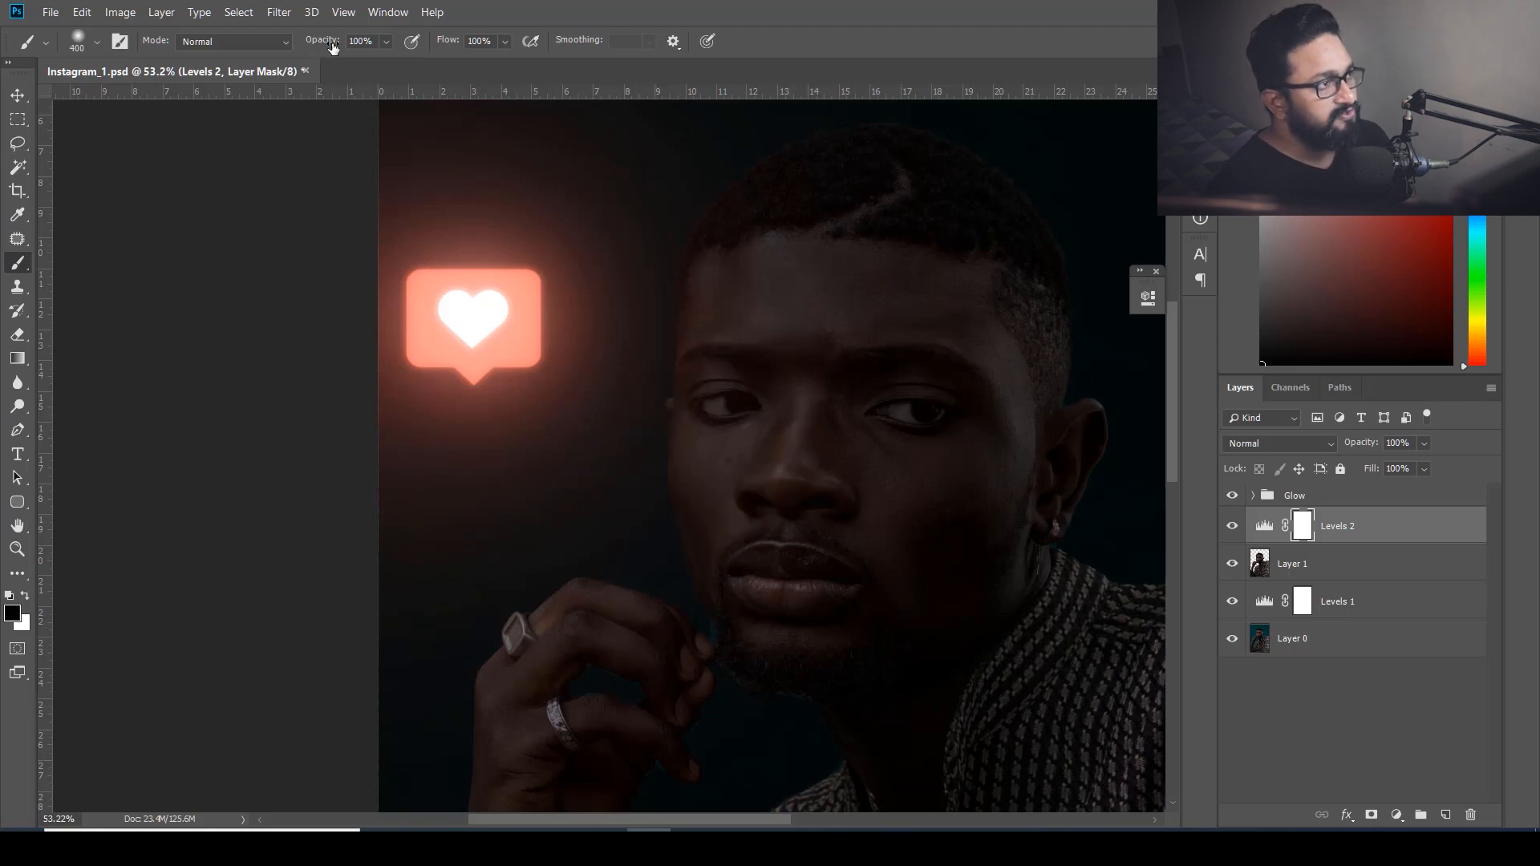
# Set the brush opacity and flow to 44% and paint black on the Levels 2 mask over the icon-facing side of the face
pyautogui.moveTo(316, 46); pyautogui.dragTo(264, 42)
pyautogui.moveTo(436, 43)
pyautogui.mouseDown()
pyautogui.moveTo(385, 44)
pyautogui.moveTo(450, 42)
pyautogui.mouseUp()
pyautogui.moveTo(697, 440)
pyautogui.mouseDown()
pyautogui.moveTo(782, 216)
pyautogui.moveTo(705, 348)
pyautogui.moveTo(739, 368)
pyautogui.moveTo(733, 421)
pyautogui.moveTo(685, 509)
pyautogui.moveTo(691, 593)
pyautogui.moveTo(719, 506)
pyautogui.moveTo(697, 511)
pyautogui.moveTo(751, 377)
pyautogui.moveTo(732, 409)
pyautogui.mouseUp()
pyautogui.moveTo(699, 533)
pyautogui.mouseDown()
pyautogui.moveTo(811, 440)
pyautogui.moveTo(756, 310)
pyautogui.moveTo(772, 343)
pyautogui.mouseUp()
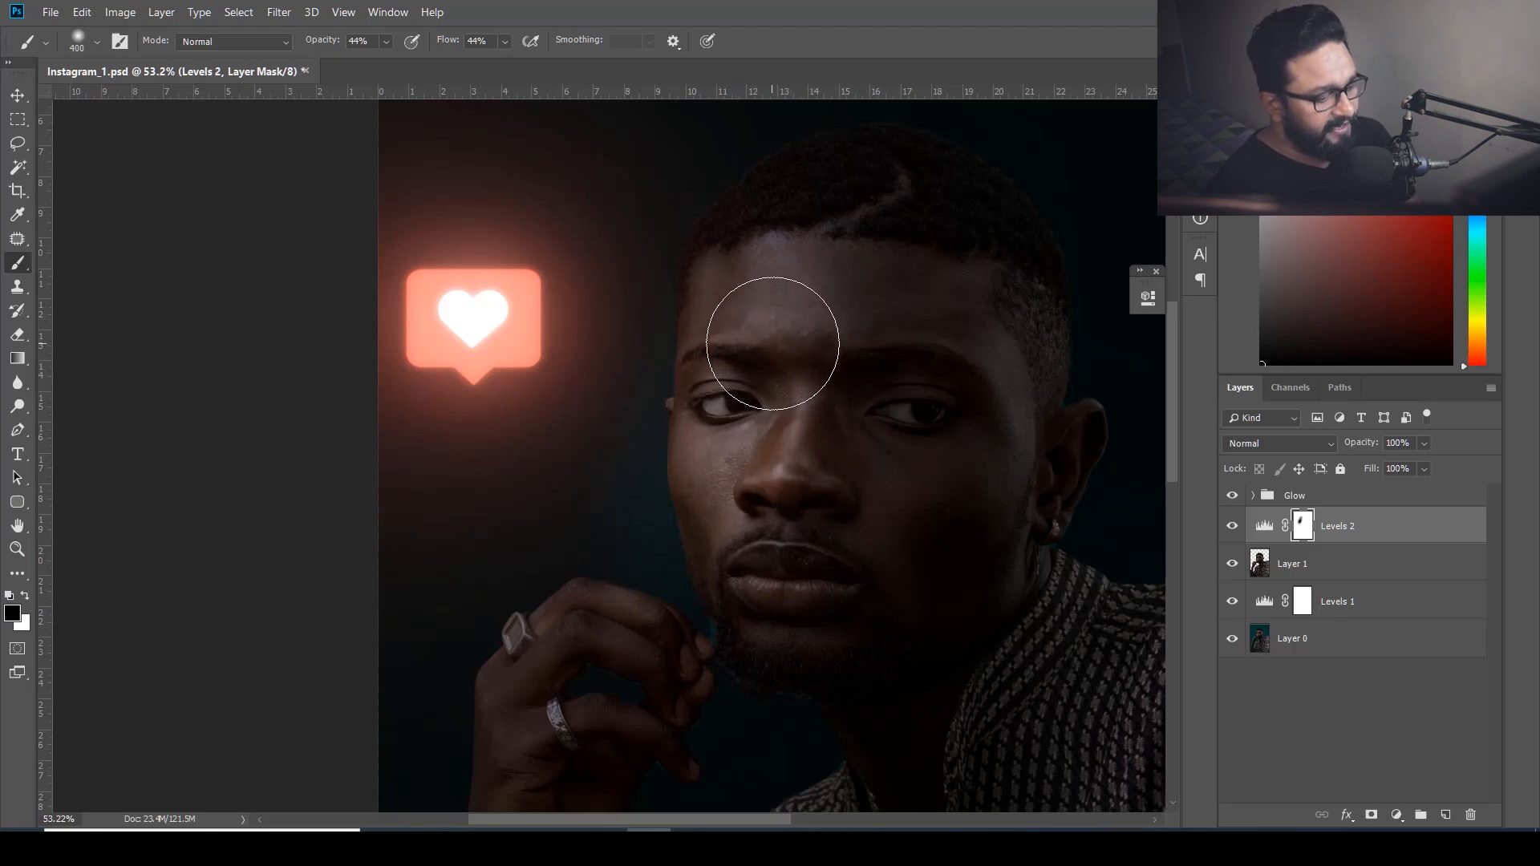
# Raise the brush opacity to 67% and paint the nose and lips on the Levels 2 mask, reducing the brush size to 175 and 100 px
pyautogui.press('[')
pyautogui.press('[')
pyautogui.press('[')
pyautogui.press('[')
pyautogui.moveTo(318, 45); pyautogui.dragTo(331, 46)
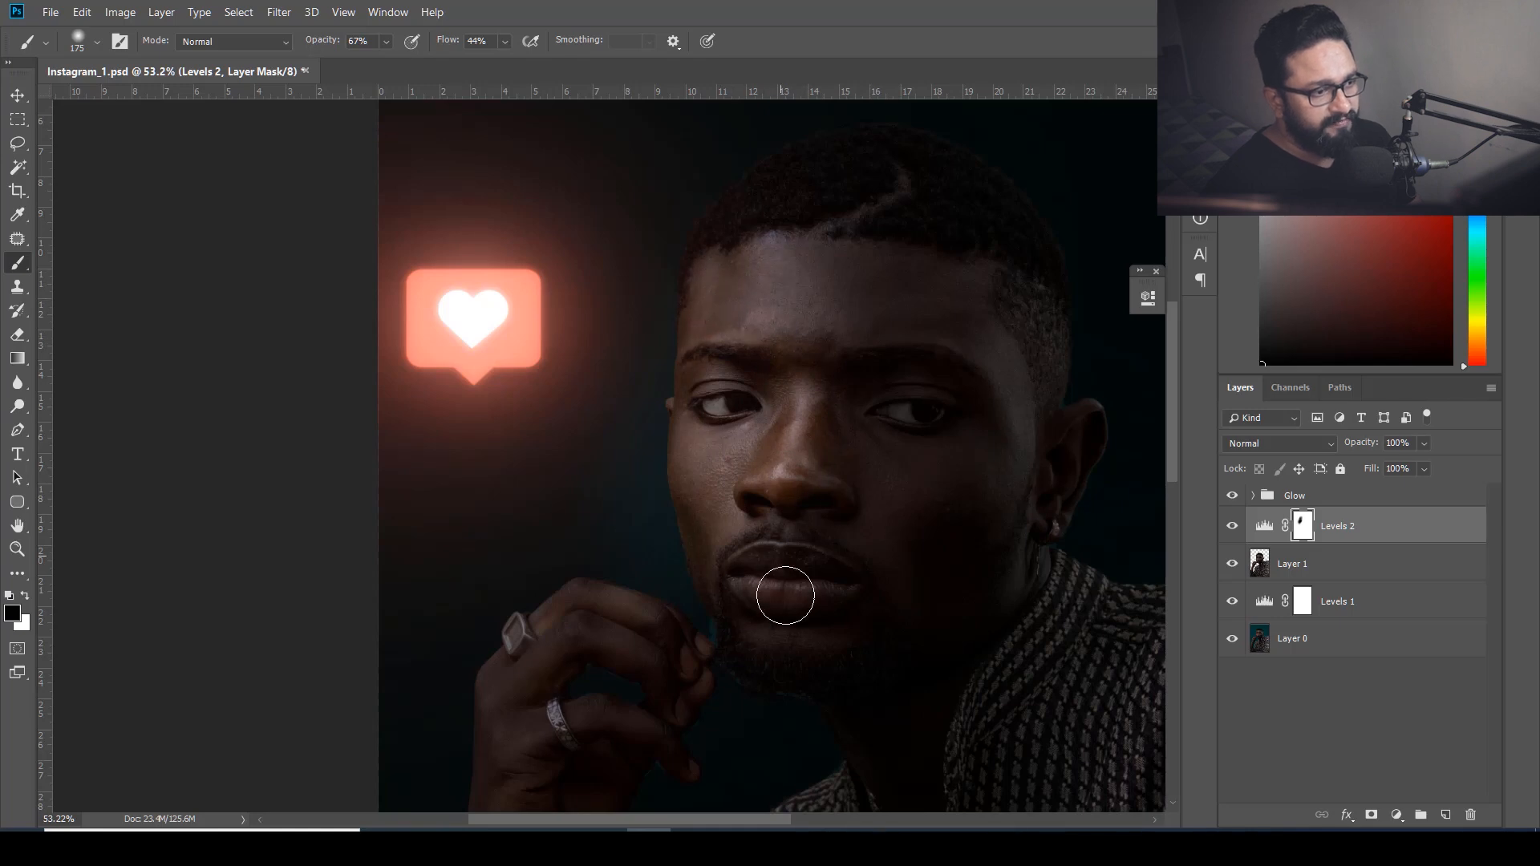
pyautogui.keyDown('alt'); pyautogui.scroll(3, 785, 609); pyautogui.keyUp('alt')
pyautogui.keyDown('alt'); pyautogui.scroll(4, 786, 617); pyautogui.keyUp('alt')
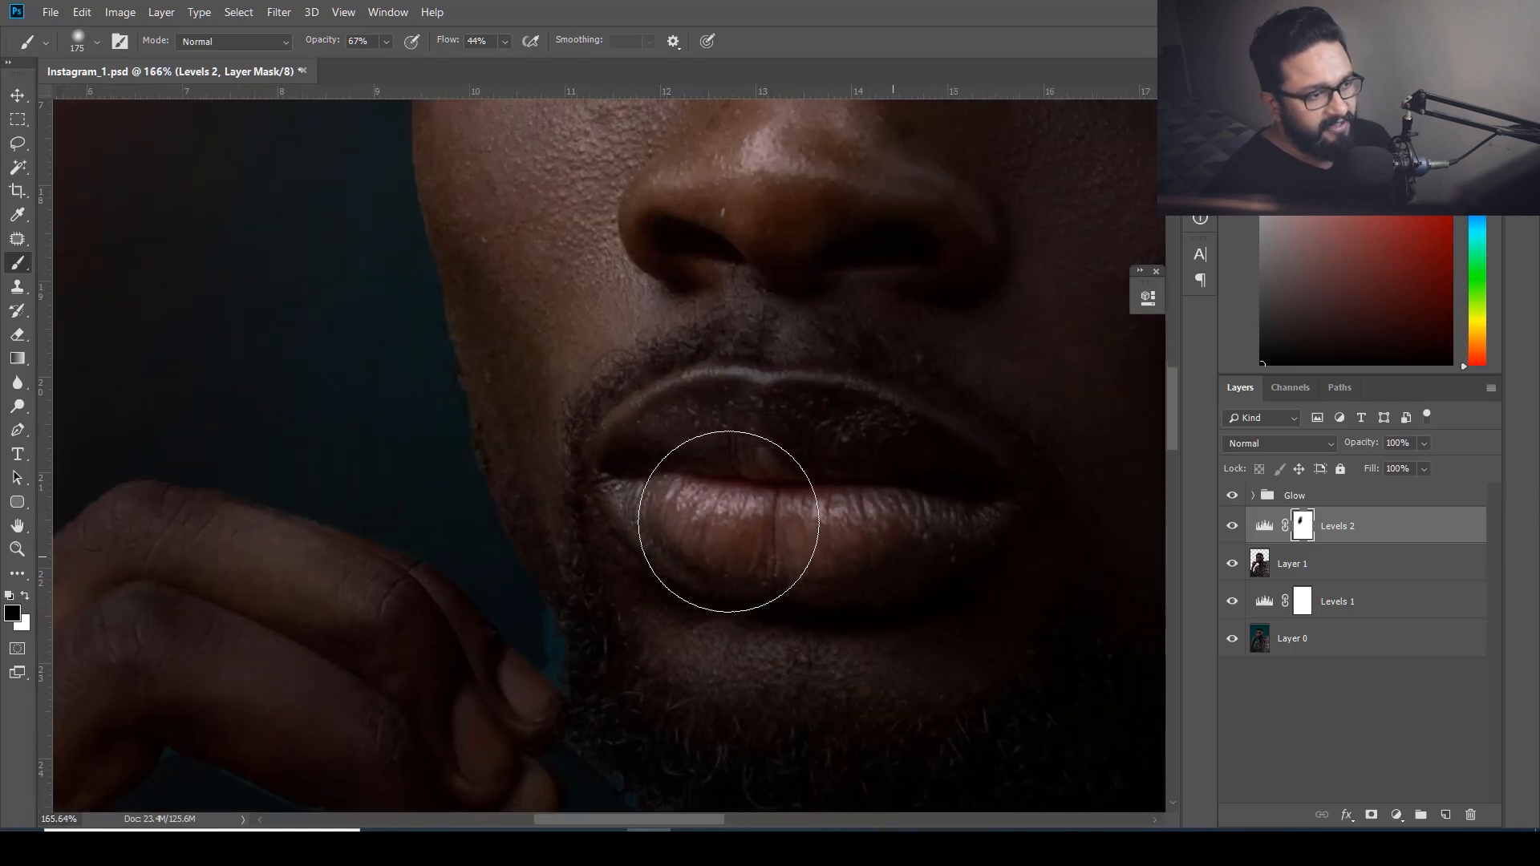
pyautogui.press('[')
pyautogui.press('[')
pyautogui.press('[')
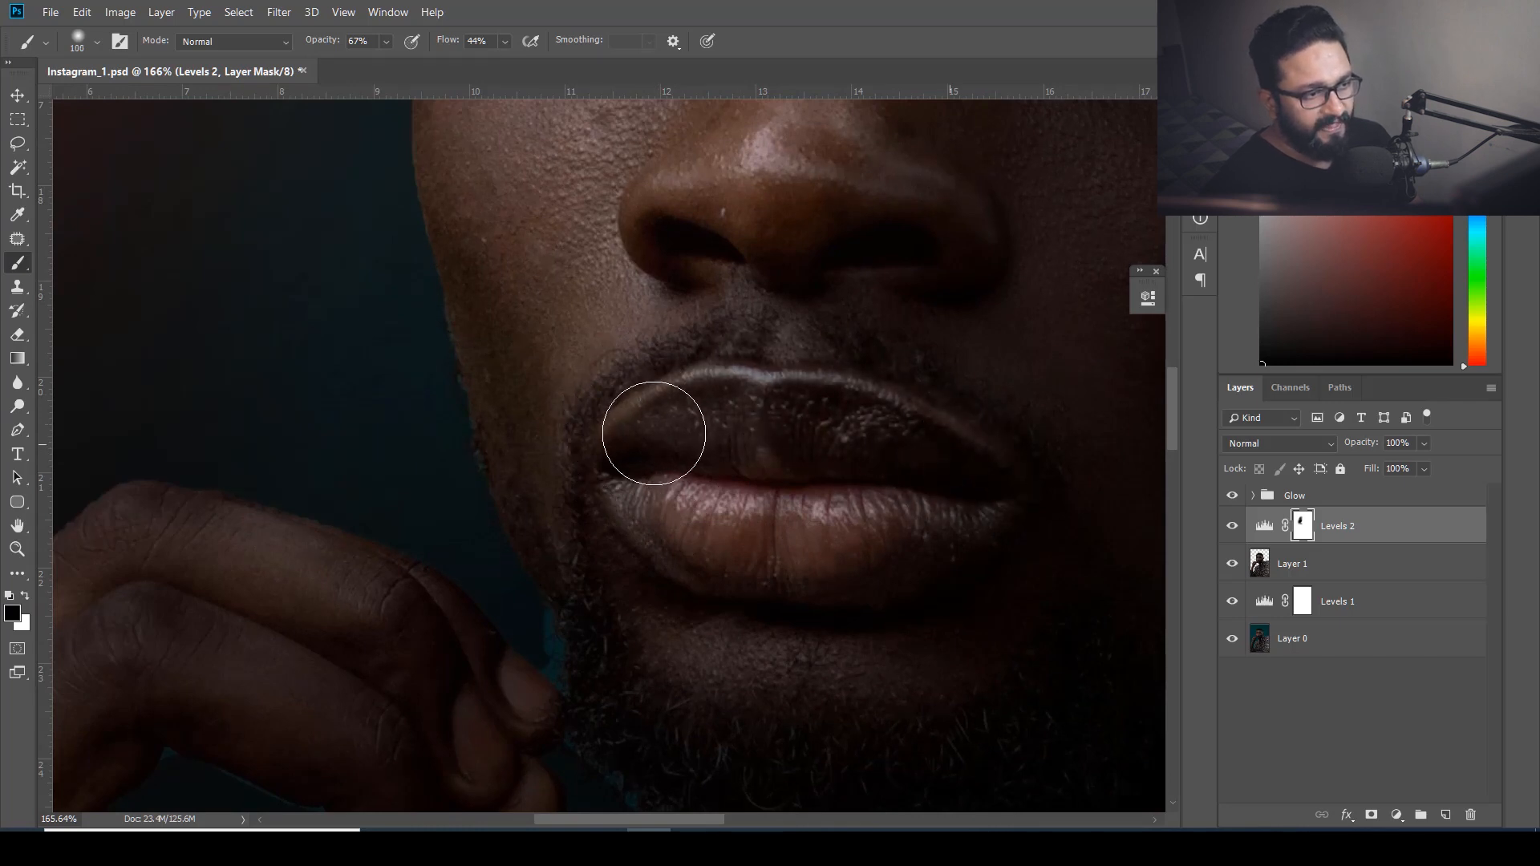
# Paint black on the Levels 2 mask over the raised hand and its fingers with the 100 px brush
pyautogui.keyDown('alt'); pyautogui.scroll(-3, 813, 568); pyautogui.keyUp('alt')
pyautogui.keyDown('alt'); pyautogui.scroll(1, 622, 636); pyautogui.keyUp('alt')
pyautogui.moveTo(471, 591); pyautogui.dragTo(887, 519)
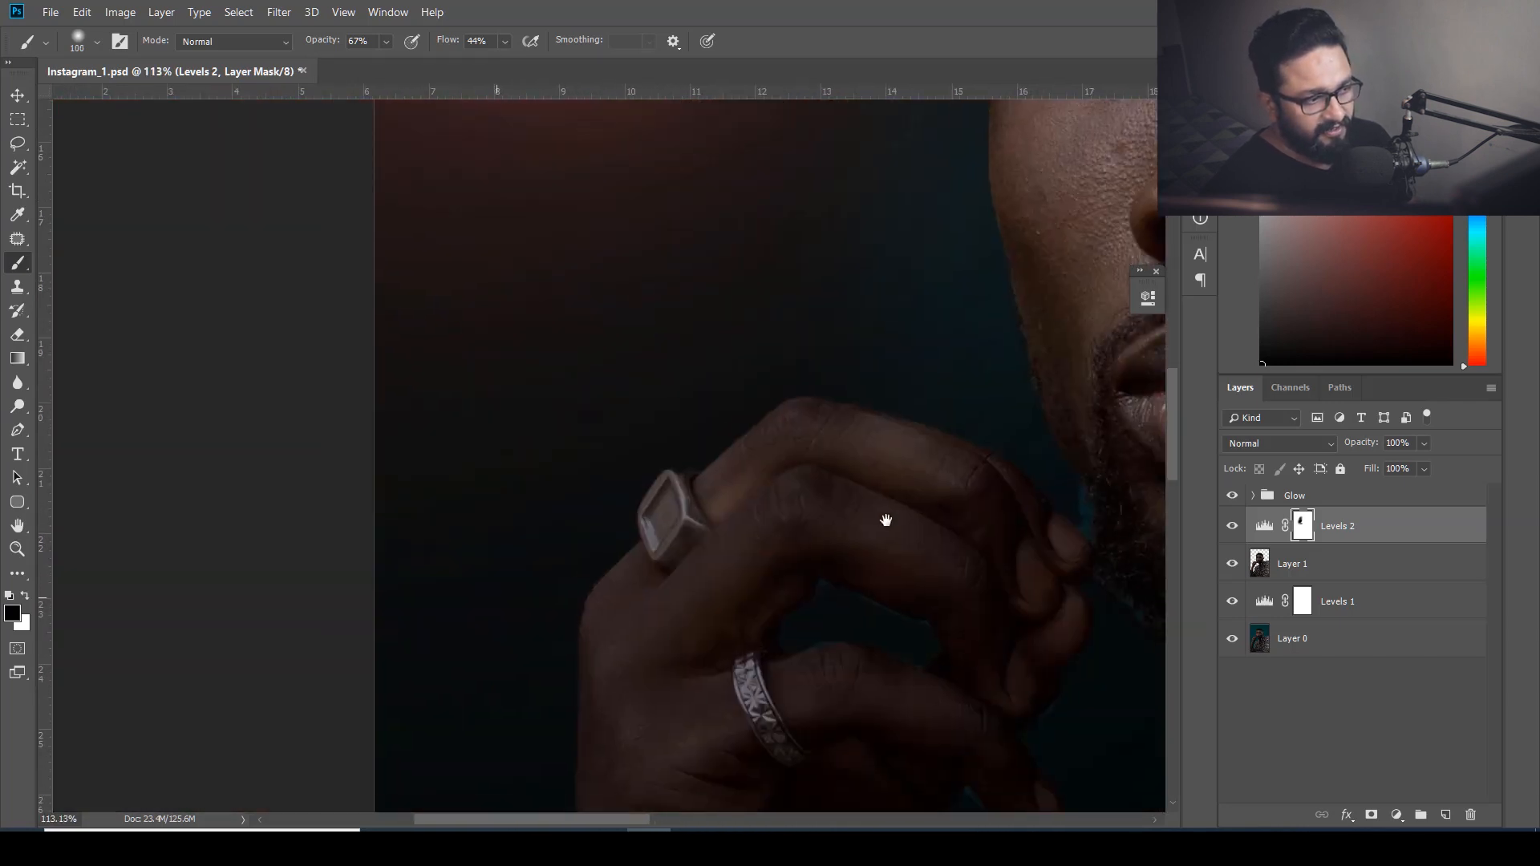
pyautogui.moveTo(633, 604); pyautogui.dragTo(743, 543)
pyautogui.moveTo(684, 478)
pyautogui.mouseDown()
pyautogui.moveTo(778, 427)
pyautogui.moveTo(963, 503)
pyautogui.moveTo(917, 457)
pyautogui.moveTo(966, 510)
pyautogui.moveTo(781, 485)
pyautogui.moveTo(617, 616)
pyautogui.moveTo(807, 569)
pyautogui.moveTo(761, 505)
pyautogui.moveTo(860, 547)
pyautogui.moveTo(807, 528)
pyautogui.moveTo(822, 445)
pyautogui.mouseUp()
pyautogui.hotkey('ctrl', '0')
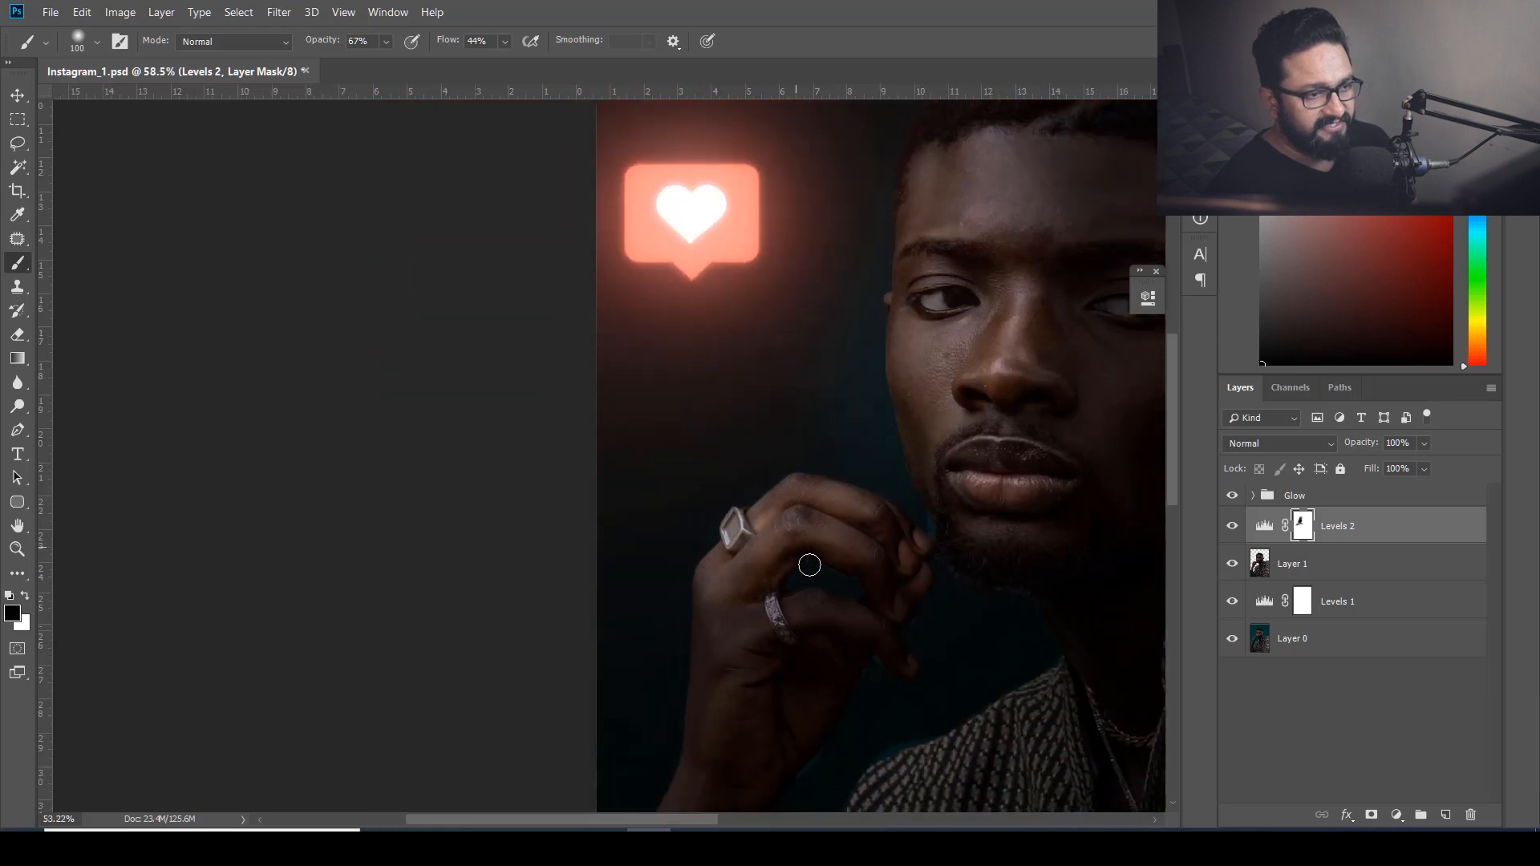
# Add a Hue/Saturation adjustment above Levels 2 with Colorize on, hue 3 and saturation 27
pyautogui.scroll(5, 791, 534)
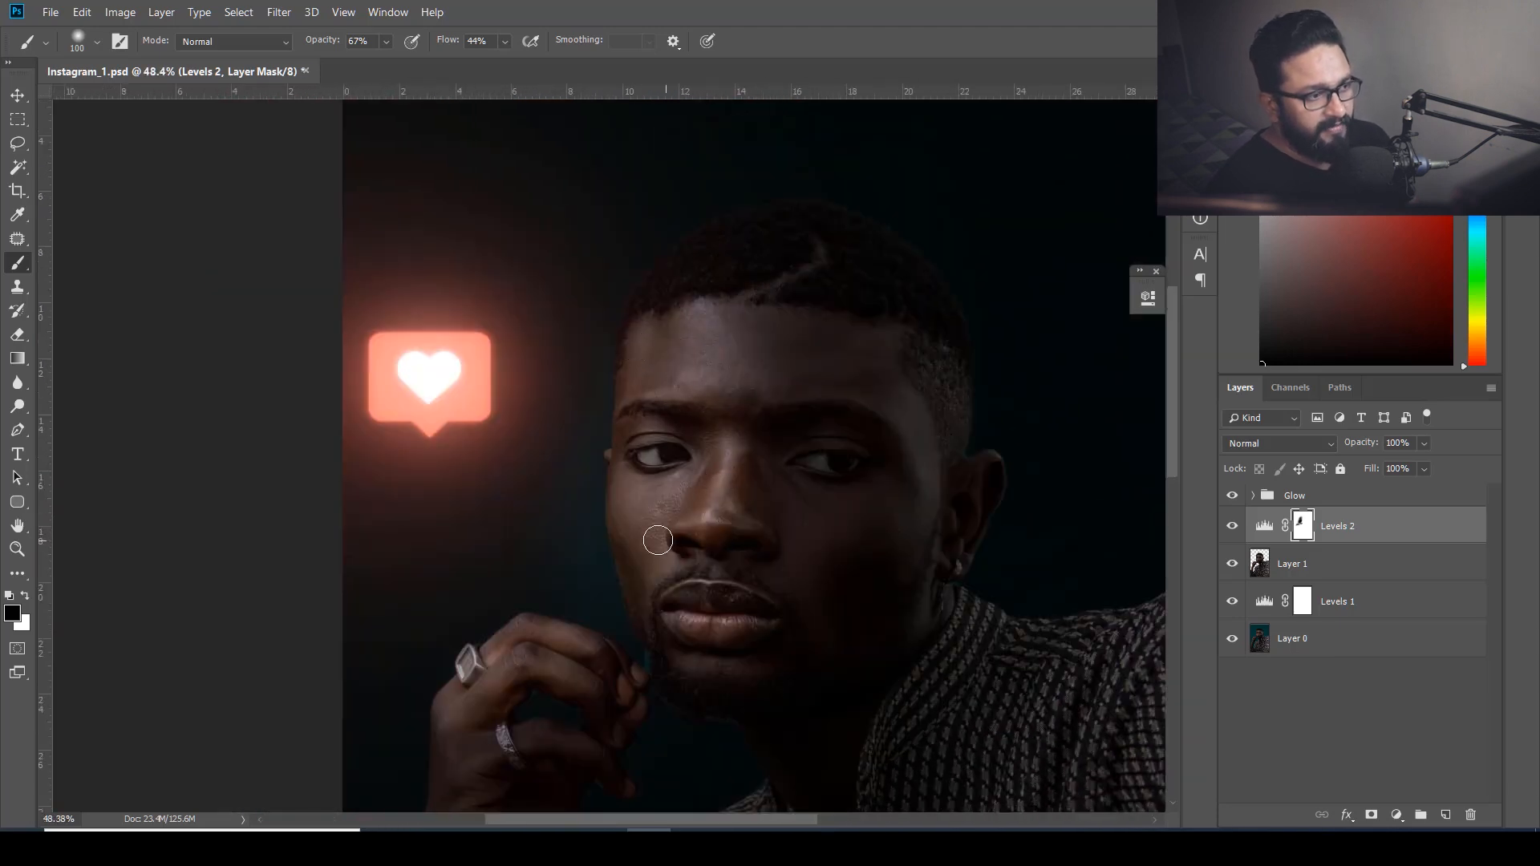
pyautogui.scroll(-2, 614, 536)
pyautogui.click(1263, 526)
pyautogui.click(1399, 819)
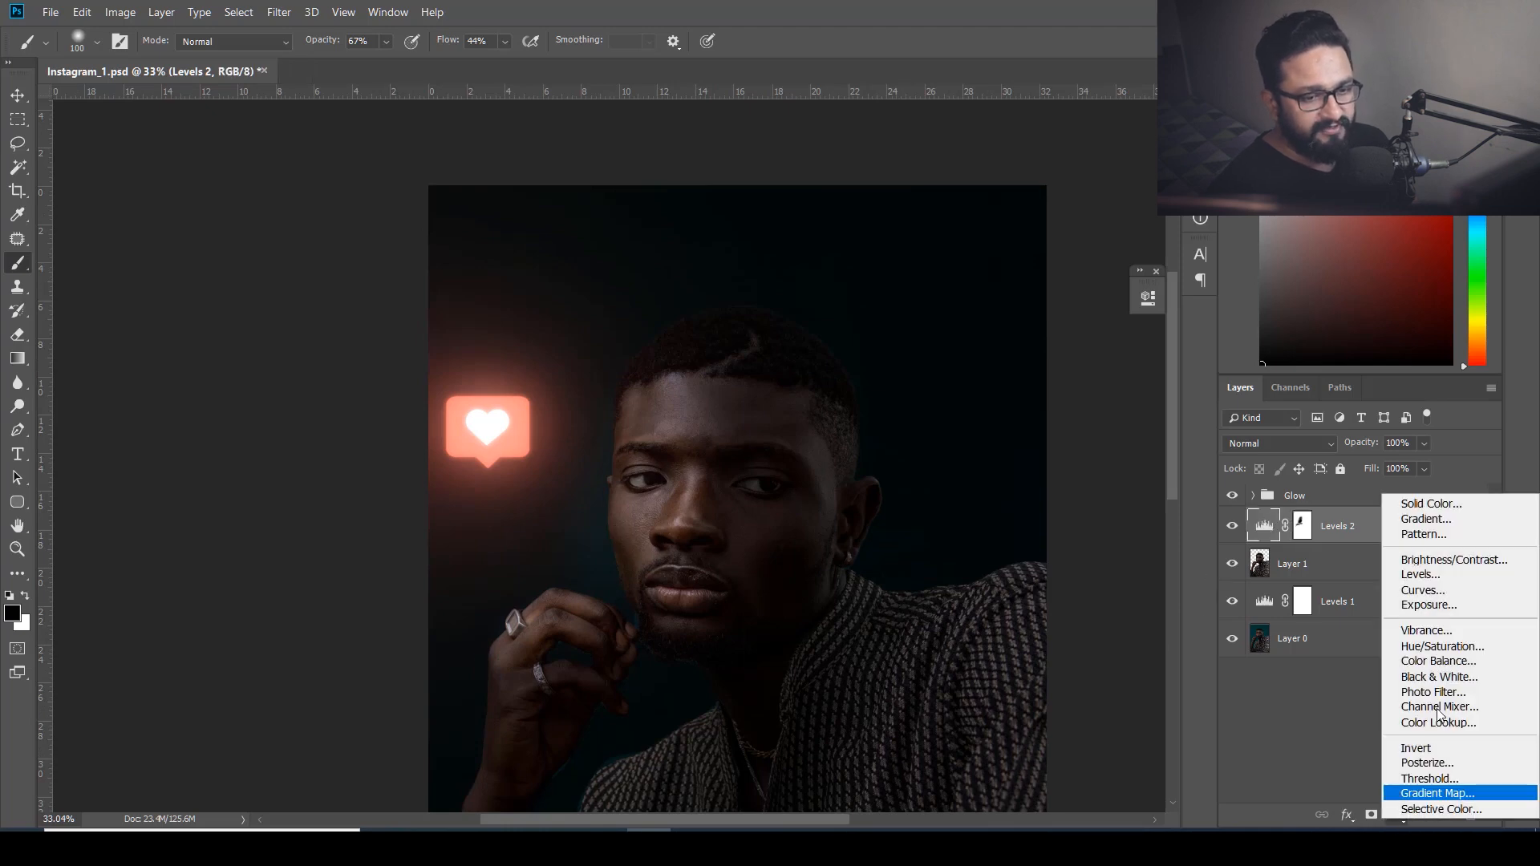
pyautogui.click(1437, 647)
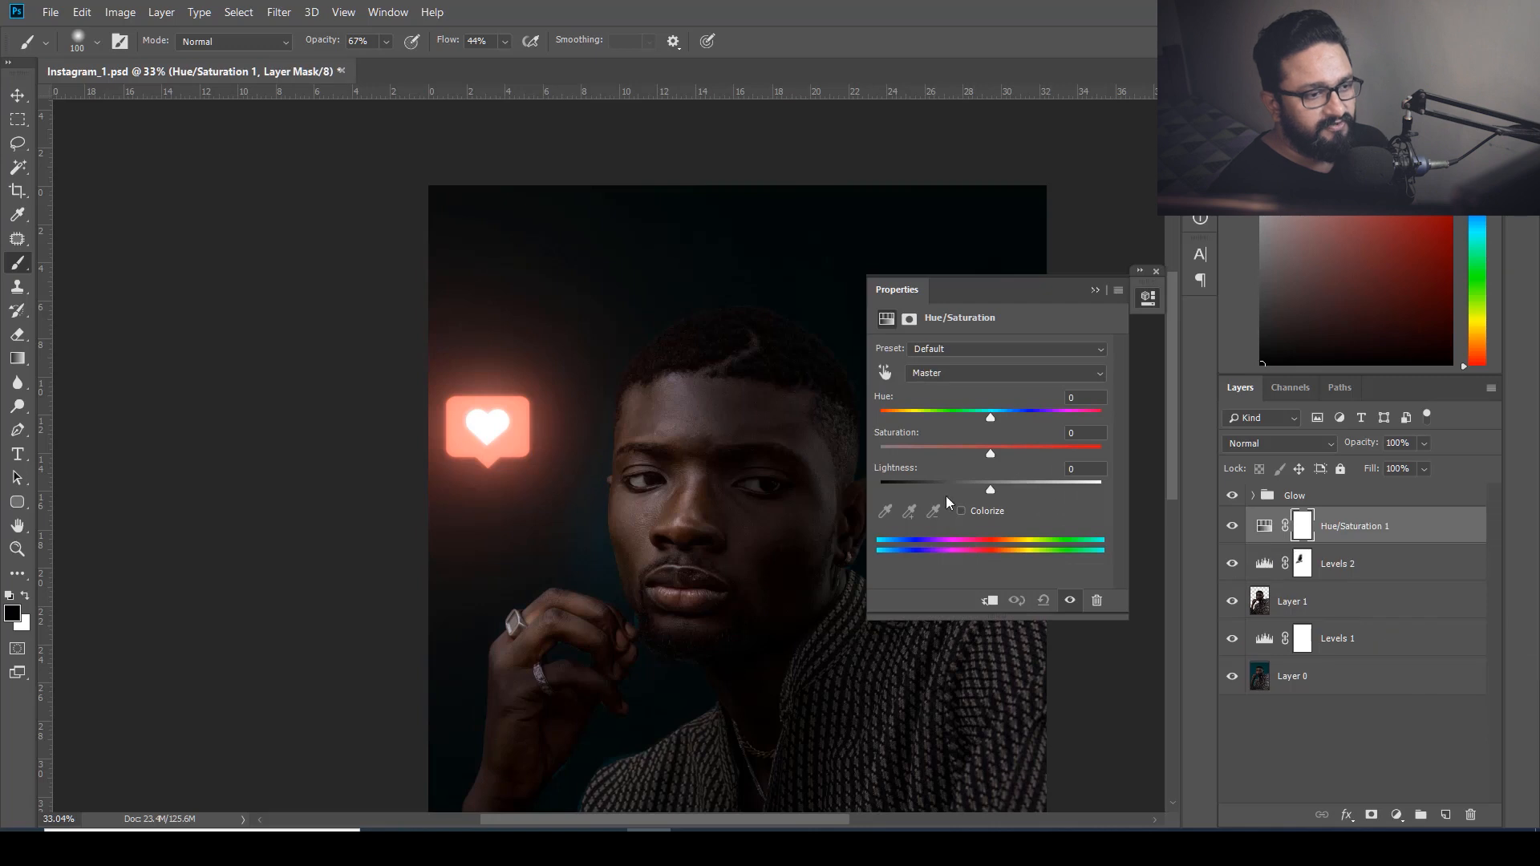
pyautogui.click(961, 511)
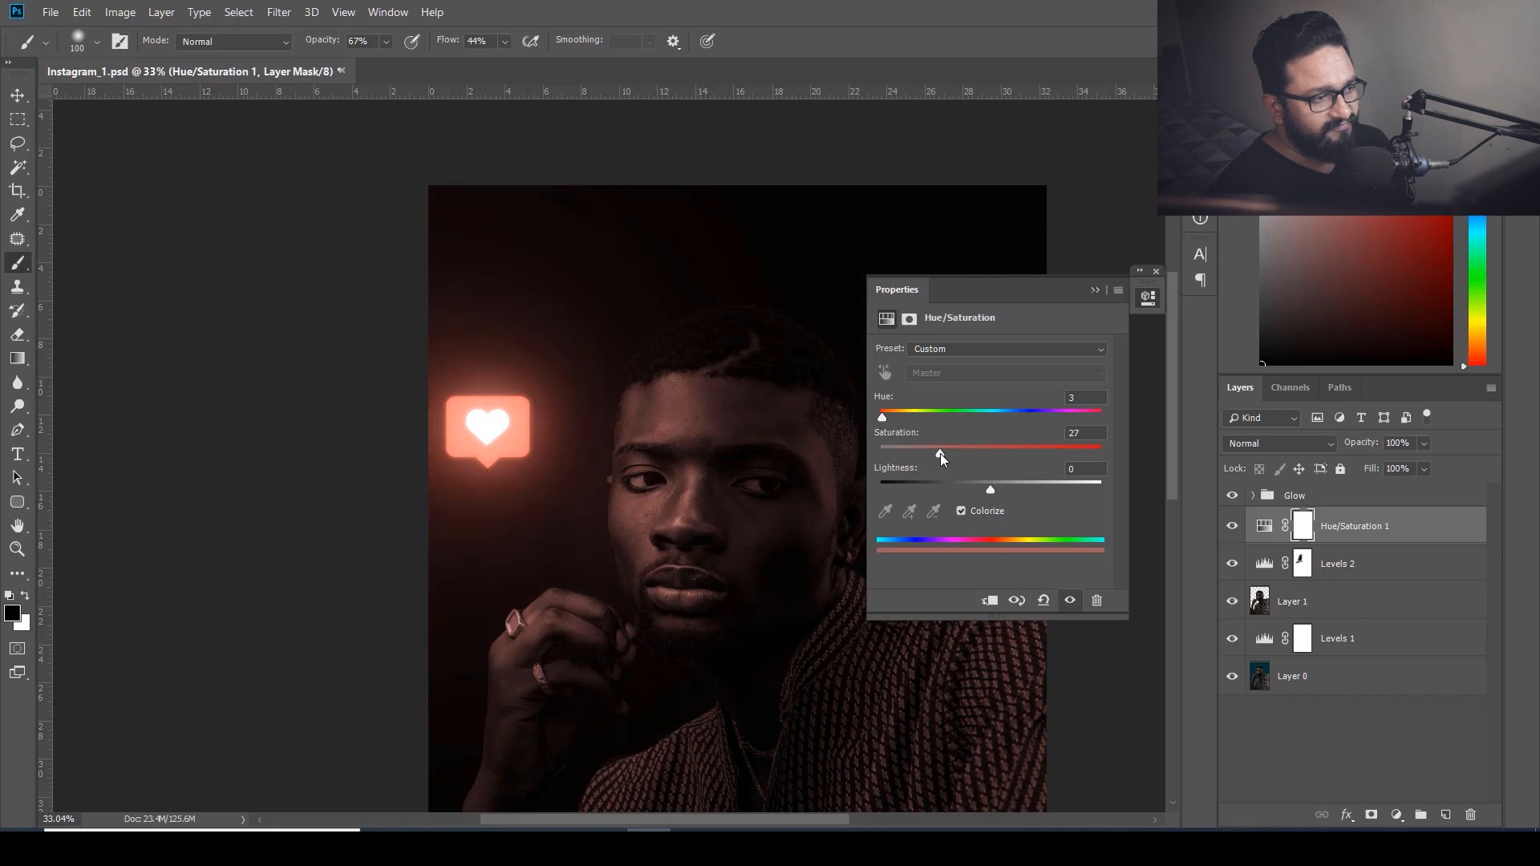
pyautogui.click(1095, 290)
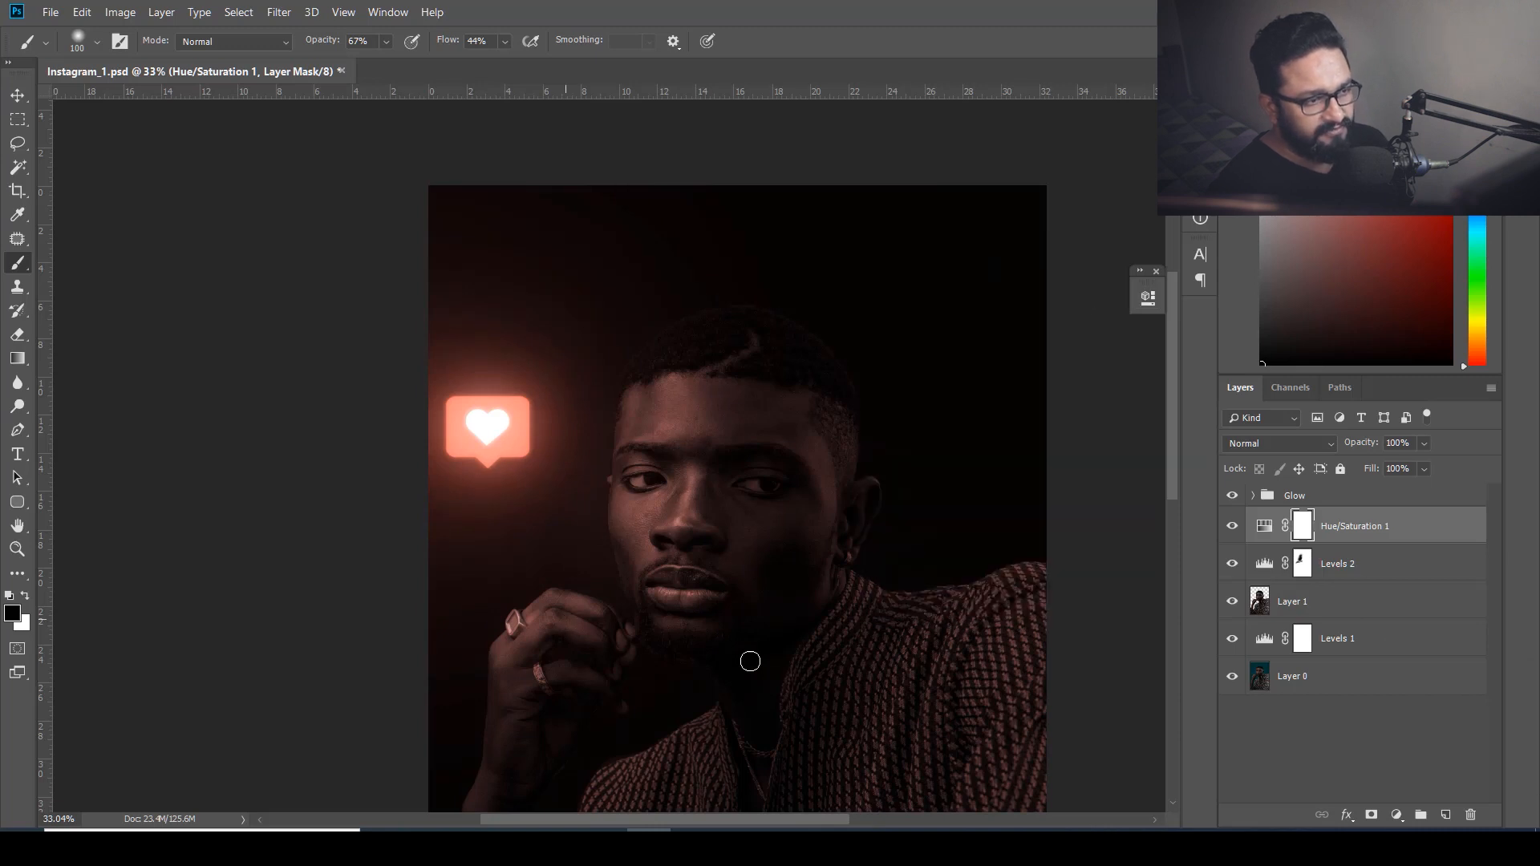
# Invert the Hue/Saturation 1 layer mask to hide the red tint
pyautogui.scroll(3, 617, 494)
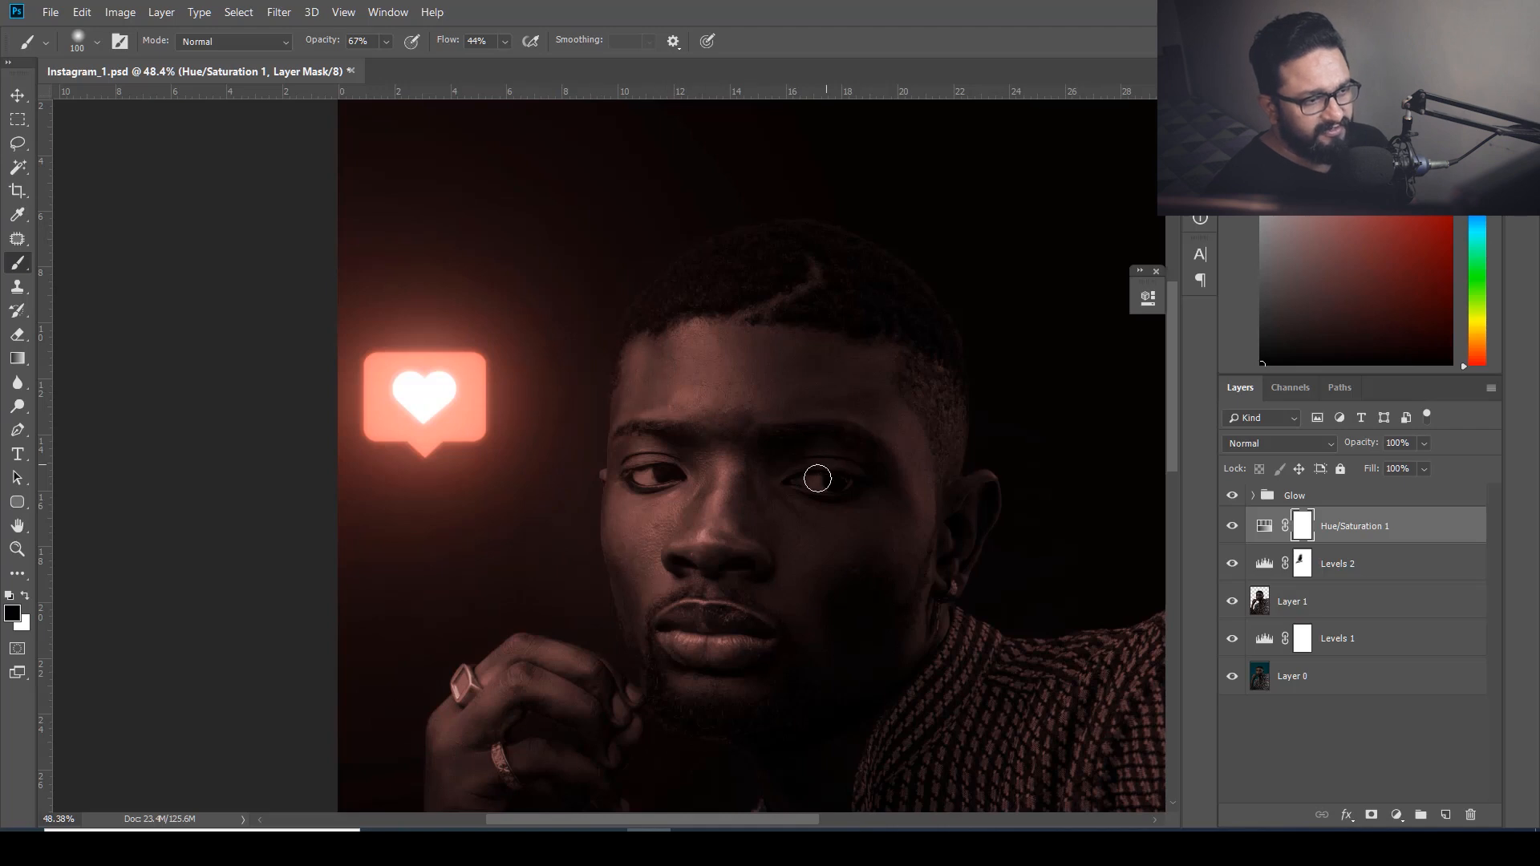
pyautogui.scroll(-3, 818, 478)
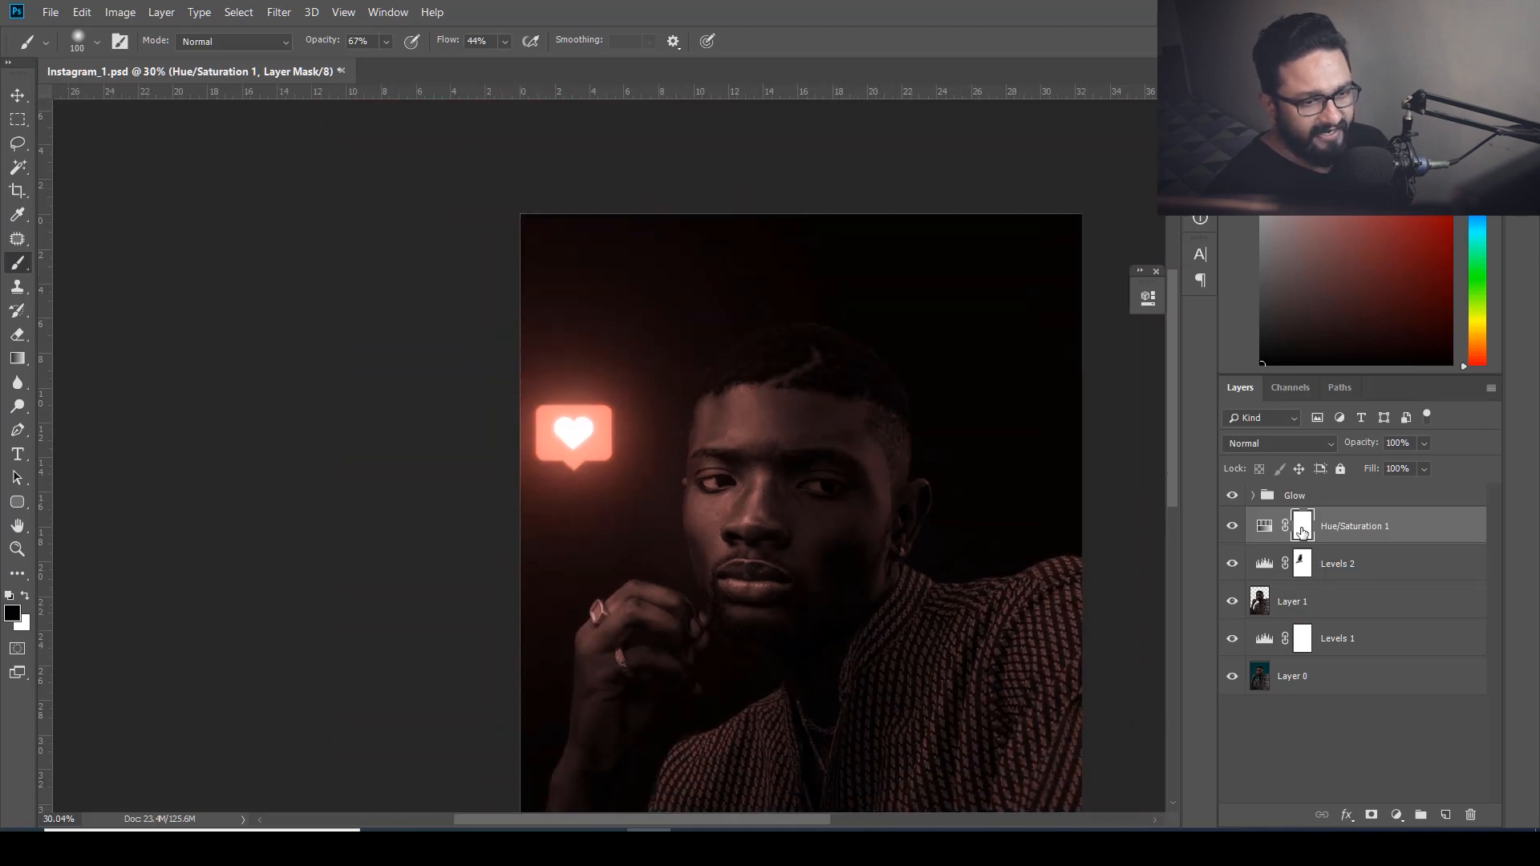
pyautogui.hotkey('ctrl', 'i')
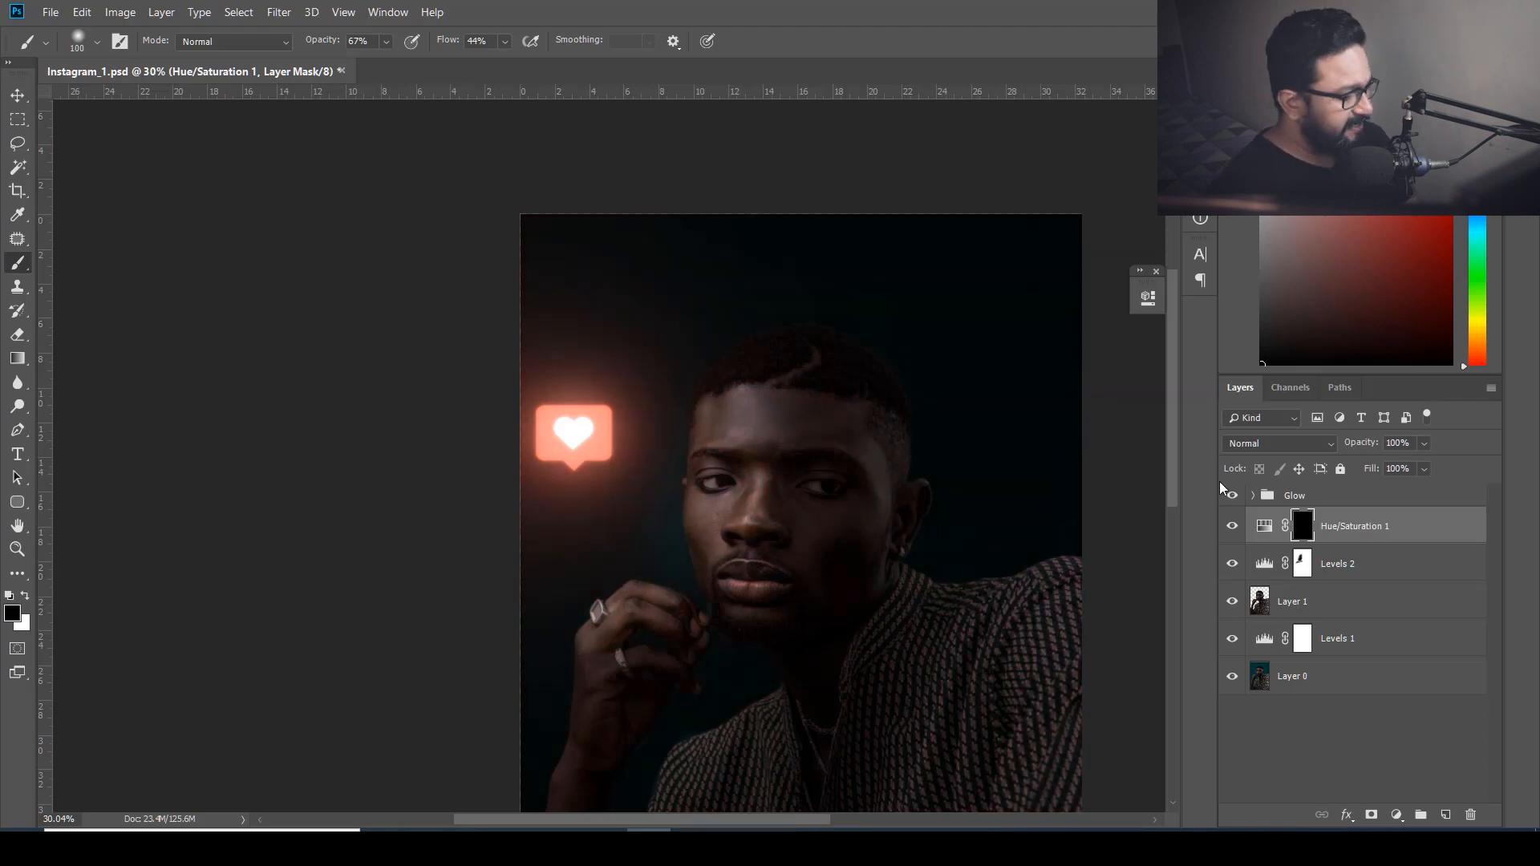
# Paint white on the Hue/Saturation 1 mask with a 300 px brush over the icon-facing side of the face and the hand
pyautogui.click(26, 596)
pyautogui.scroll(3, 653, 457)
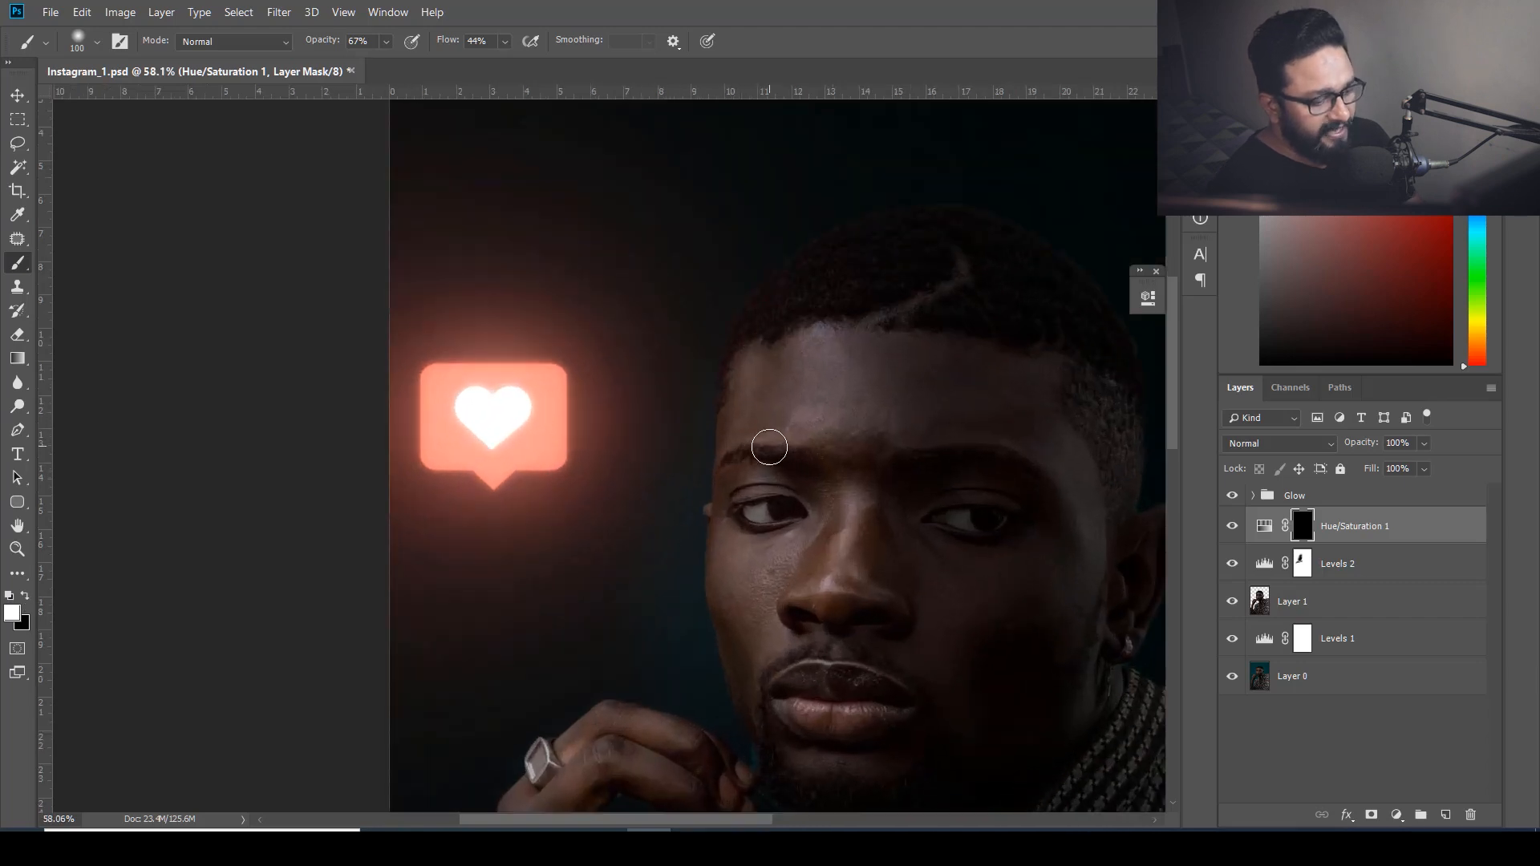
pyautogui.press(']')
pyautogui.press(']')
pyautogui.press(']')
pyautogui.press(']')
pyautogui.press(']')
pyautogui.press(']')
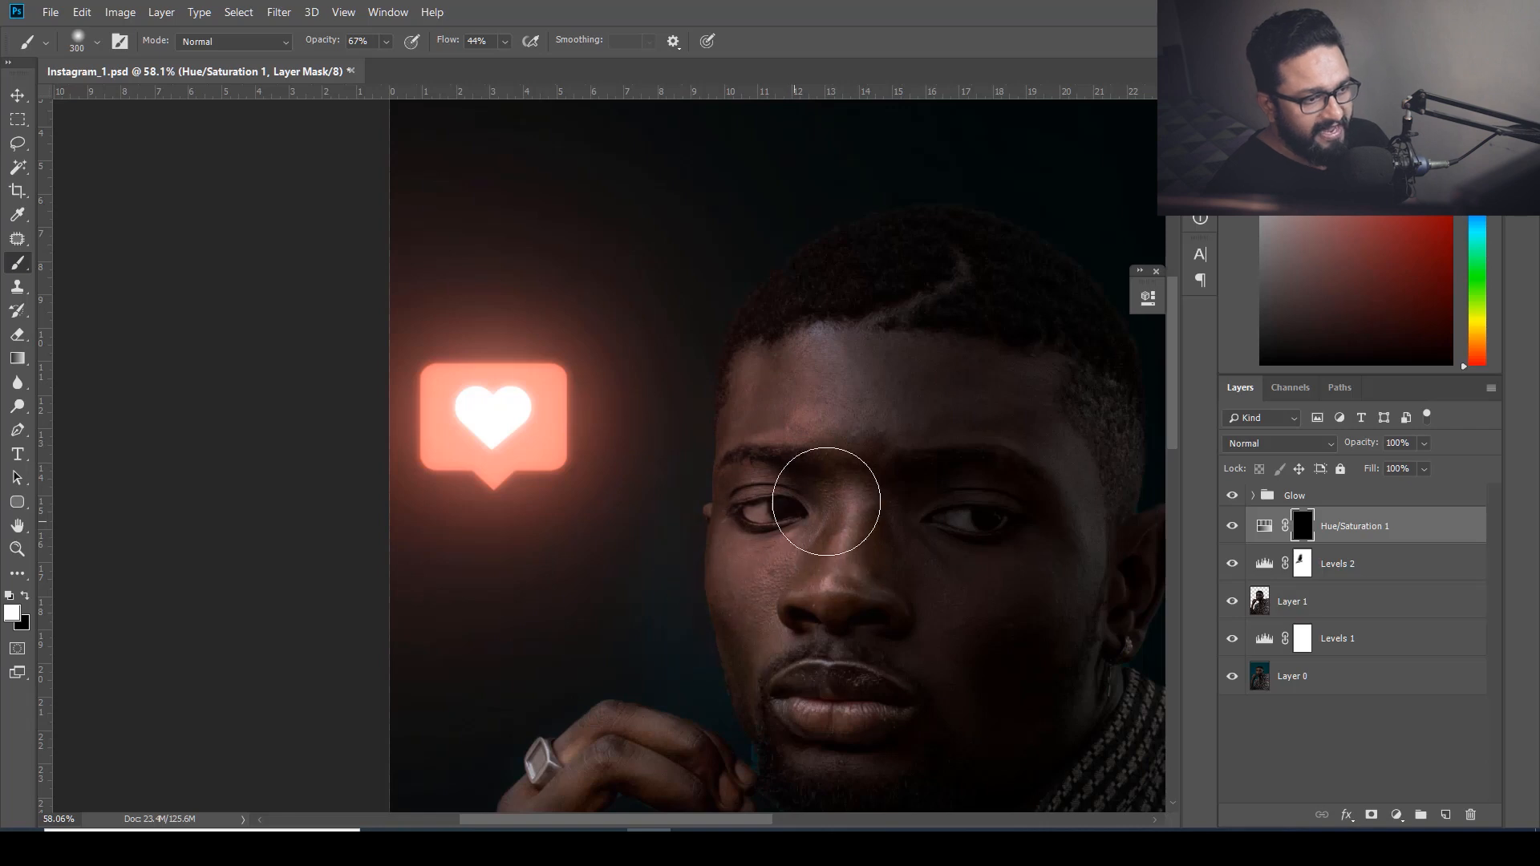
pyautogui.moveTo(769, 510); pyautogui.dragTo(764, 387)
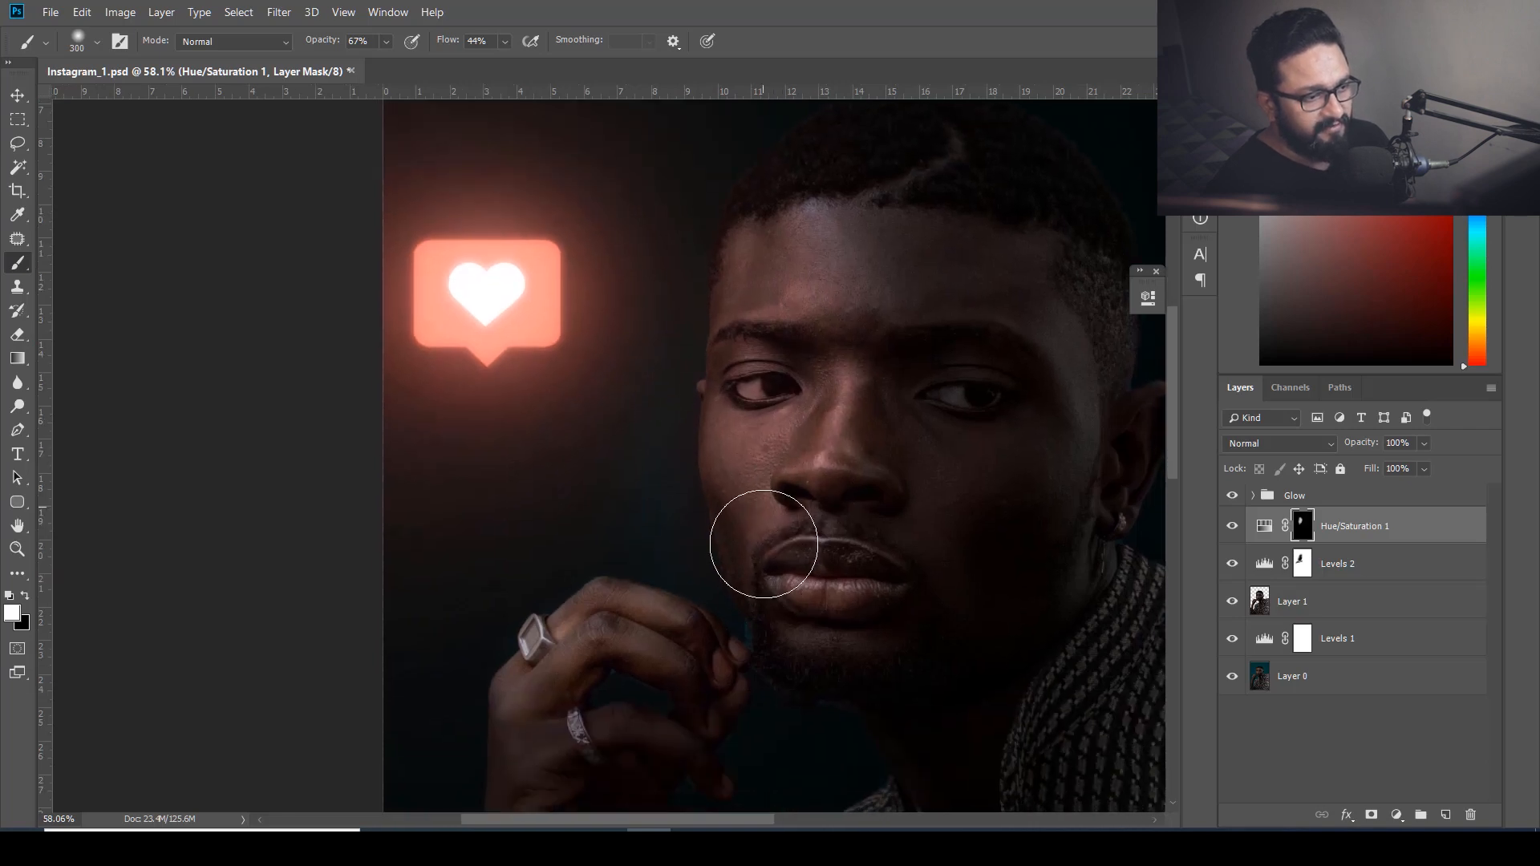
pyautogui.moveTo(598, 652)
pyautogui.mouseDown()
pyautogui.moveTo(520, 700)
pyautogui.moveTo(643, 644)
pyautogui.moveTo(599, 671)
pyautogui.mouseUp()
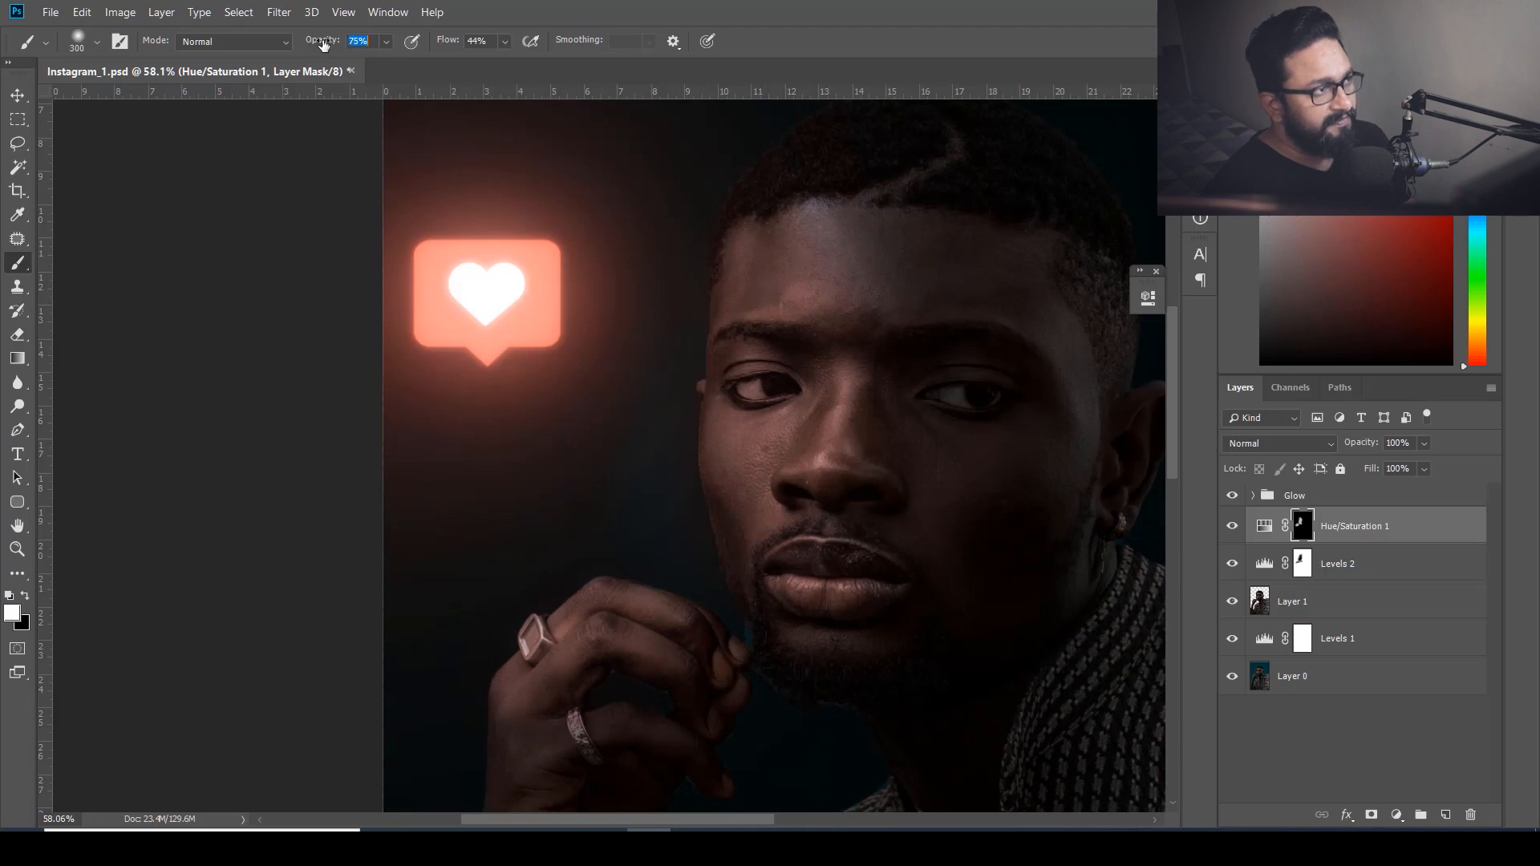
# Raise the brush opacity to 82% and flow to 57%, and strengthen the red tint on the face and hand in the Hue/Saturation 1 mask
pyautogui.moveTo(446, 44); pyautogui.dragTo(457, 44)
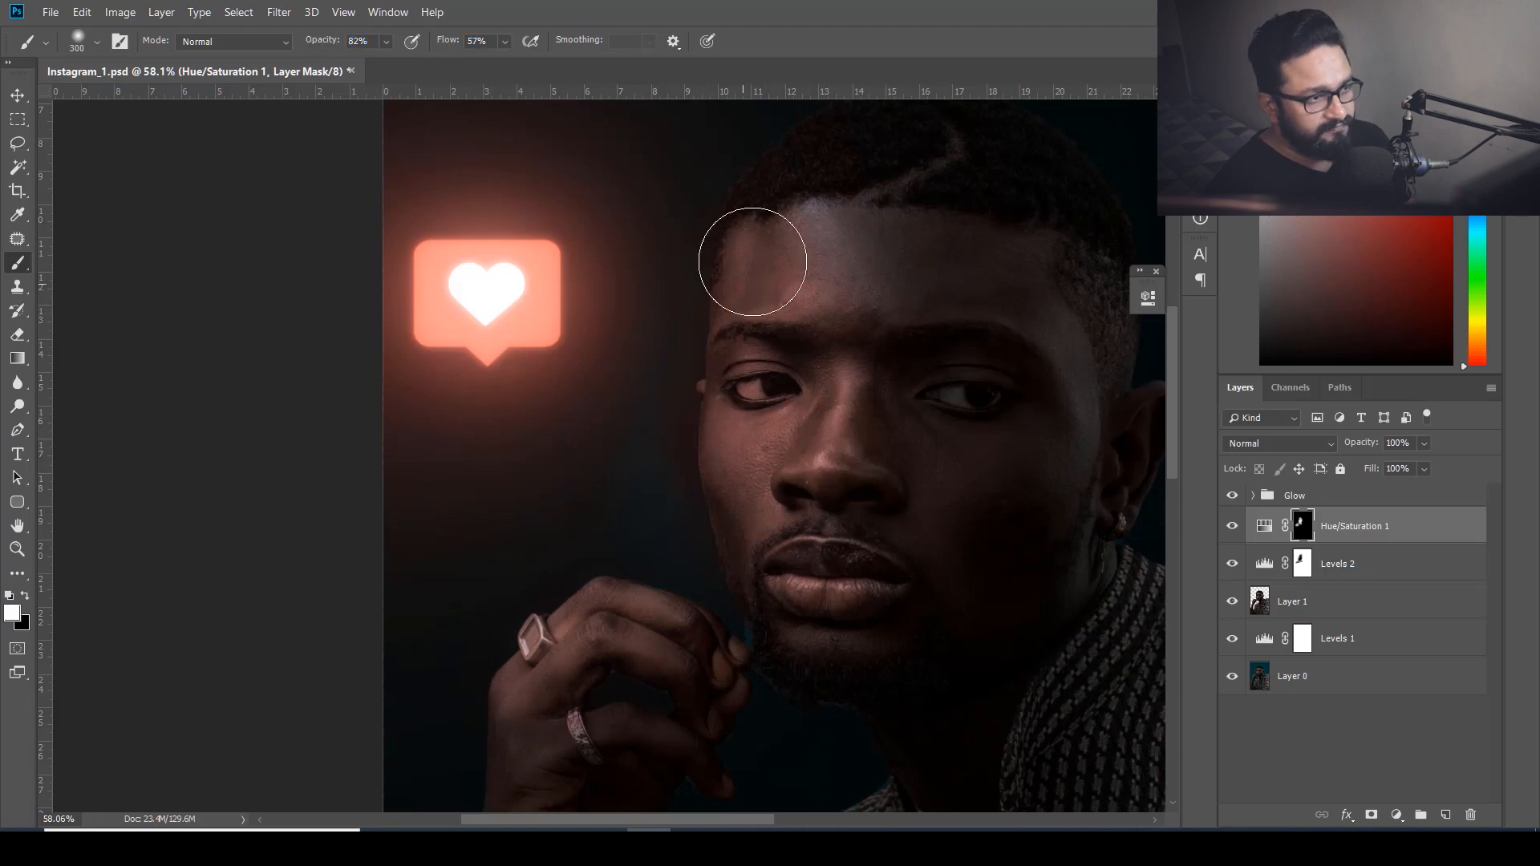
pyautogui.moveTo(616, 713); pyautogui.dragTo(619, 532)
pyautogui.scroll(-5, 619, 532)
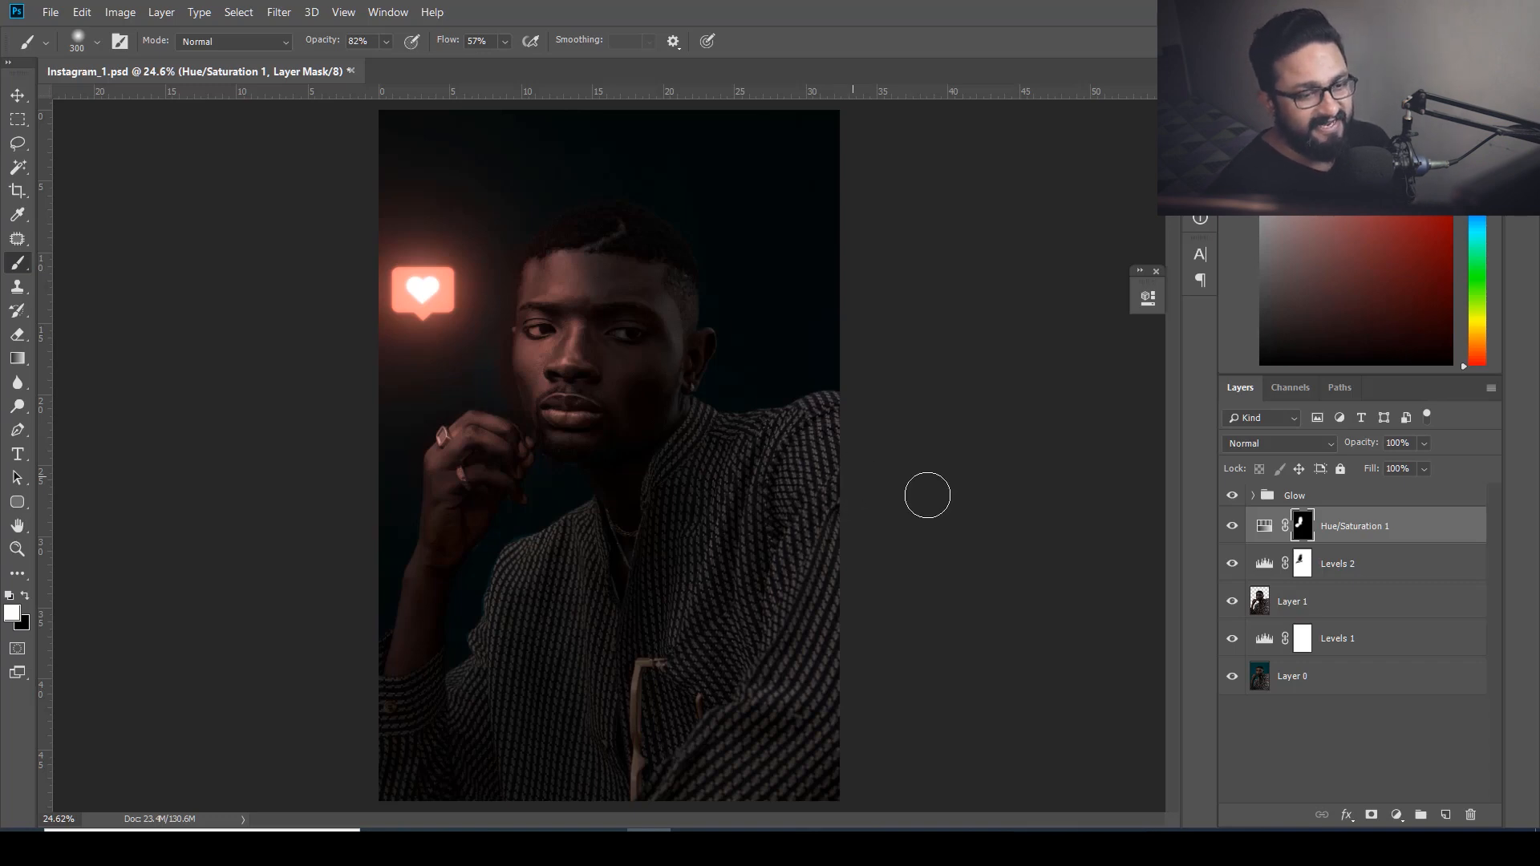
# Add a second Hue/Saturation adjustment with Colorize on, hue 194 and saturation 25, and invert its mask
pyautogui.click(1264, 527)
pyautogui.click(1396, 814)
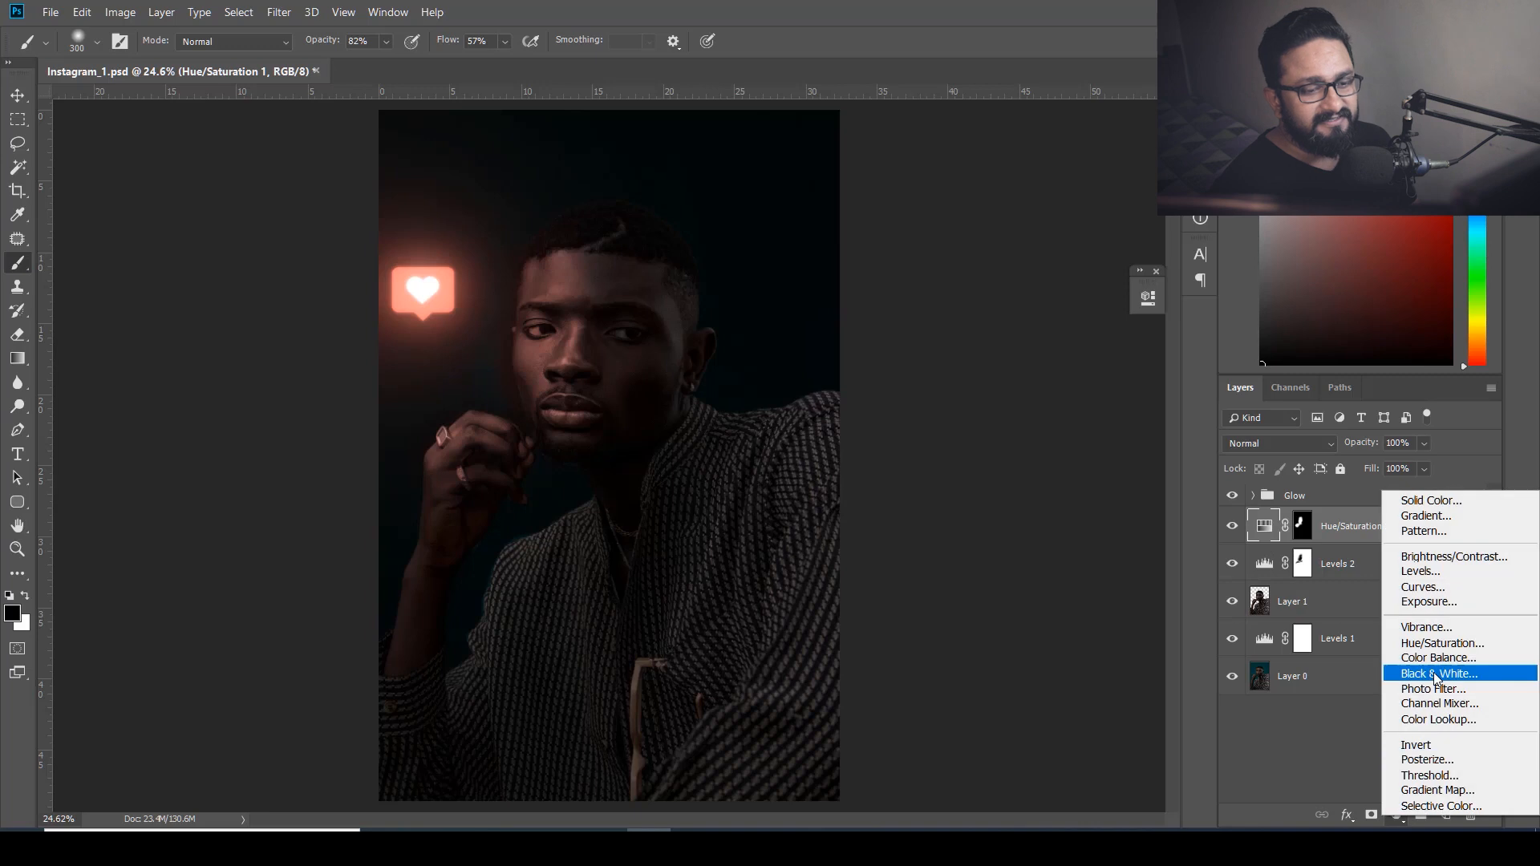
pyautogui.click(1441, 643)
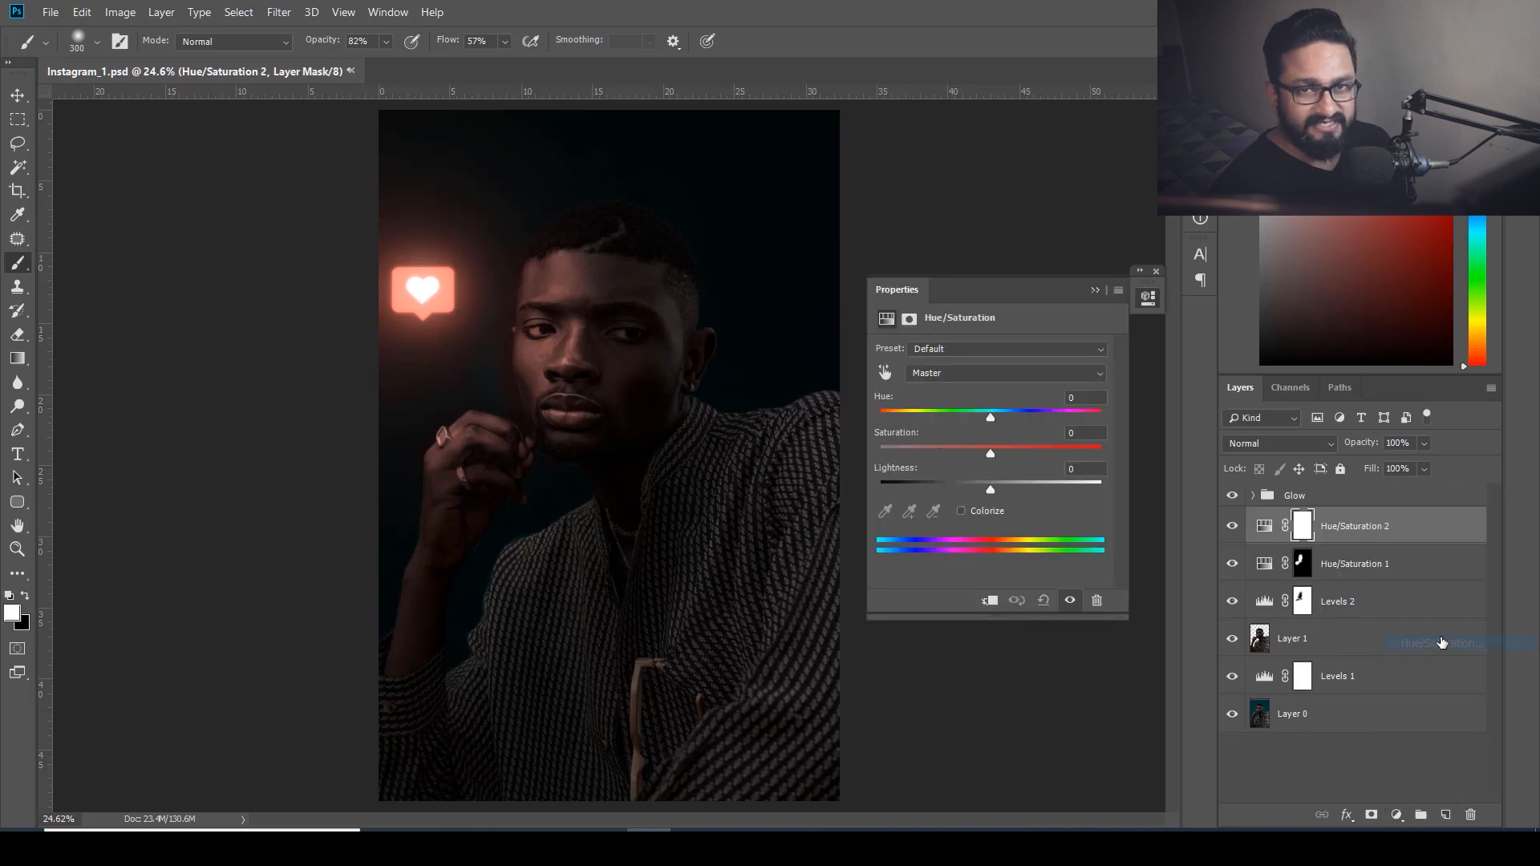
pyautogui.click(962, 512)
pyautogui.moveTo(880, 417); pyautogui.dragTo(968, 419)
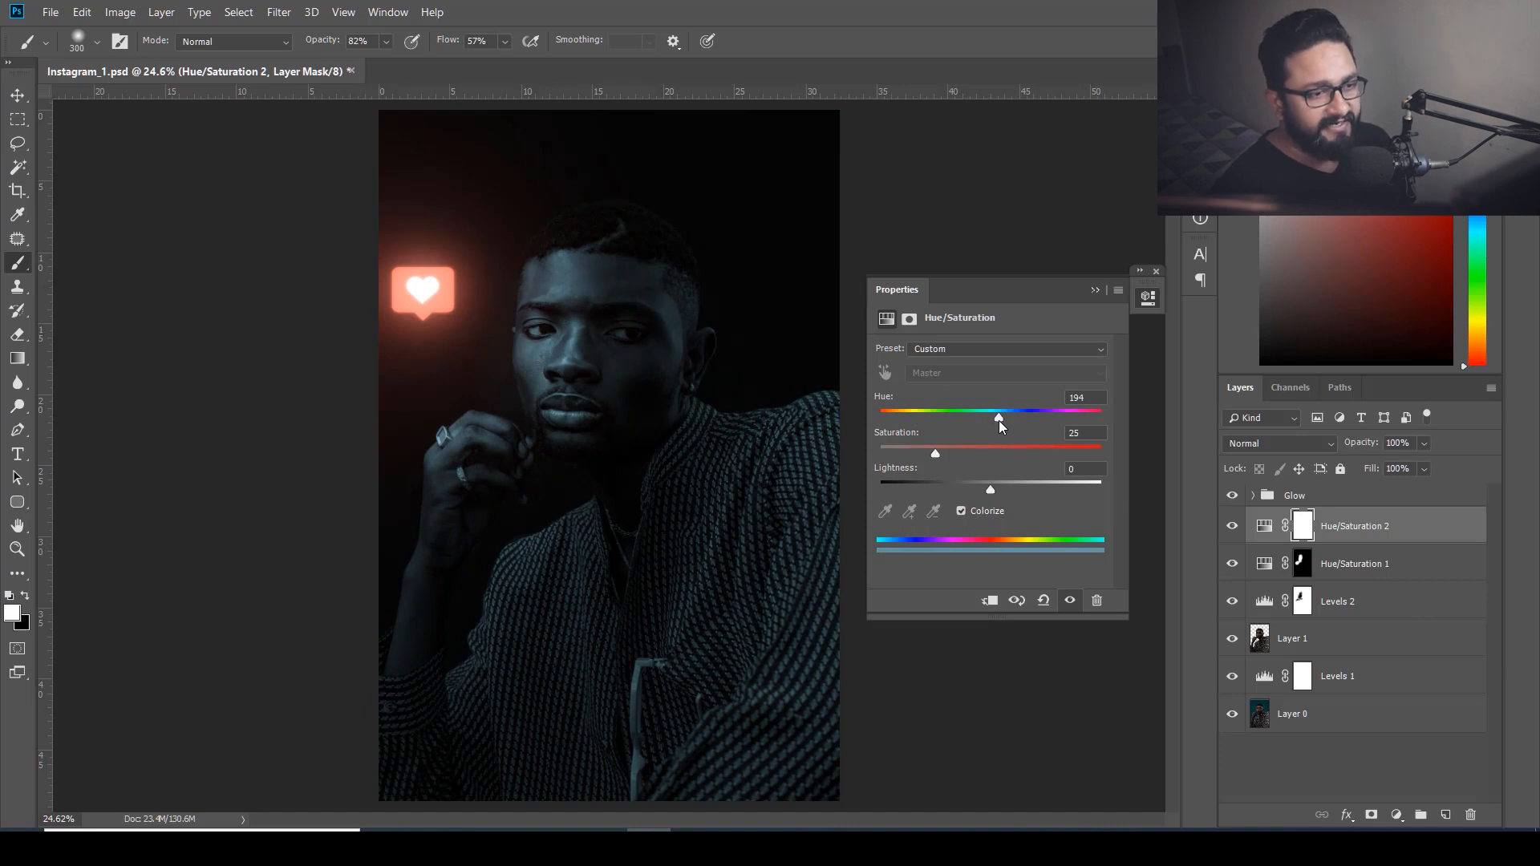
pyautogui.click(1094, 290)
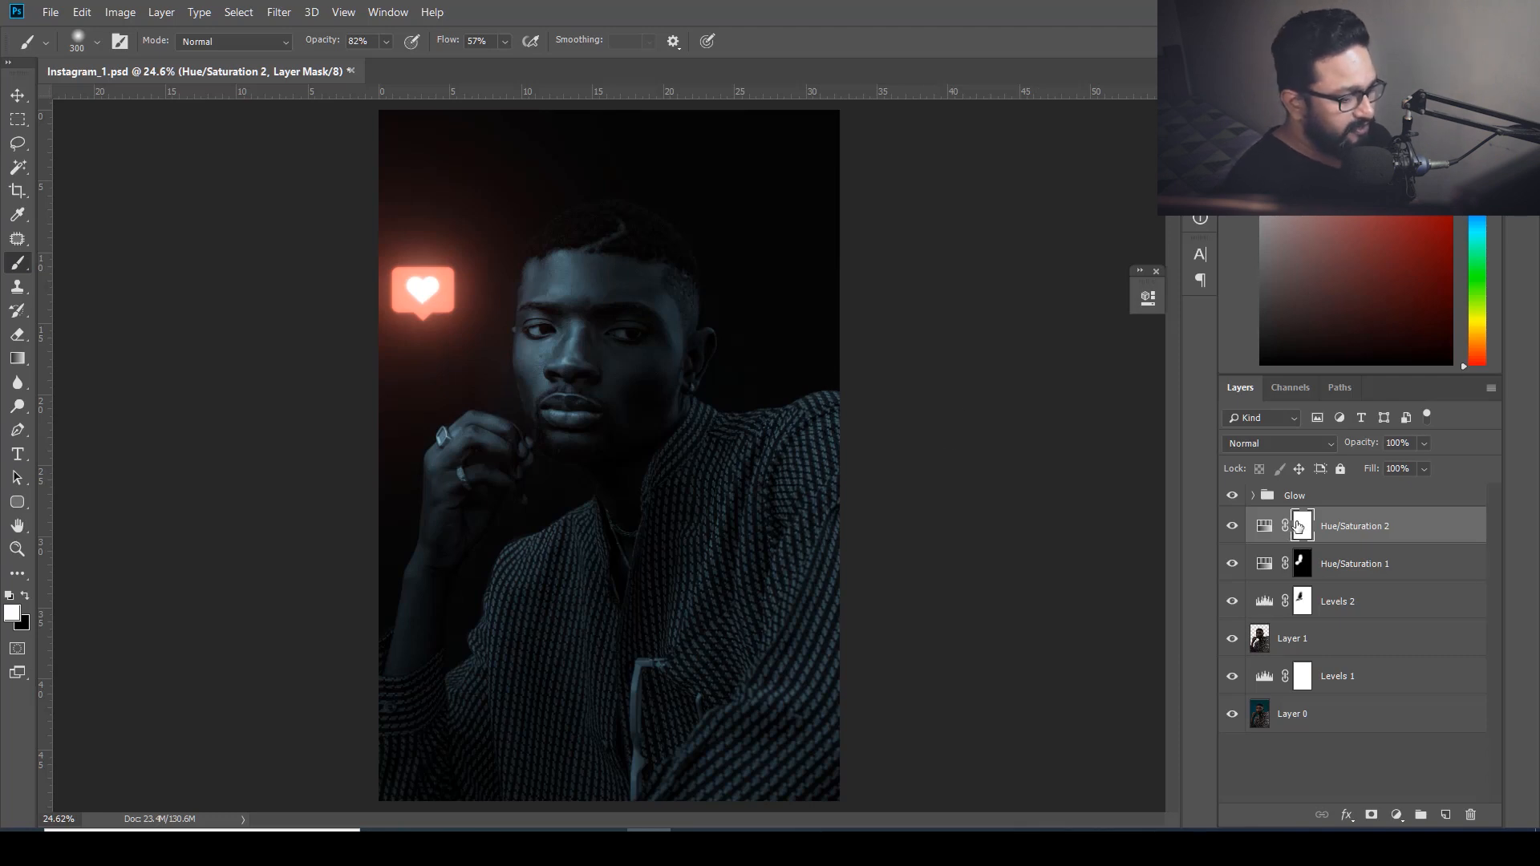
pyautogui.hotkey('ctrl', 'i')
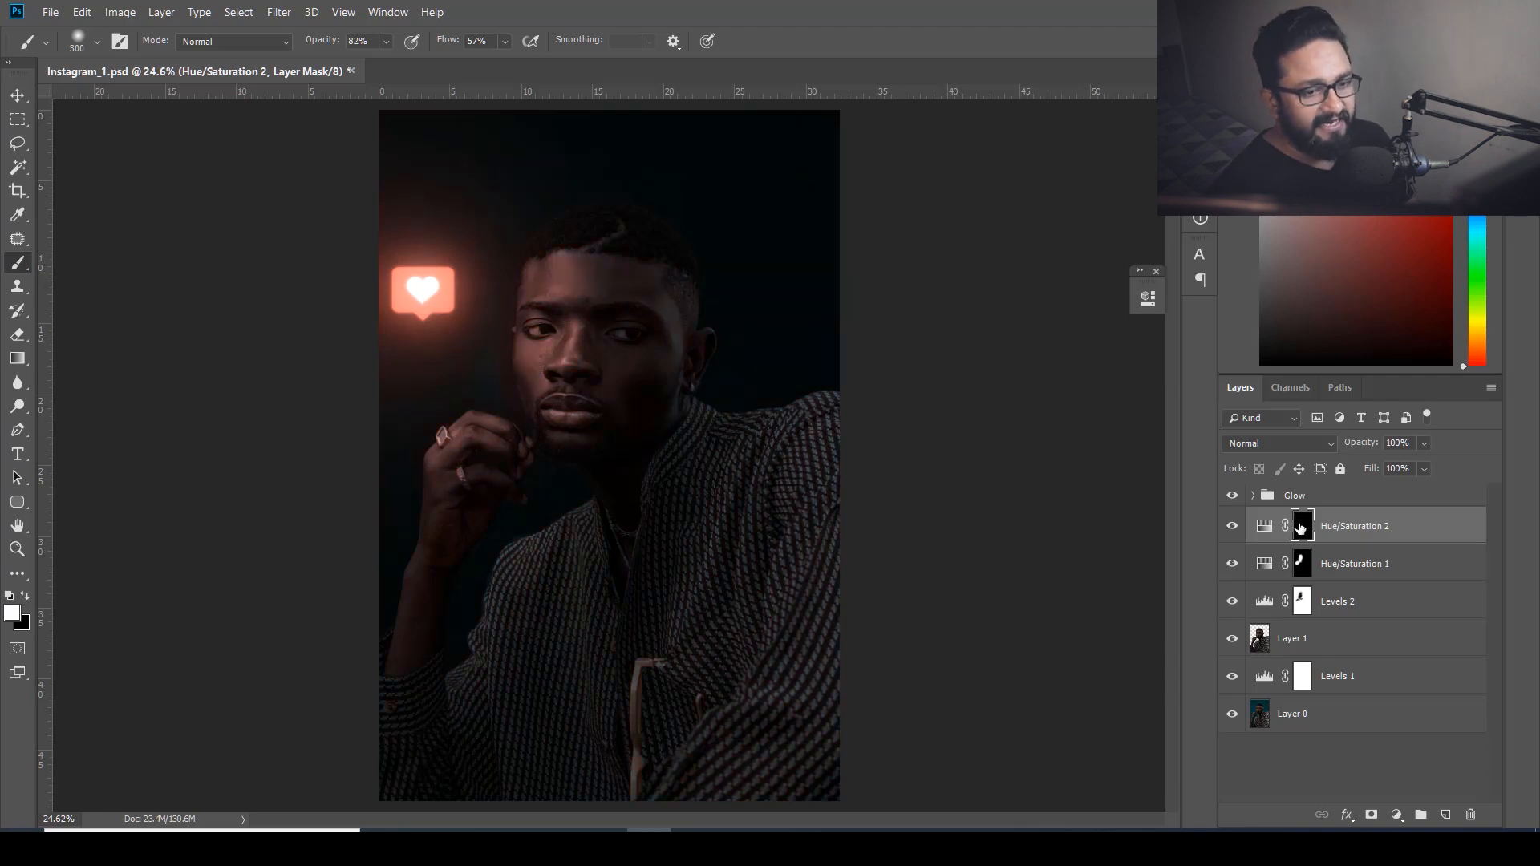
# Set the brush to 400 px, 47% opacity and 37% flow, and paint white on the Hue/Saturation 2 mask over the shadowed temple and cheek
pyautogui.scroll(5, 634, 396)
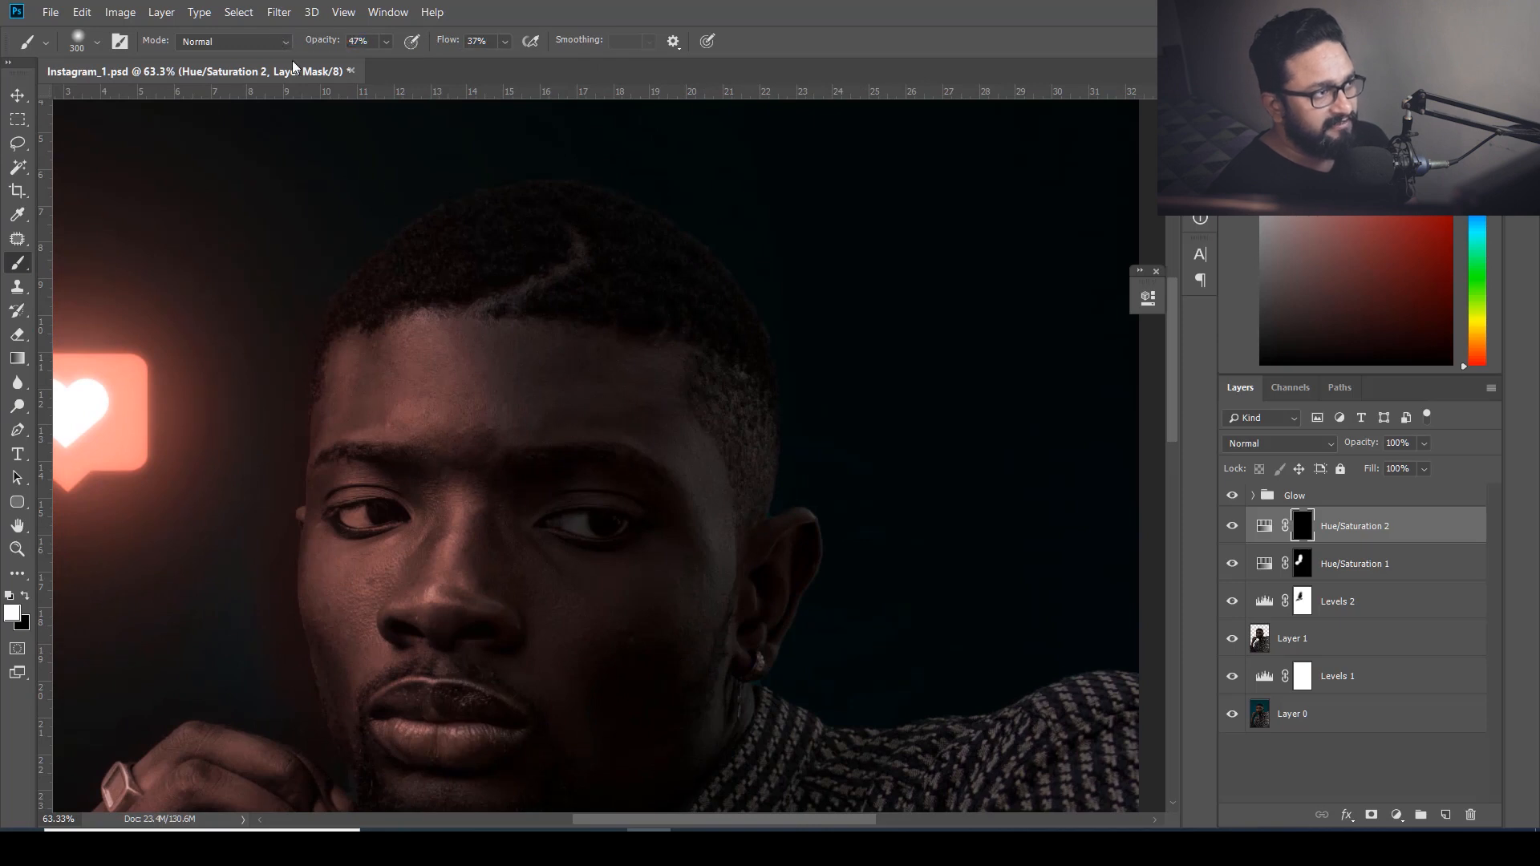
pyautogui.press(']')
pyautogui.press(']')
pyautogui.press('[')
pyautogui.moveTo(698, 520); pyautogui.dragTo(687, 498)
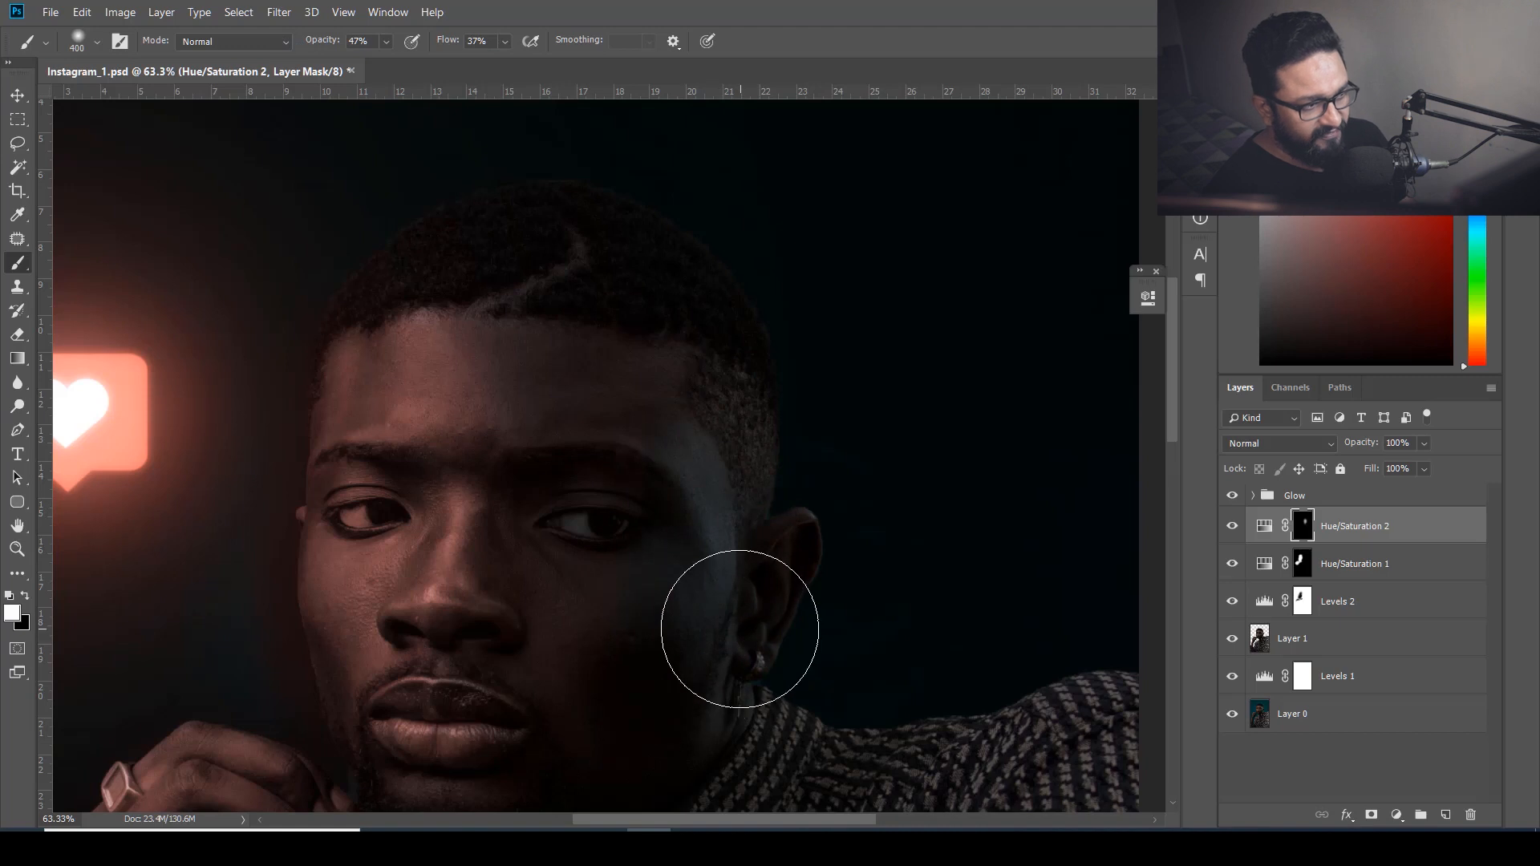
pyautogui.scroll(3, 697, 590)
pyautogui.moveTo(642, 449)
pyautogui.mouseDown()
pyautogui.moveTo(614, 378)
pyautogui.moveTo(669, 493)
pyautogui.moveTo(722, 714)
pyautogui.mouseUp()
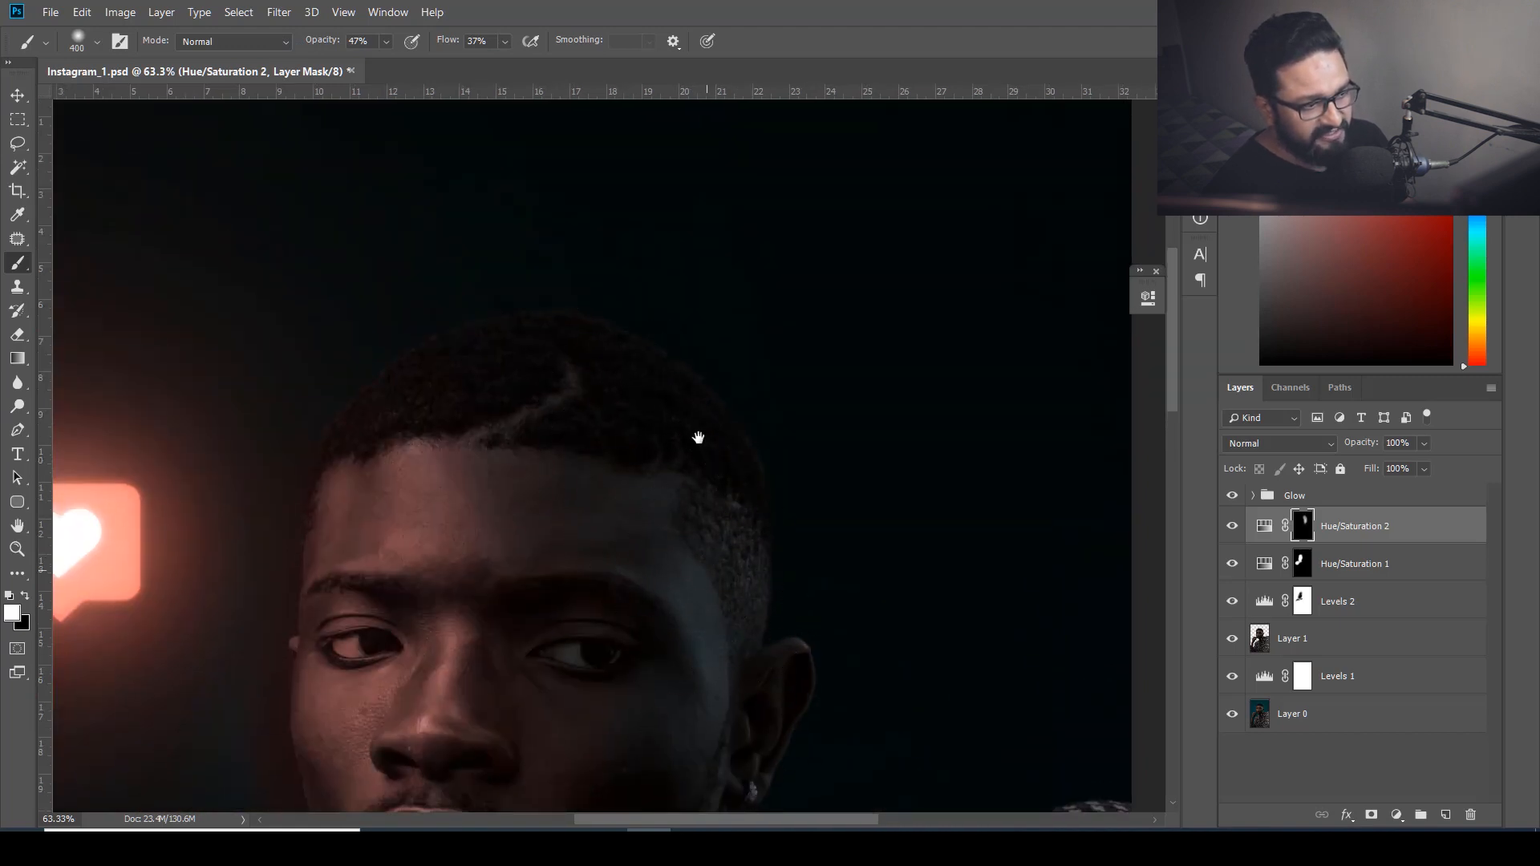
# Paint the blue tint over the jacket's shoulder and chest on the side away from the icon in the Hue/Saturation 2 mask
pyautogui.moveTo(698, 438); pyautogui.dragTo(698, 365)
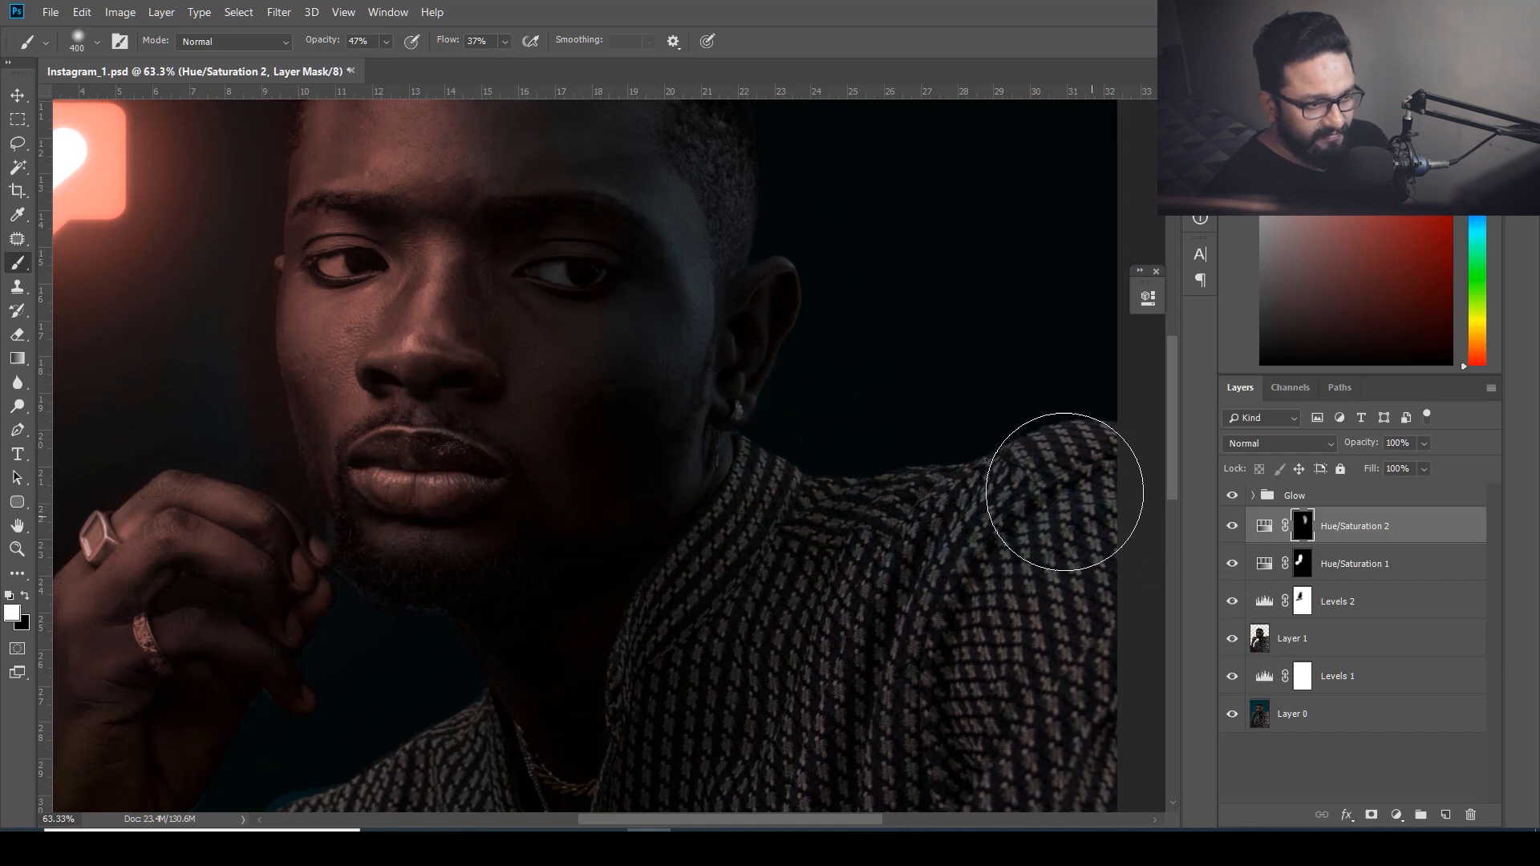
pyautogui.scroll(-3, 1035, 593)
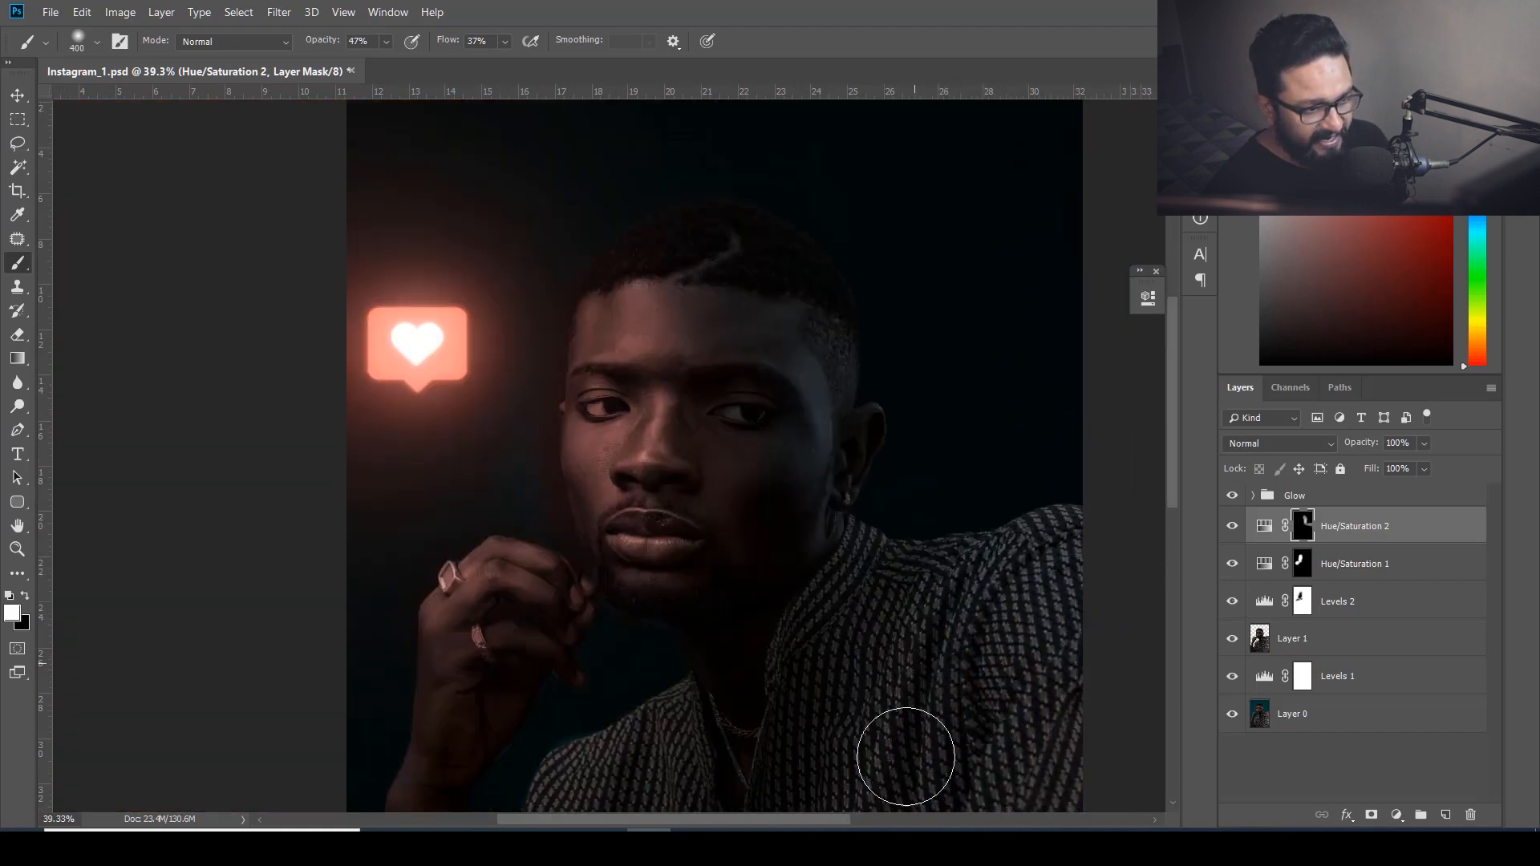
pyautogui.scroll(3, 842, 550)
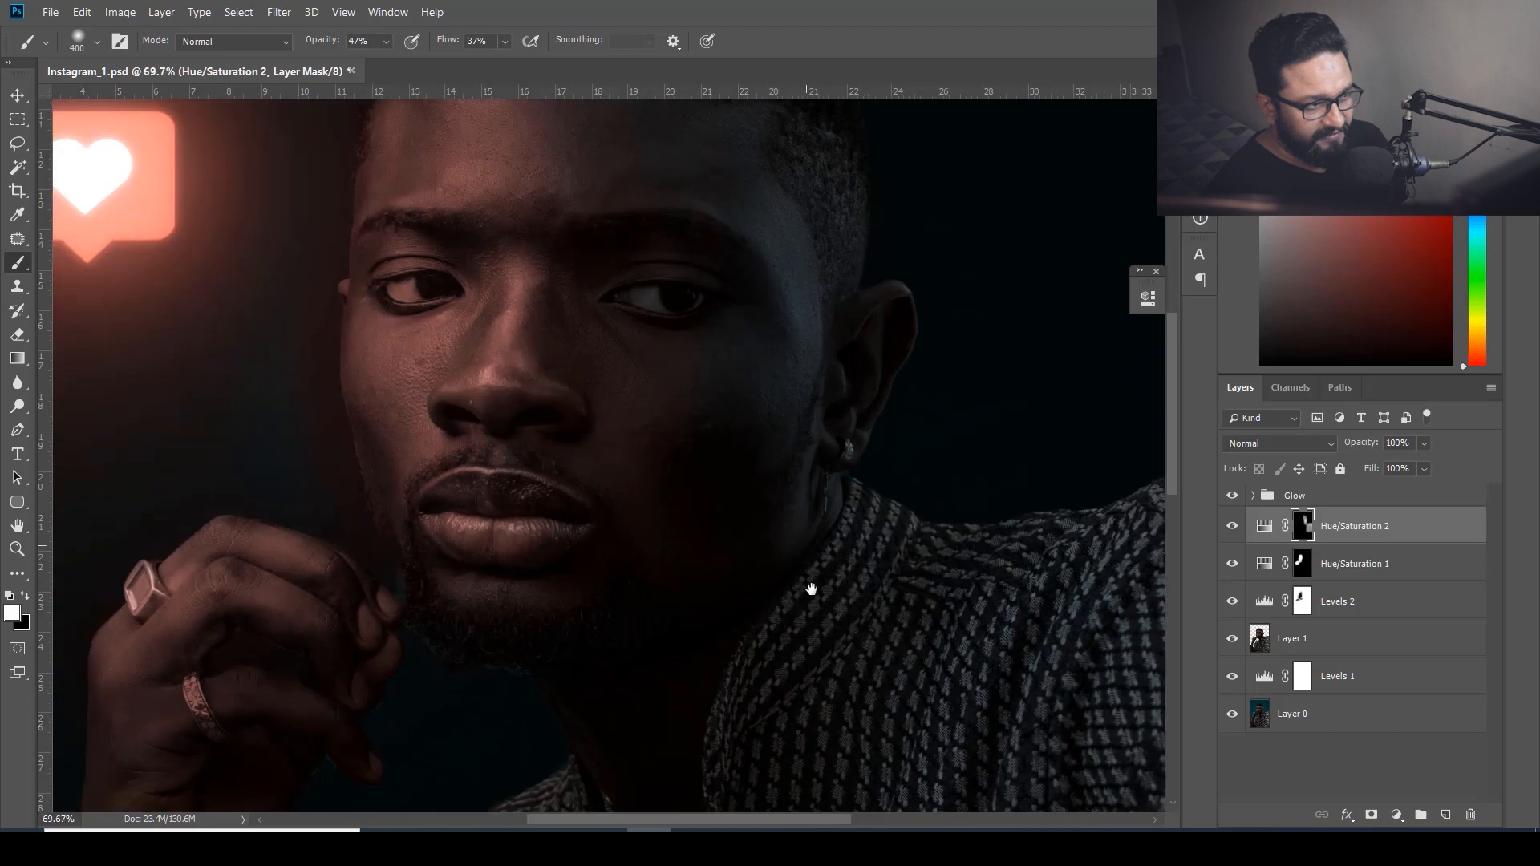
# Extend the blue tint across the shadowed cheek, eye area and forehead in the Hue/Saturation 2 mask
pyautogui.scroll(2, 777, 587)
pyautogui.scroll(3, 732, 585)
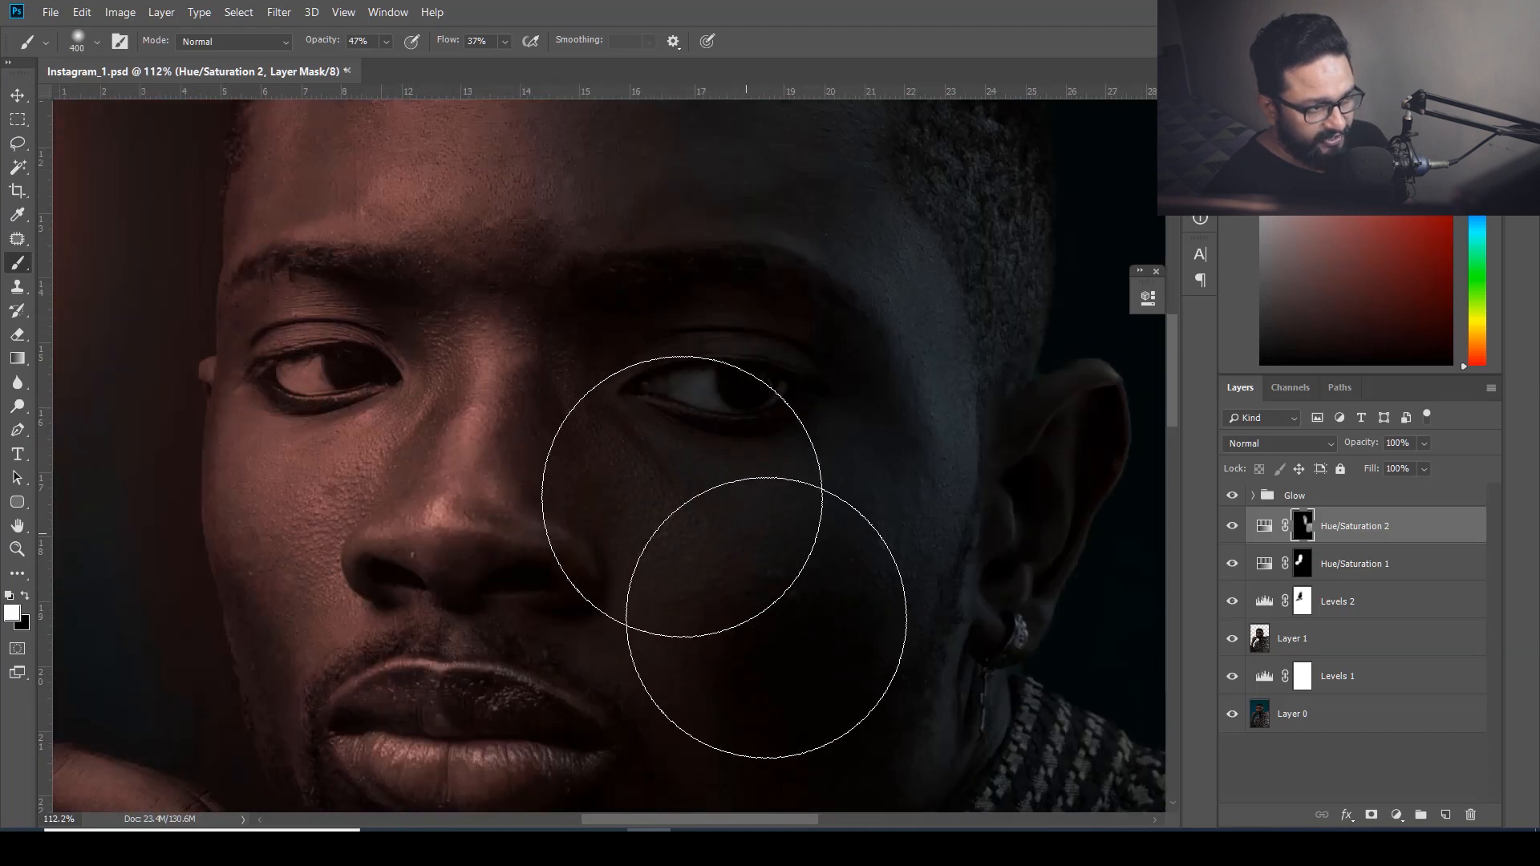
pyautogui.scroll(-3, 802, 561)
pyautogui.scroll(2, 761, 544)
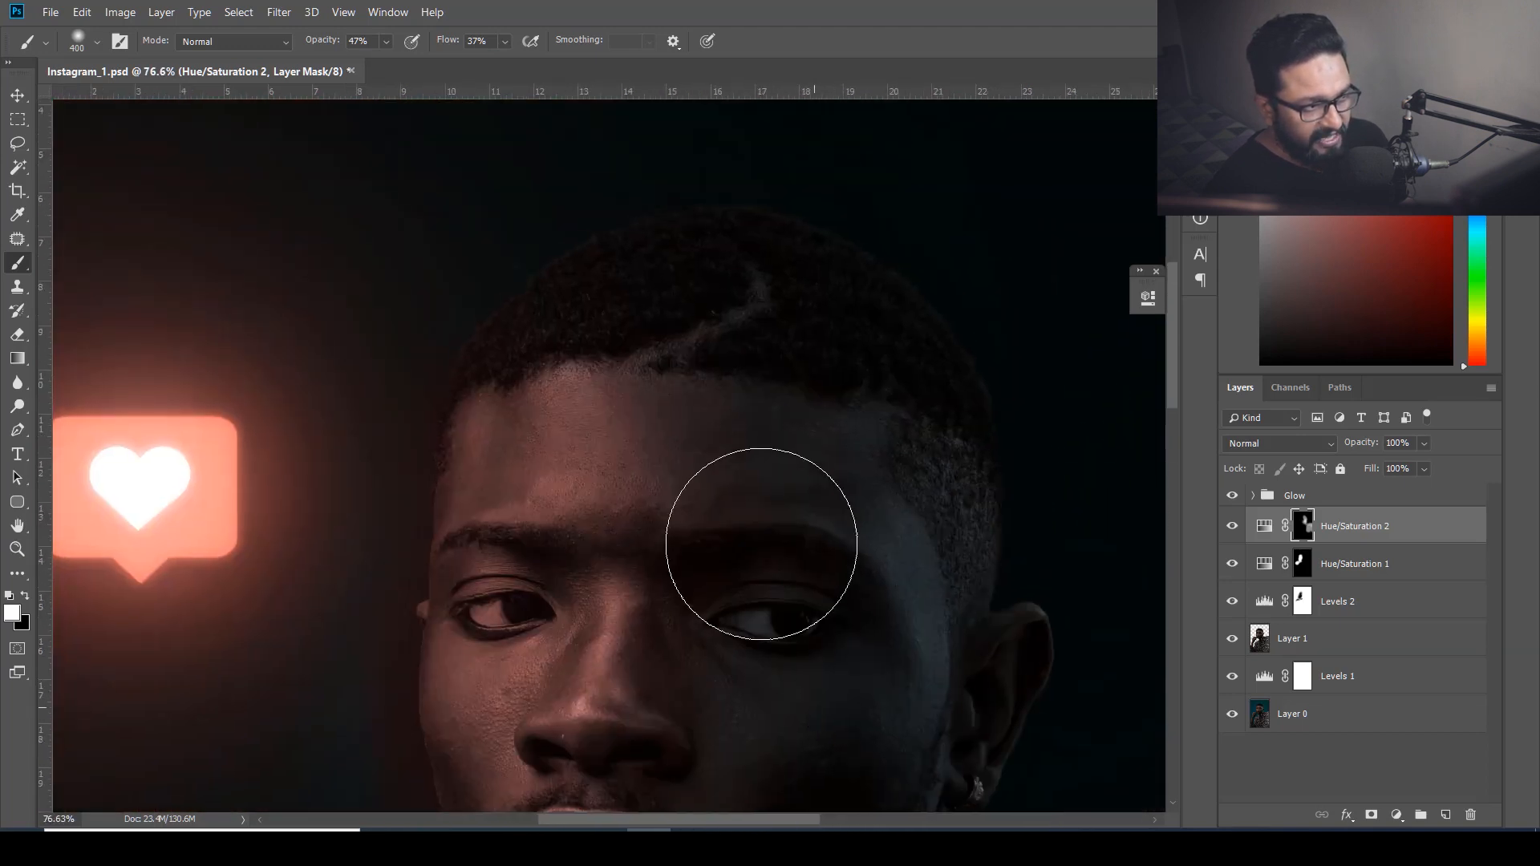
pyautogui.scroll(3, 852, 636)
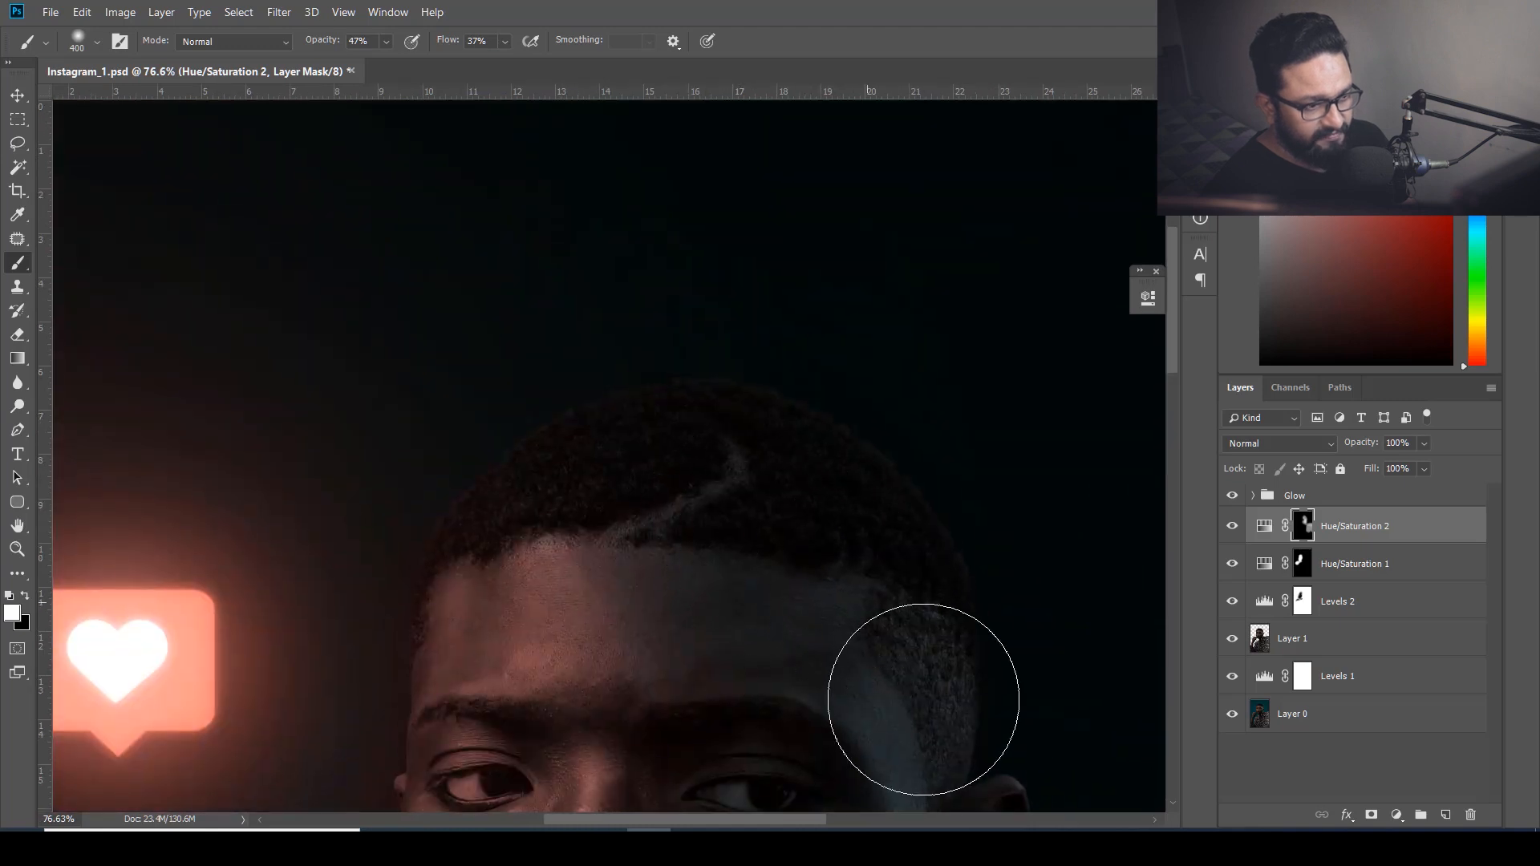
# Paint the remaining lower part of the jacket with the blue tint in the Hue/Saturation 2 mask, and check the whole portrait
pyautogui.scroll(-4, 923, 699)
pyautogui.scroll(-3, 850, 578)
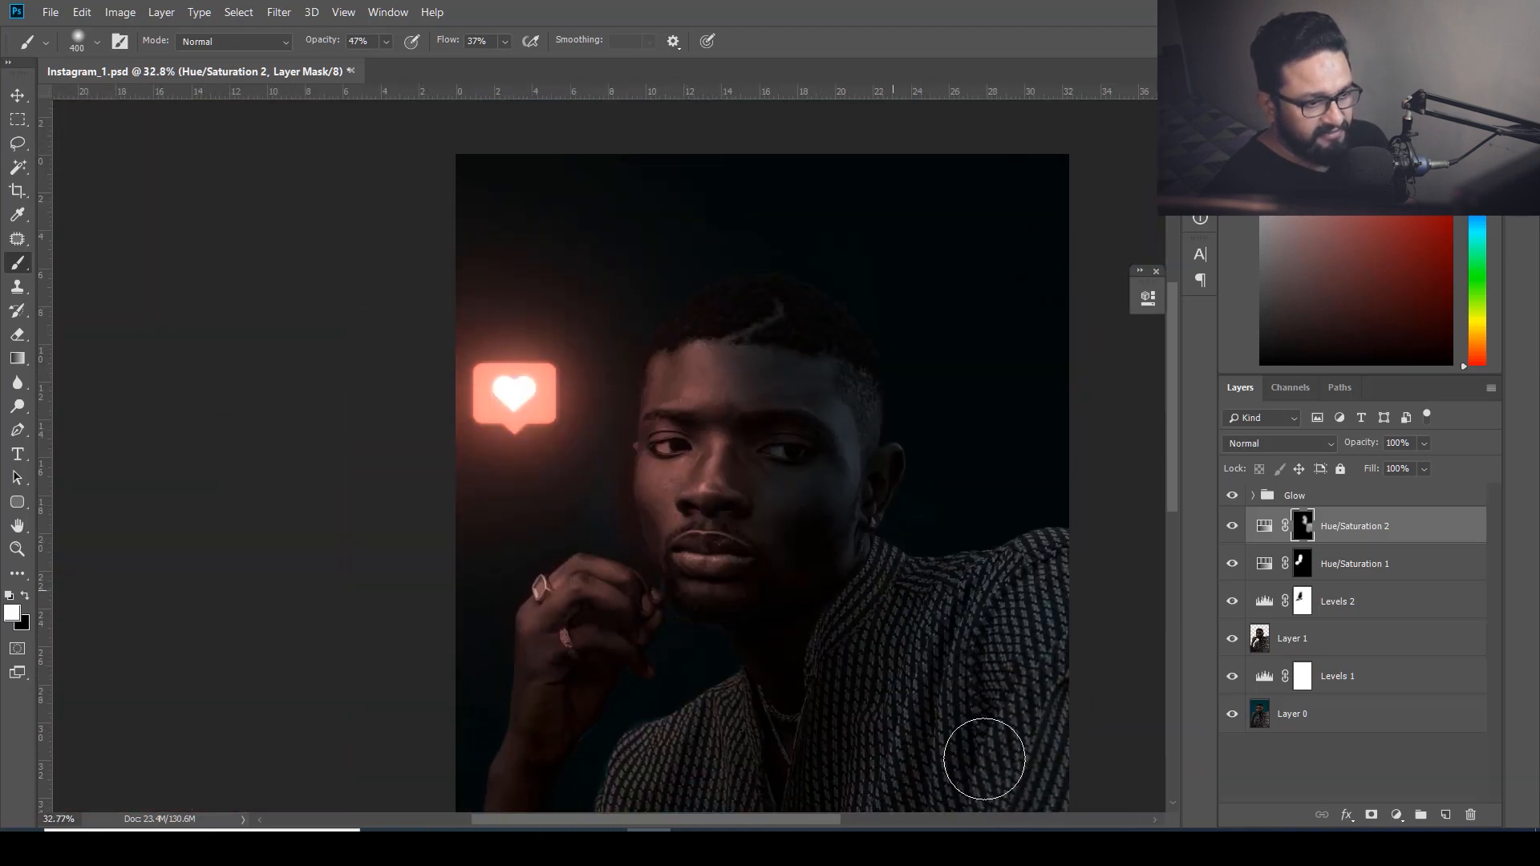
pyautogui.scroll(-1, 954, 690)
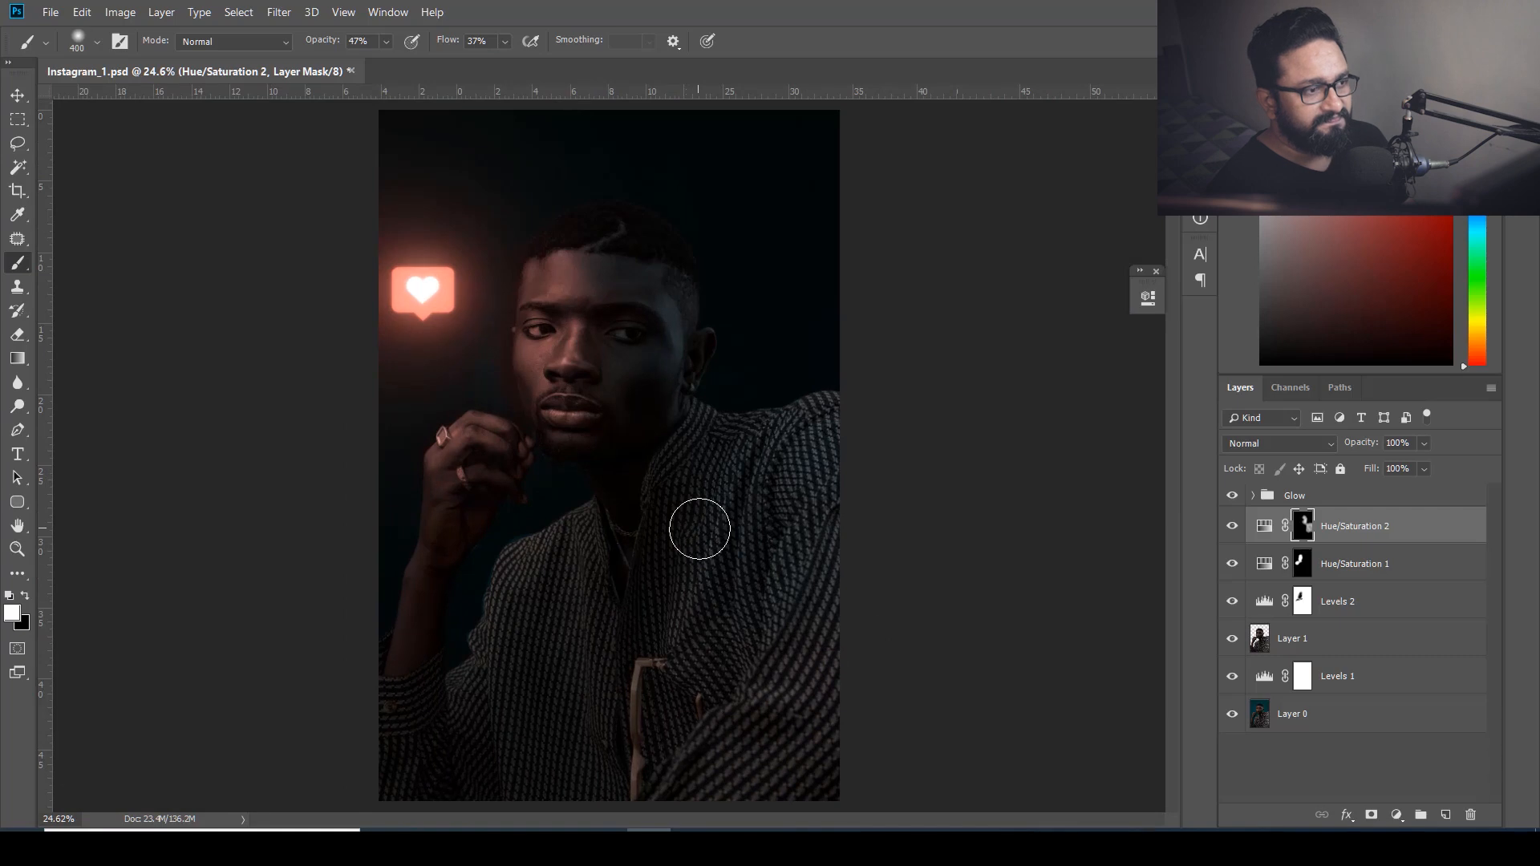